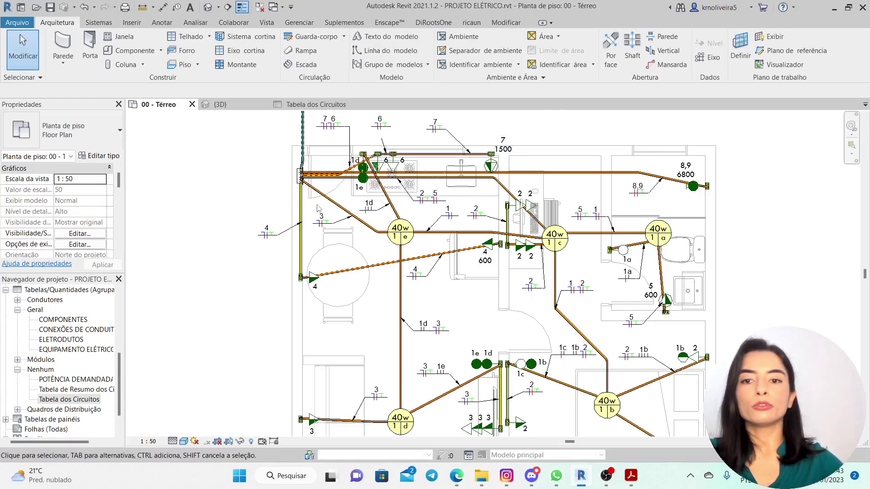
# - Open the QDC panel schedule from the project's panel tables
pyautogui.scroll(-2, 348, 181)
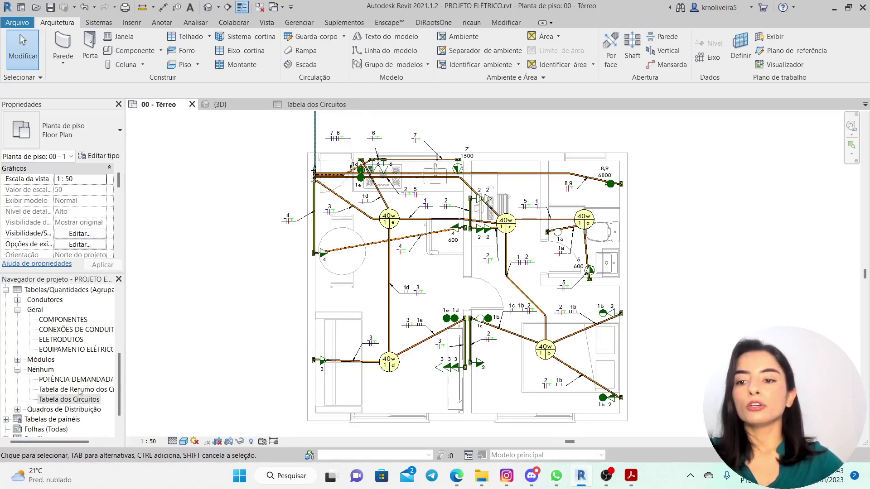
pyautogui.scroll(-1, 57, 373)
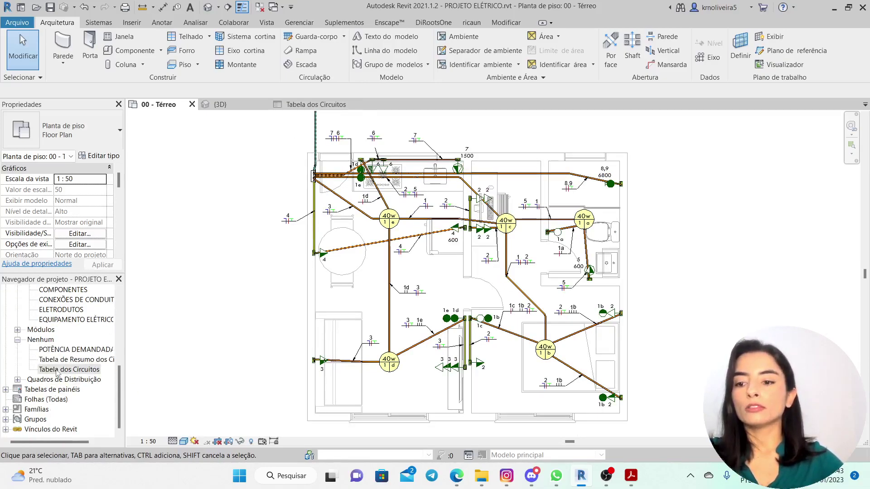
pyautogui.click(5, 390)
pyautogui.doubleClick(34, 399)
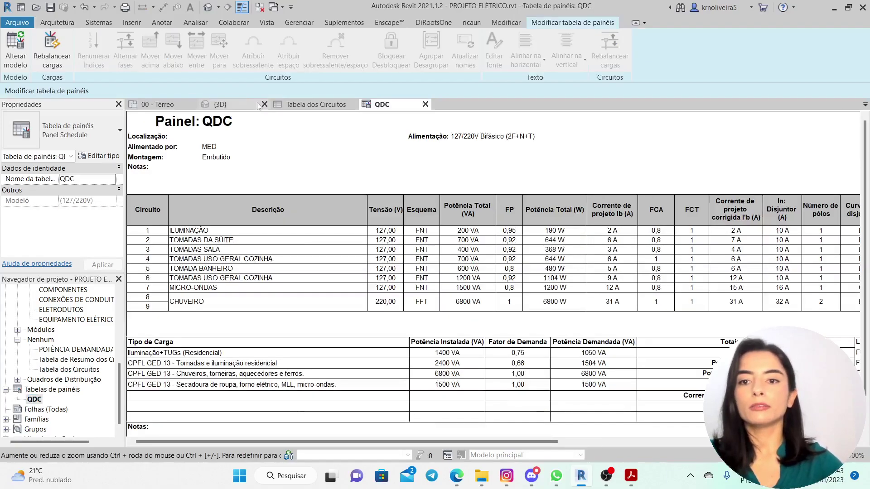
# - Close the Tabela dos Circuitos and {3D} views and return to 00 - Térreo, saving the project when prompted
pyautogui.click(346, 104)
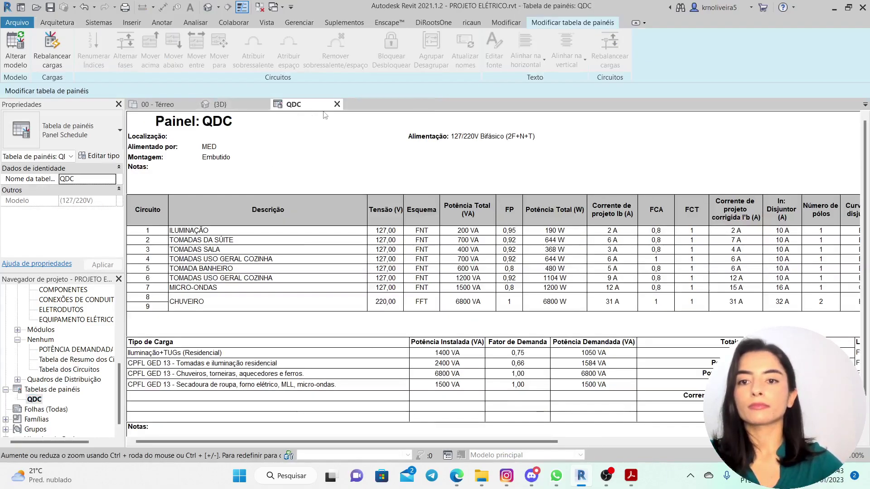
pyautogui.click(264, 104)
pyautogui.click(154, 104)
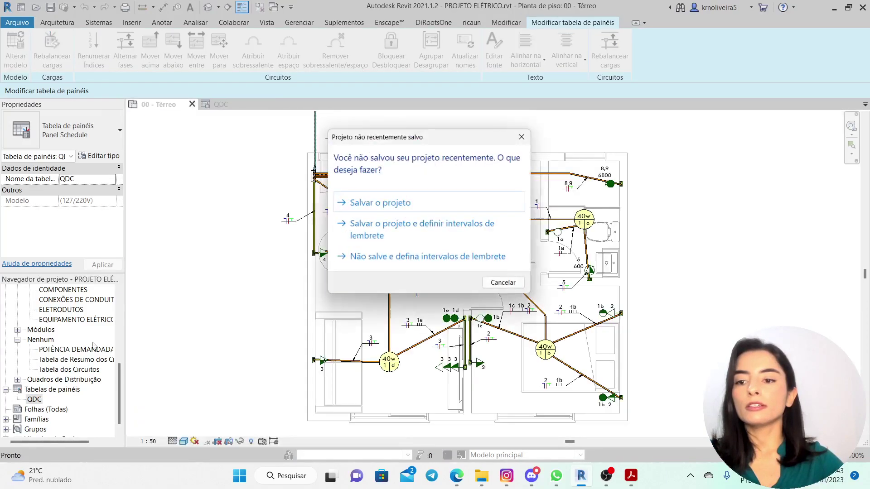
pyautogui.click(453, 211)
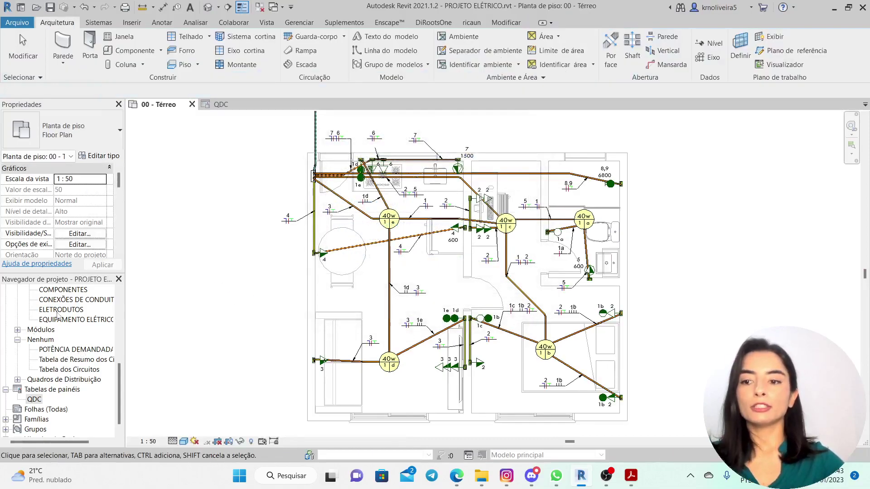
# - Open the DIAGRAMA UNIFILAR floor plan view from the Documentação group
pyautogui.scroll(5, 81, 313)
pyautogui.click(88, 330)
pyautogui.doubleClick(89, 334)
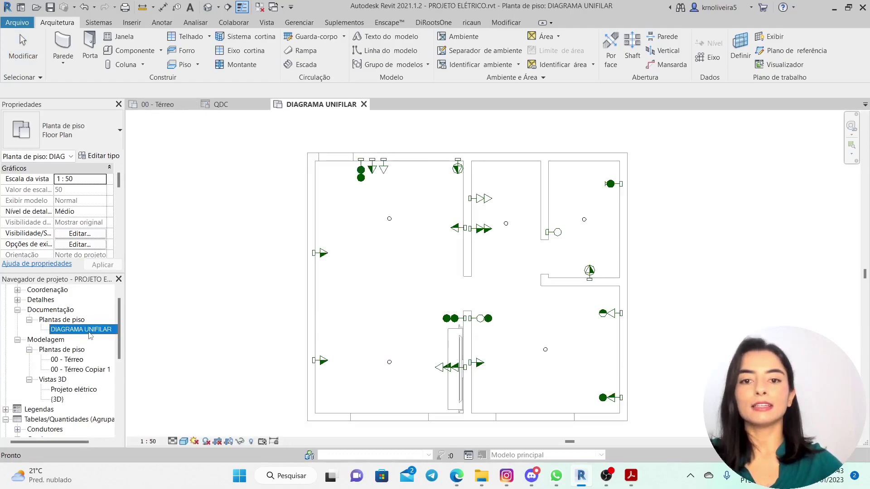
# - Look over the DIAGRAMA UNIFILAR view, its place under Documentação, and the single-line diagram beside the floor plan
pyautogui.scroll(-10, 290, 275)
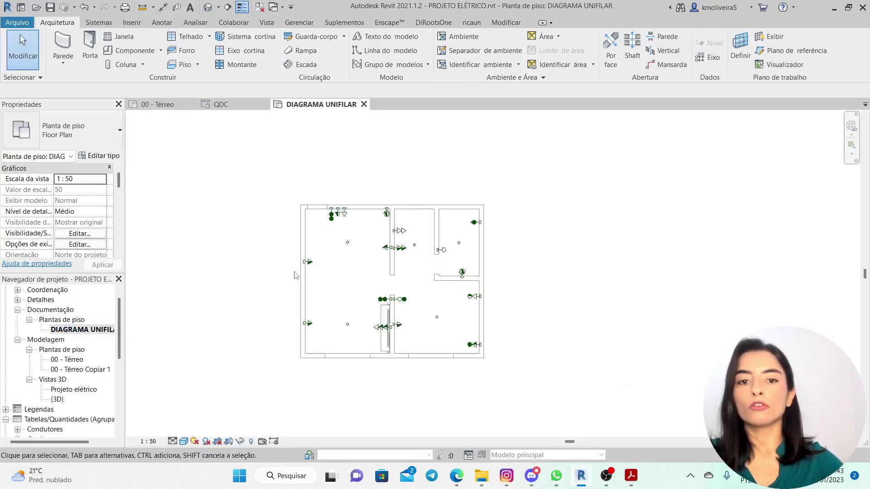
pyautogui.scroll(3, 621, 376)
pyautogui.scroll(2, 521, 390)
pyautogui.scroll(-4, 401, 226)
pyautogui.scroll(2, 393, 313)
pyautogui.scroll(1, 50, 326)
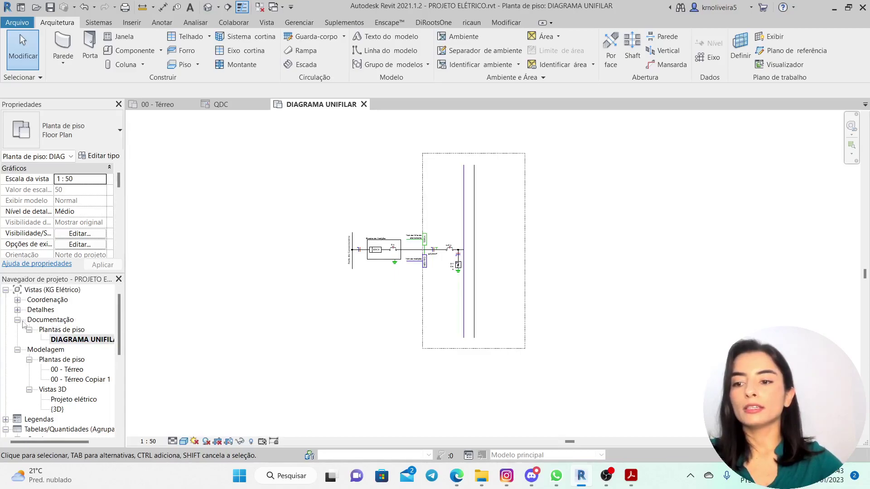
pyautogui.click(18, 321)
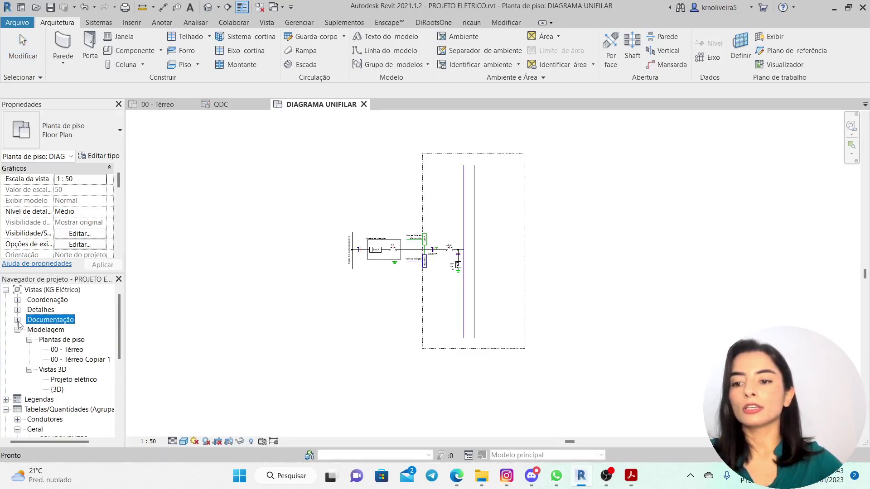
pyautogui.click(17, 320)
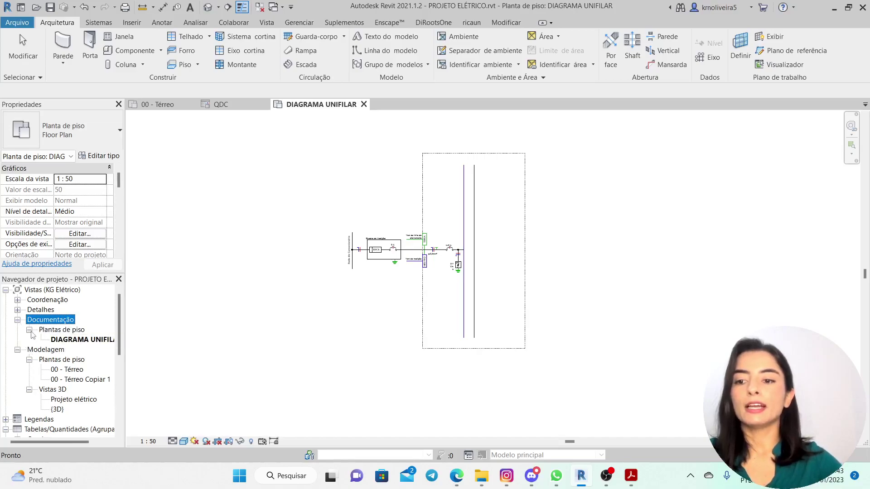
pyautogui.scroll(-3, 509, 249)
pyautogui.scroll(2, 292, 199)
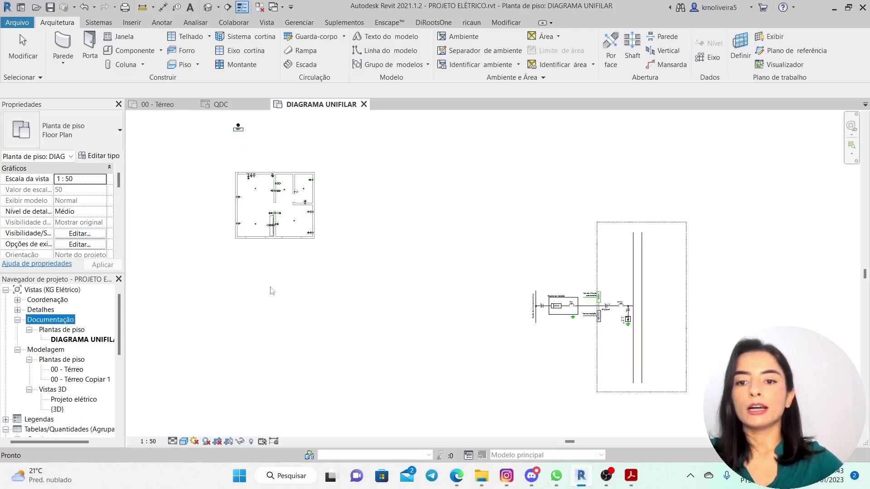
pyautogui.scroll(2, 272, 263)
pyautogui.scroll(-3, 277, 300)
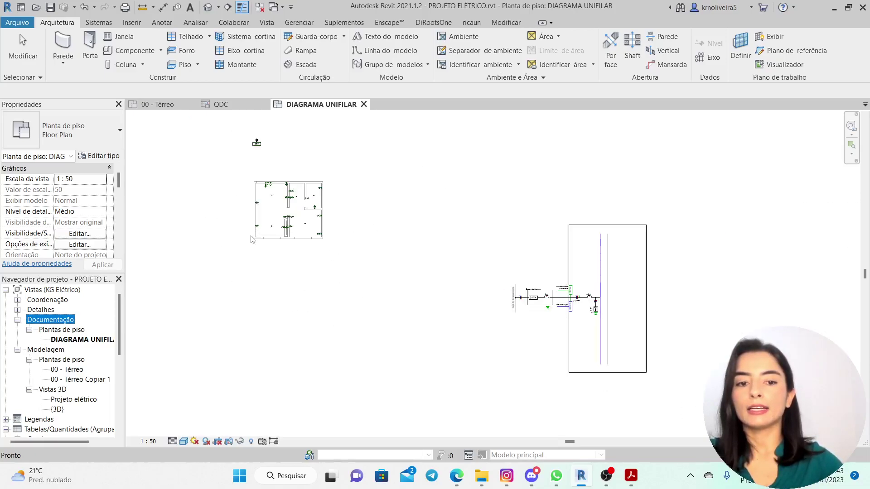
# - Examine the single-line diagram's metering board, earth and neutral bars, main breaker and DPS symbols
pyautogui.scroll(4, 520, 277)
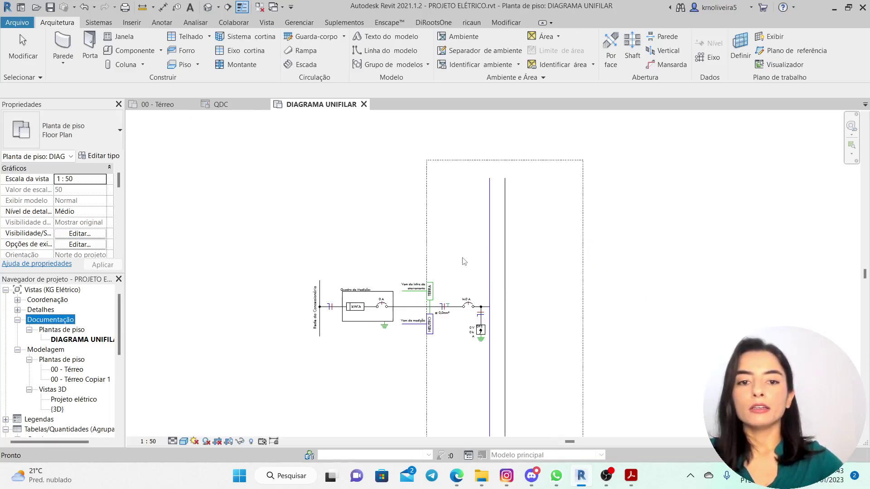
pyautogui.scroll(-2, 448, 304)
pyautogui.scroll(2, 363, 272)
pyautogui.scroll(-2, 357, 317)
pyautogui.scroll(2, 345, 280)
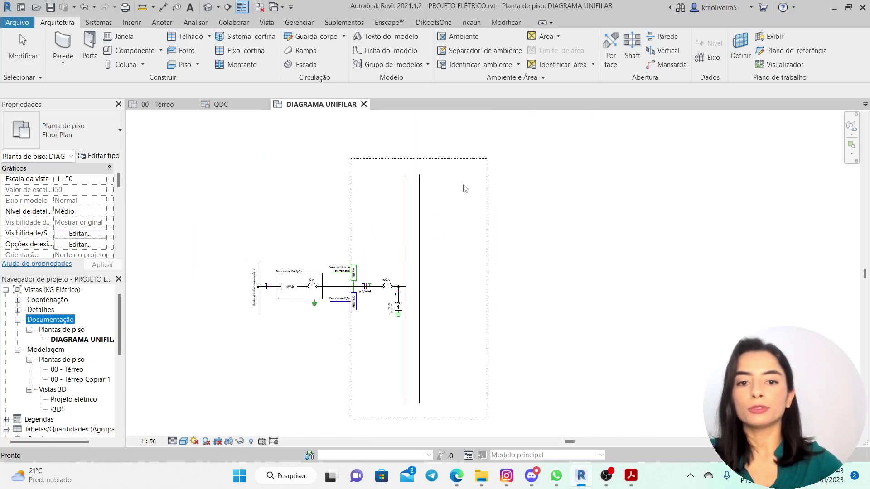
pyautogui.scroll(2, 408, 208)
pyautogui.scroll(-2, 349, 224)
pyautogui.scroll(3, 298, 296)
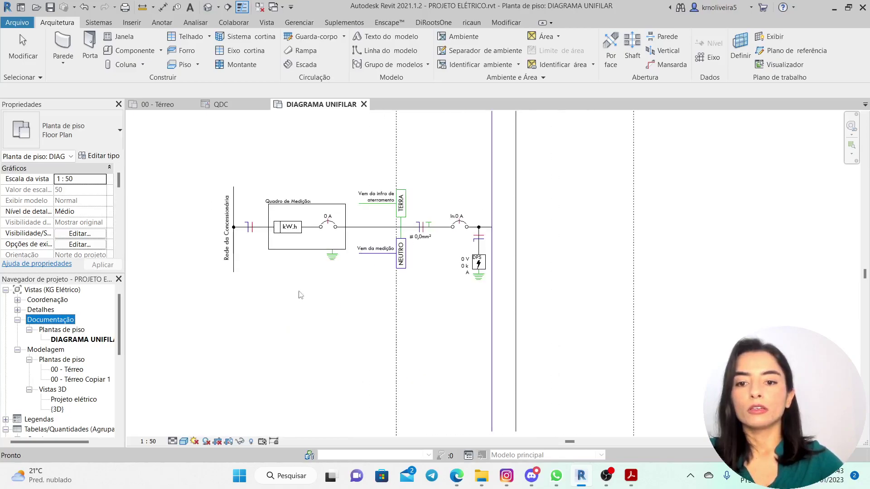
pyautogui.scroll(2, 272, 229)
pyautogui.scroll(1, 257, 243)
pyautogui.scroll(-1, 308, 204)
pyautogui.scroll(-2, 289, 222)
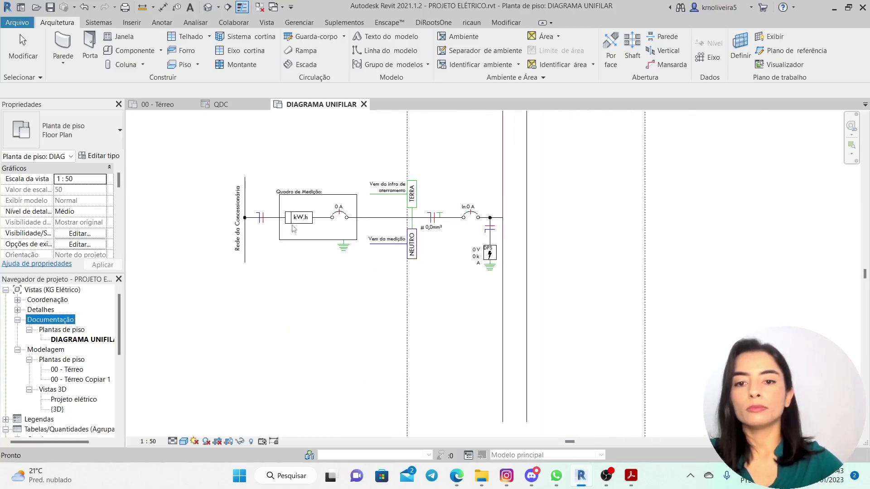
pyautogui.scroll(1, 342, 225)
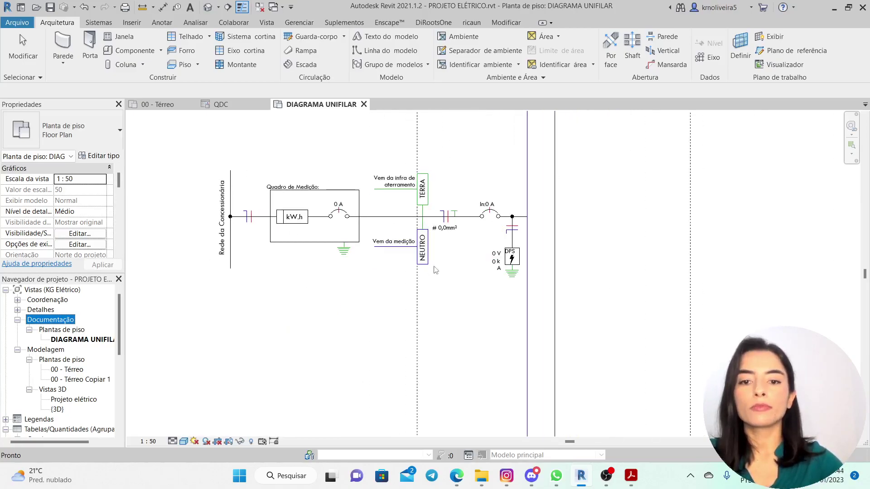
pyautogui.scroll(2, 434, 272)
pyautogui.scroll(-2, 402, 256)
pyautogui.scroll(2, 417, 181)
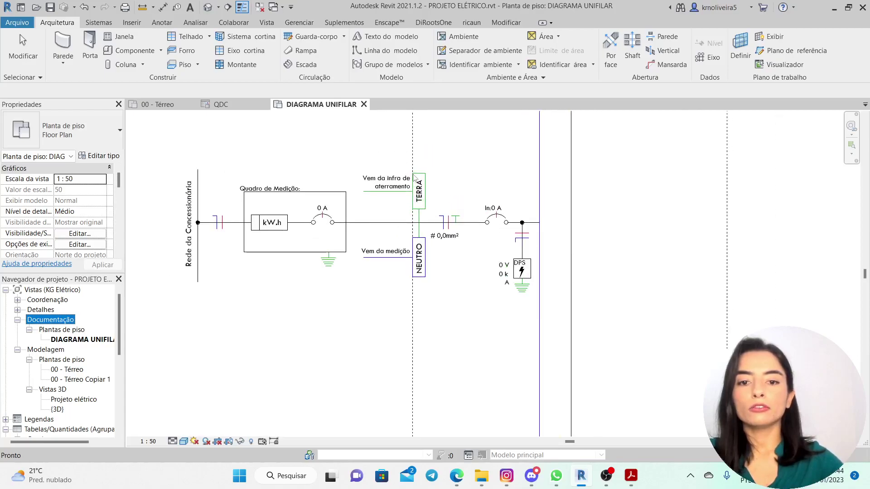
pyautogui.scroll(-2, 362, 209)
pyautogui.scroll(2, 295, 229)
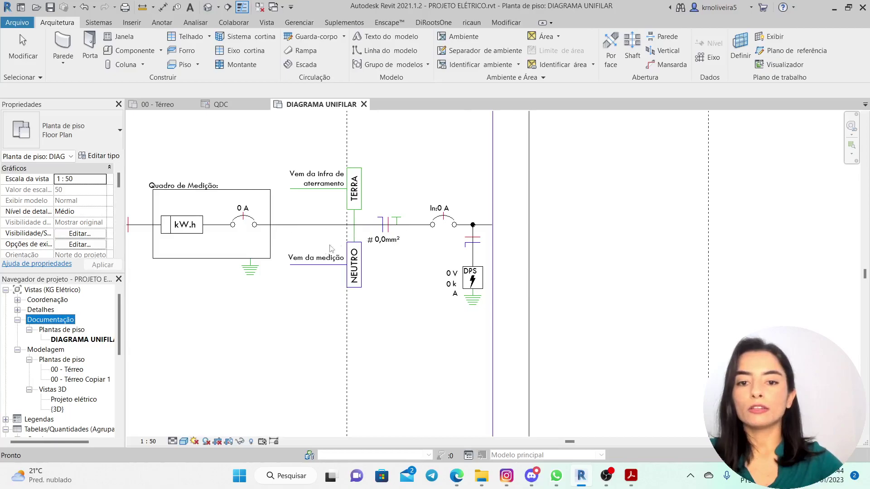
pyautogui.scroll(-2, 330, 294)
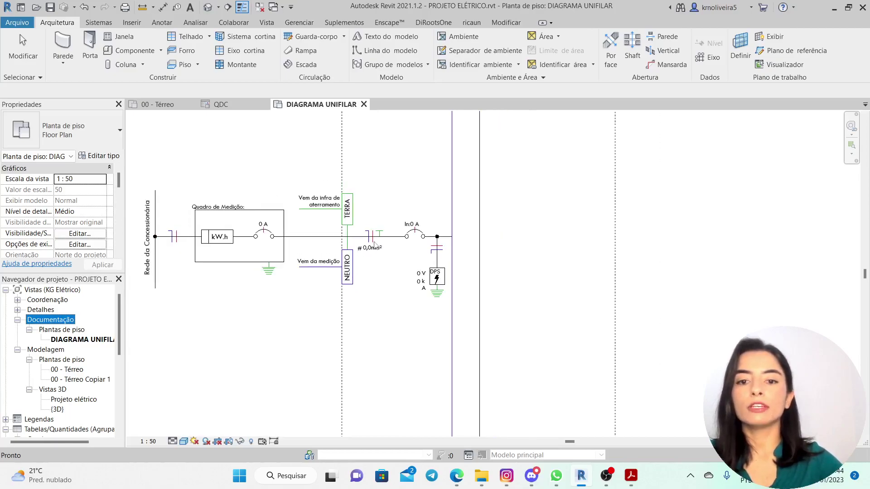
pyautogui.scroll(1, 374, 244)
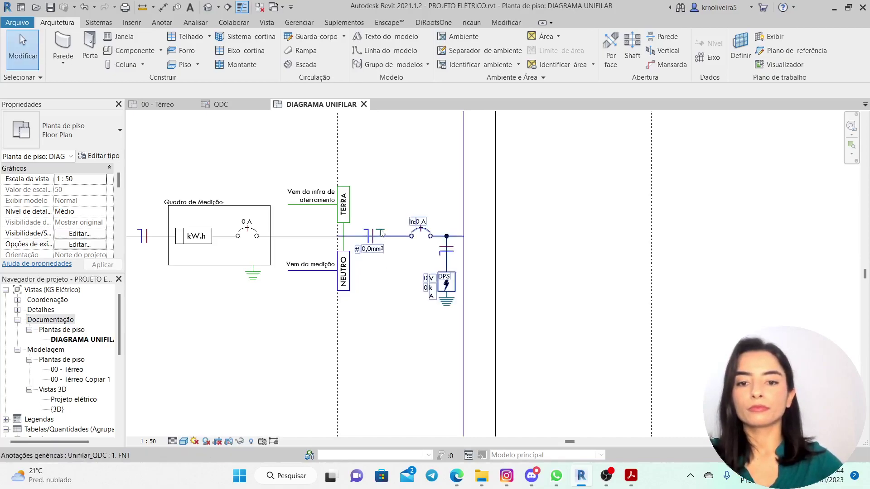
# - Change the Unifilar_QDC annotation of the panel's incoming feed to the type 3. 2FNT
pyautogui.click(394, 240)
pyautogui.click(95, 128)
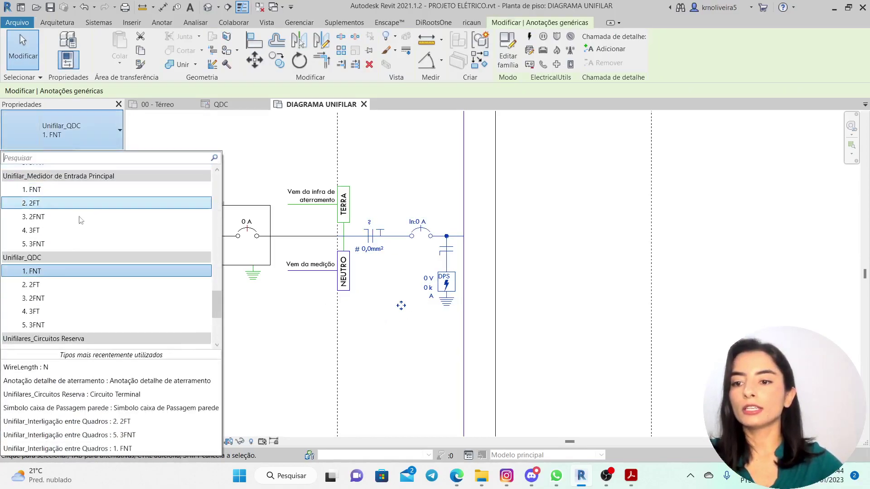
pyautogui.click(51, 299)
# - Set the conductor cross-section on the QDC feed annotation to 10 mm²
pyautogui.scroll(3, 365, 264)
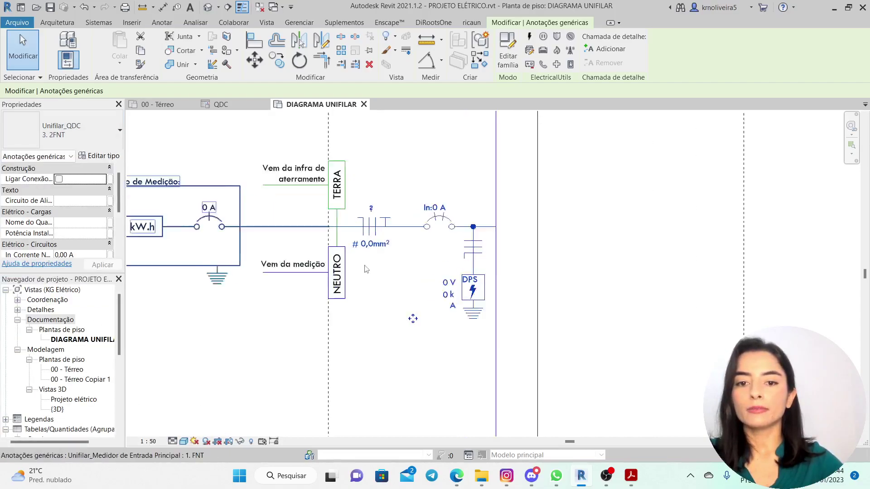
pyautogui.click(380, 245)
pyautogui.write('10')
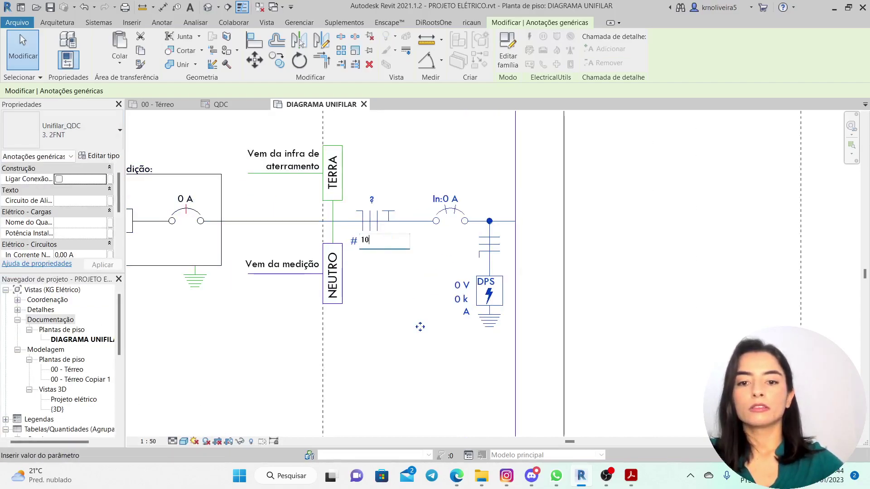
pyautogui.press('Return')
pyautogui.click(397, 299)
pyautogui.scroll(-2, 389, 272)
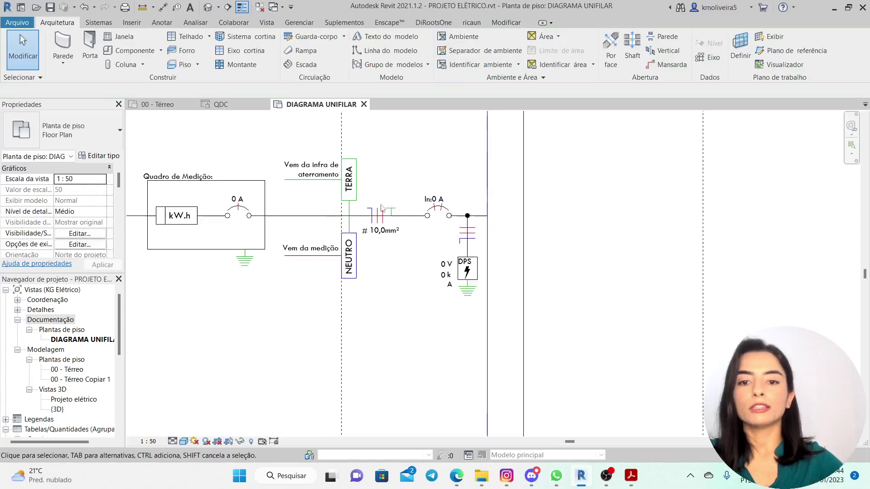
# - Label the supply circuit above the feed conductors of the Unifilar_QDC annotation as QDC
pyautogui.scroll(1, 394, 236)
pyautogui.click(395, 229)
pyautogui.click(395, 228)
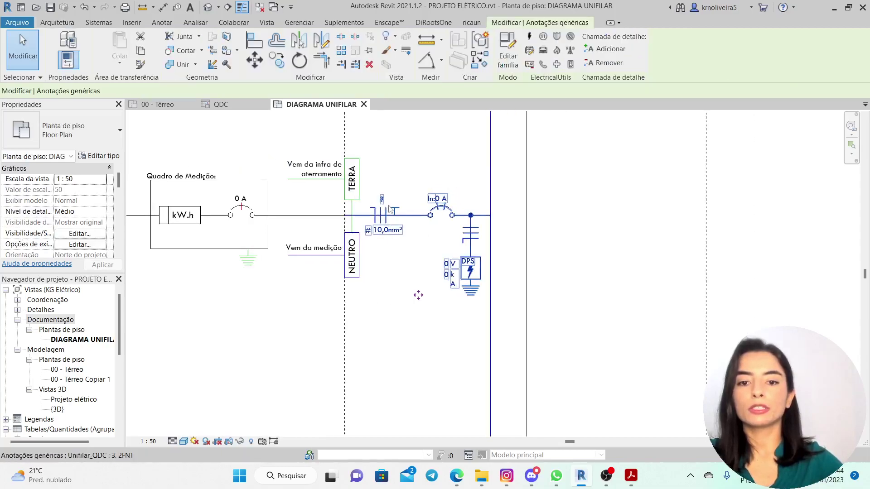
pyautogui.click(386, 199)
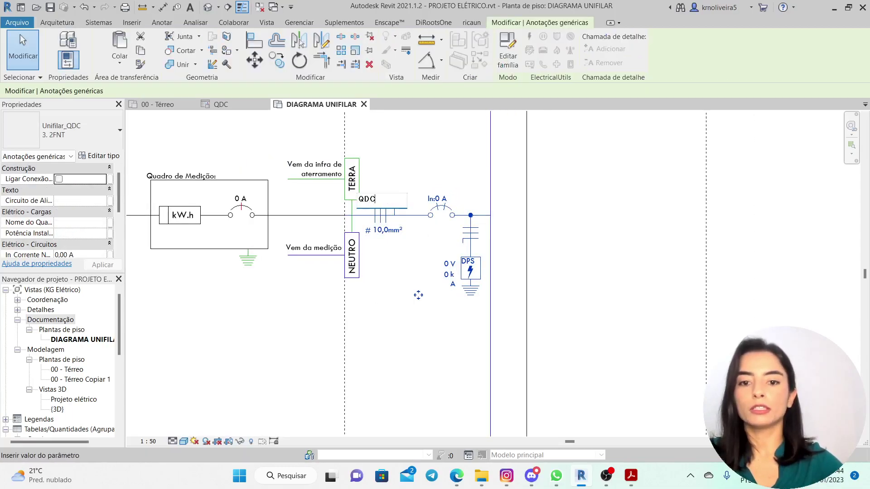
pyautogui.write('QDC')
pyautogui.press('Return')
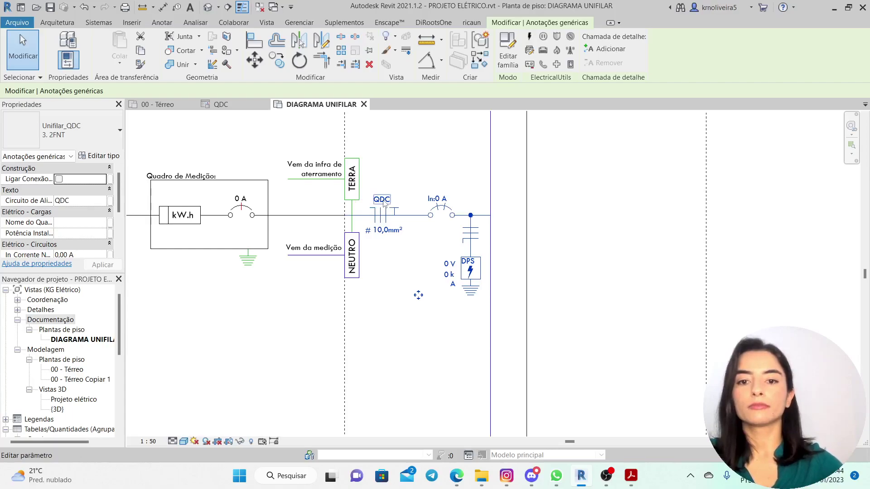
# - Set the rated current (In) of the QDC main breaker to 63 A
pyautogui.click(446, 200)
pyautogui.write('63')
pyautogui.press('Return')
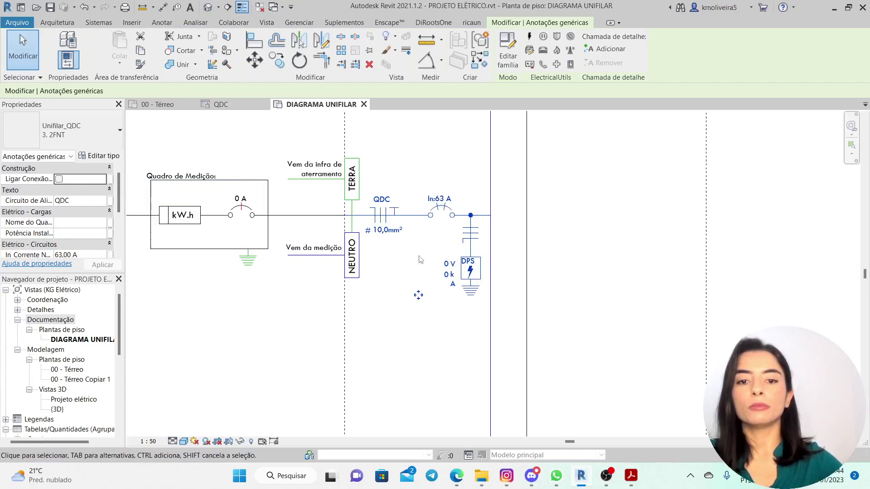
pyautogui.press('Escape')
# - Examine the DPS symbol and its voltage and kA labels on the QDC feed annotation
pyautogui.scroll(-2, 373, 254)
pyautogui.scroll(5, 457, 271)
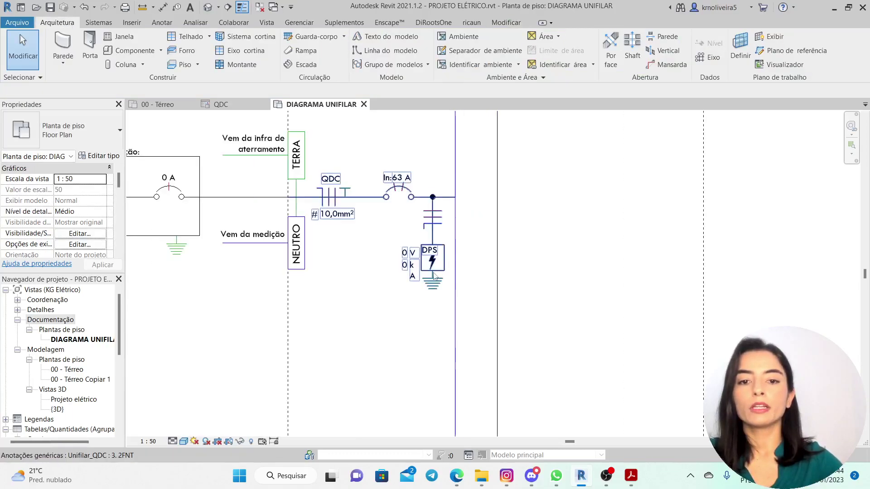
pyautogui.scroll(-3, 444, 261)
pyautogui.scroll(2, 427, 260)
pyautogui.scroll(2, 421, 245)
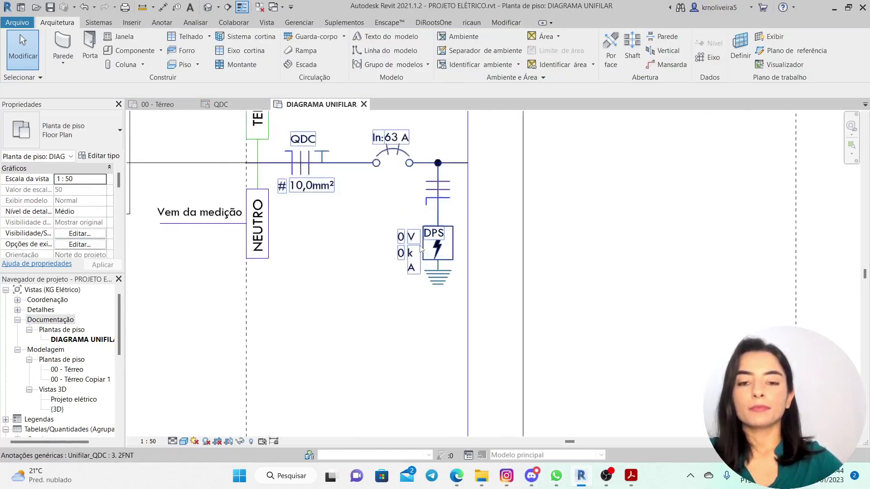
pyautogui.scroll(-3, 407, 233)
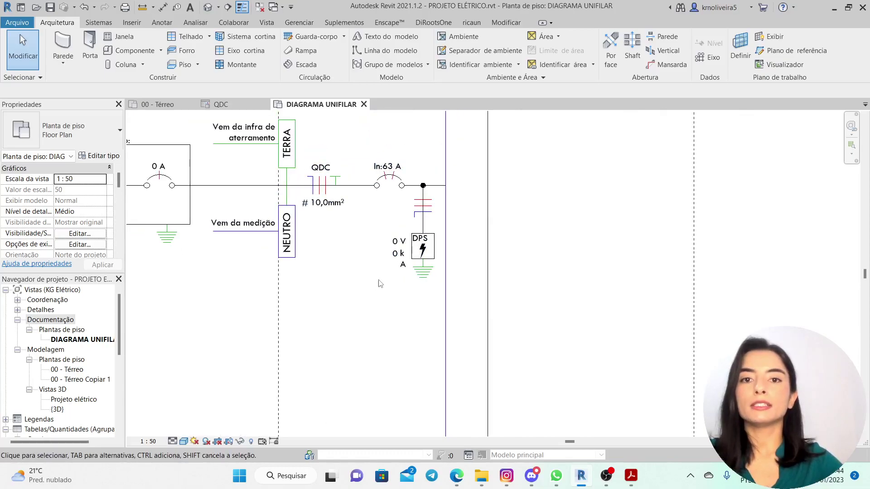
pyautogui.scroll(-2, 381, 281)
pyautogui.scroll(2, 398, 274)
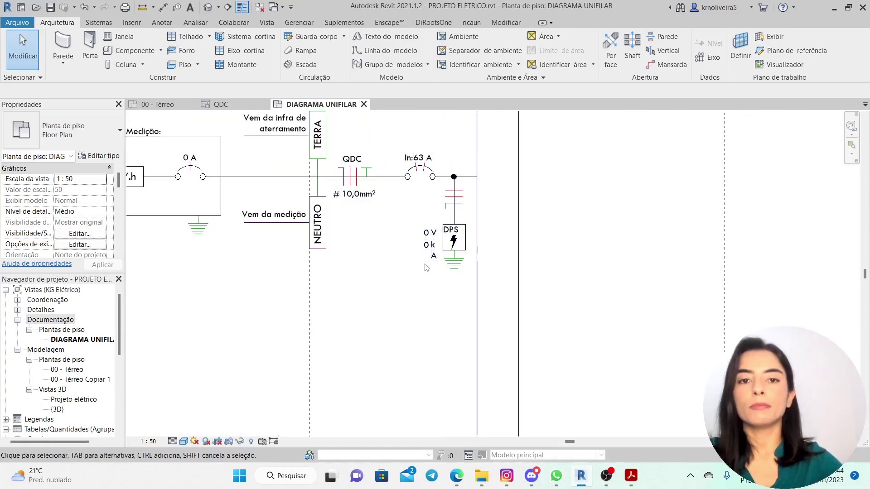
pyautogui.scroll(3, 462, 213)
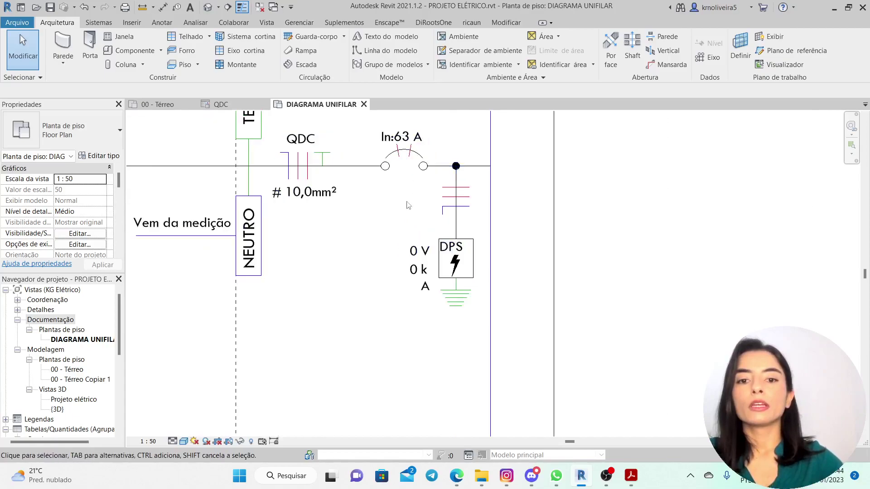
# - Inspect the DPS branch below the QDC main breaker, including its conductor marks and voltage and kA fields
pyautogui.scroll(-1, 417, 234)
pyautogui.scroll(2, 418, 235)
pyautogui.scroll(-3, 414, 254)
pyautogui.scroll(-1, 414, 253)
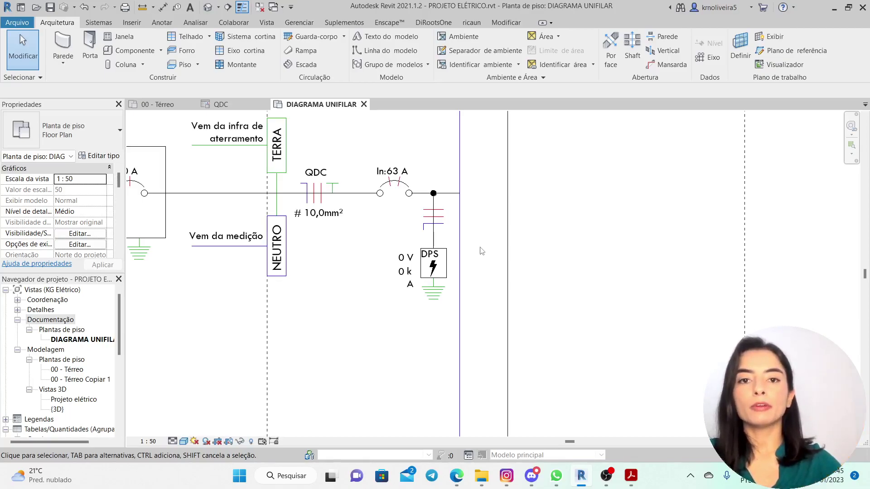
pyautogui.scroll(2, 477, 247)
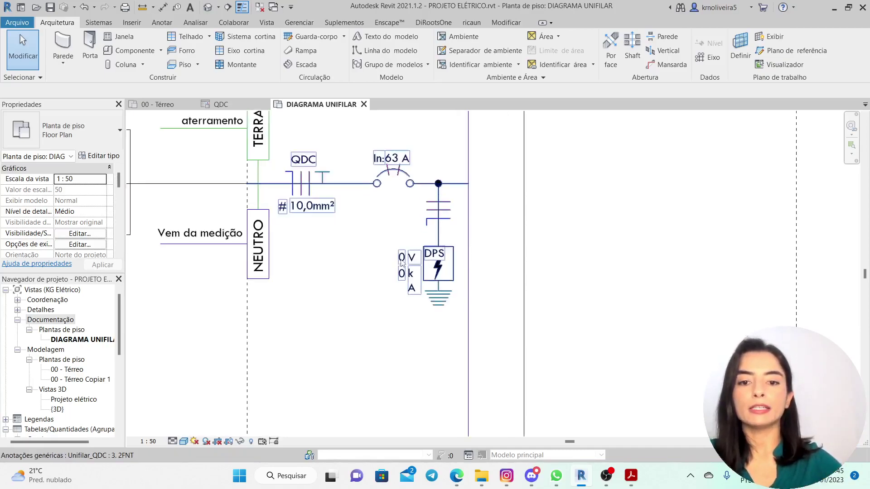
pyautogui.scroll(-2, 425, 213)
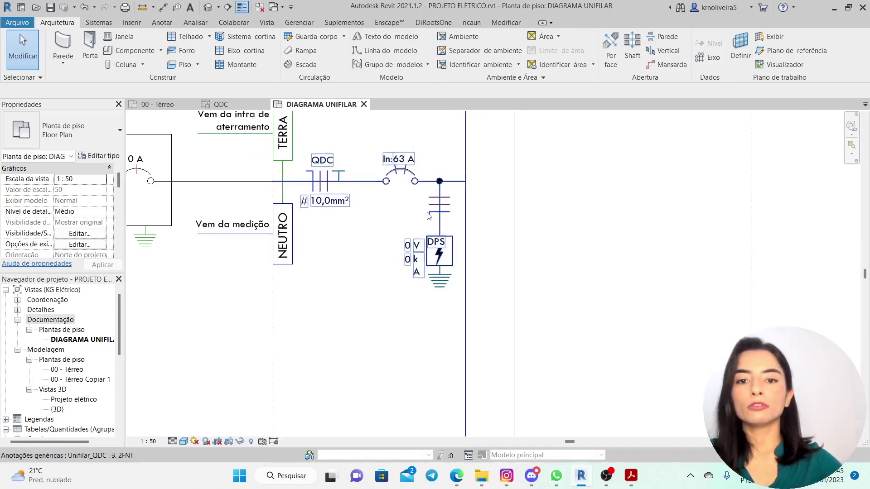
pyautogui.scroll(-1, 417, 281)
pyautogui.scroll(2, 410, 258)
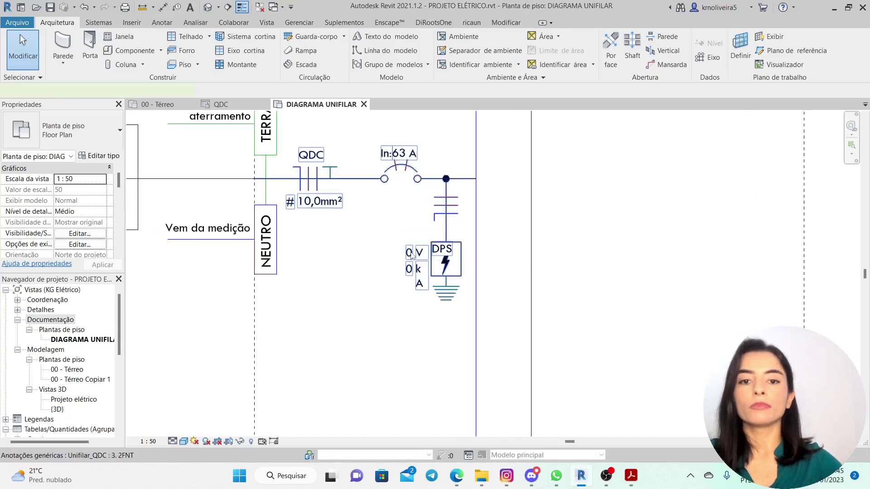
pyautogui.click(411, 257)
pyautogui.click(365, 301)
pyautogui.scroll(-3, 386, 313)
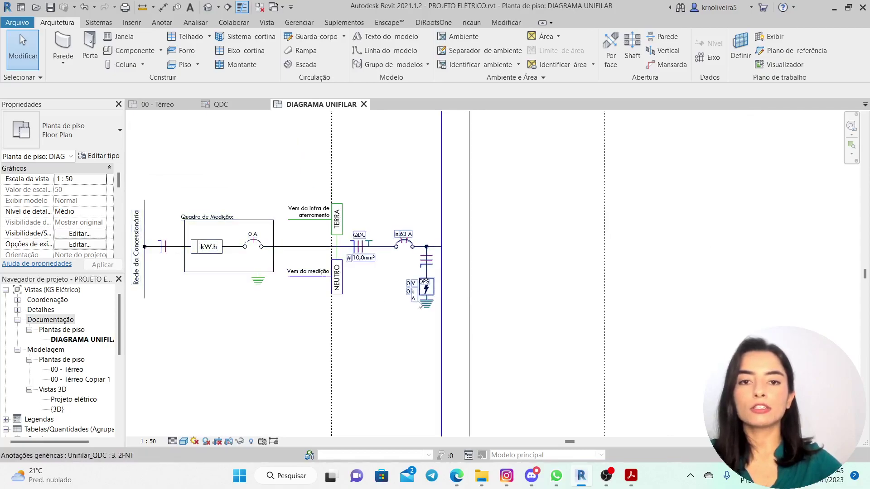
pyautogui.scroll(1, 419, 304)
pyautogui.scroll(1, 408, 272)
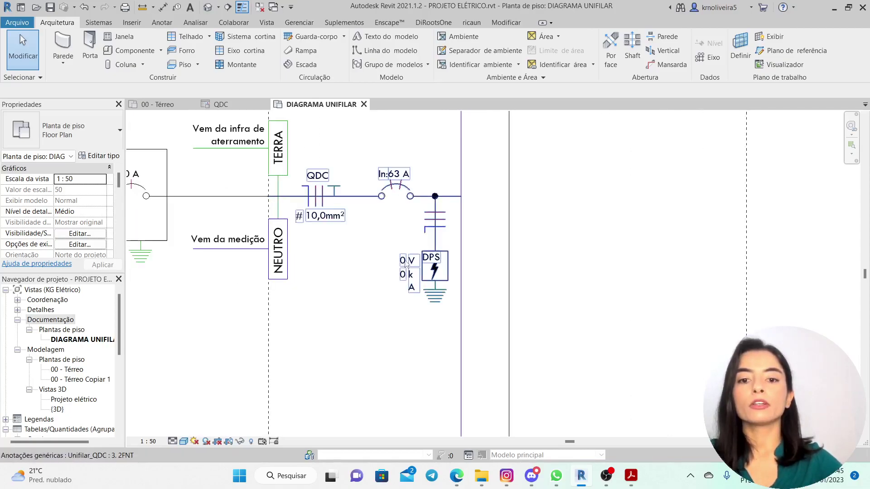
pyautogui.scroll(1, 405, 264)
pyautogui.scroll(1, 398, 264)
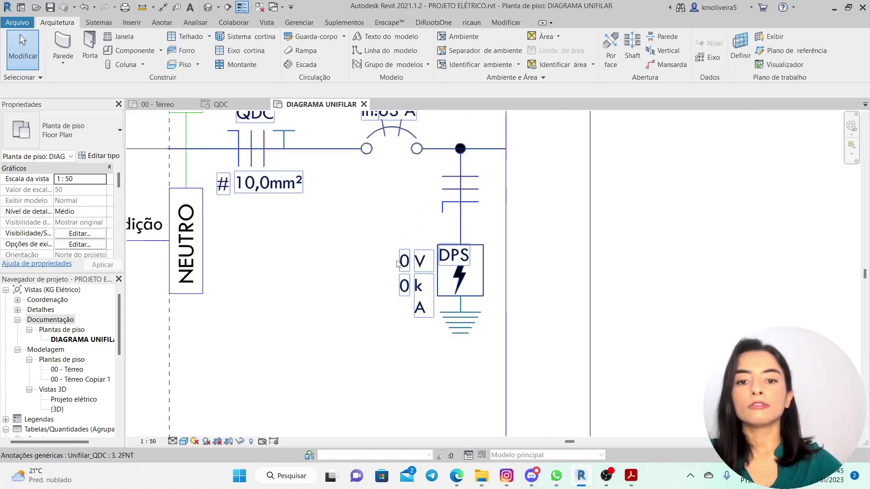
pyautogui.scroll(-2, 399, 264)
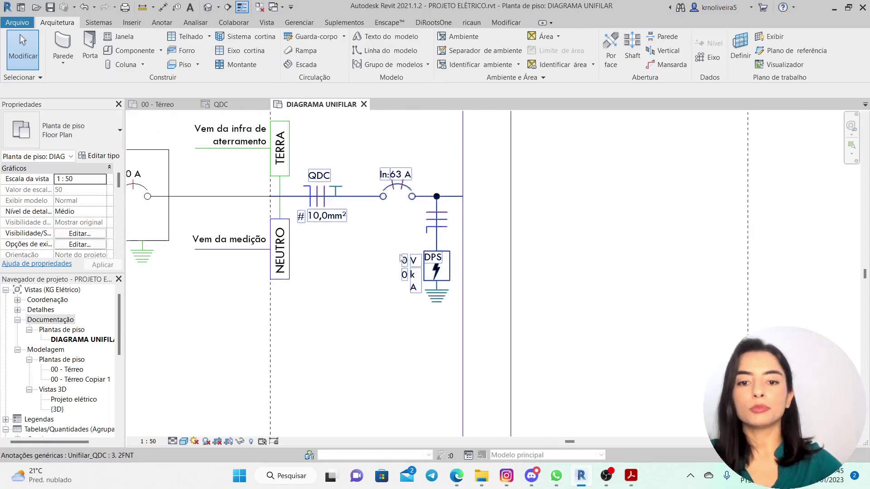
pyautogui.scroll(2, 407, 272)
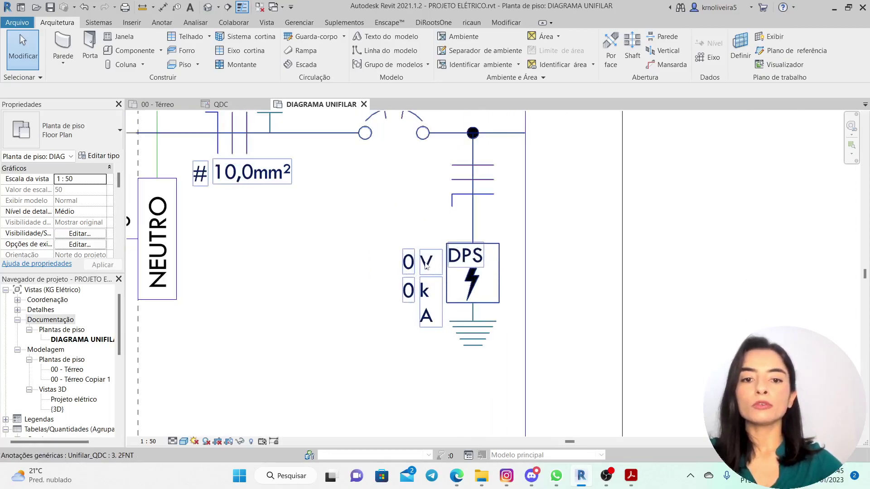
pyautogui.scroll(-1, 426, 266)
pyautogui.scroll(1, 419, 263)
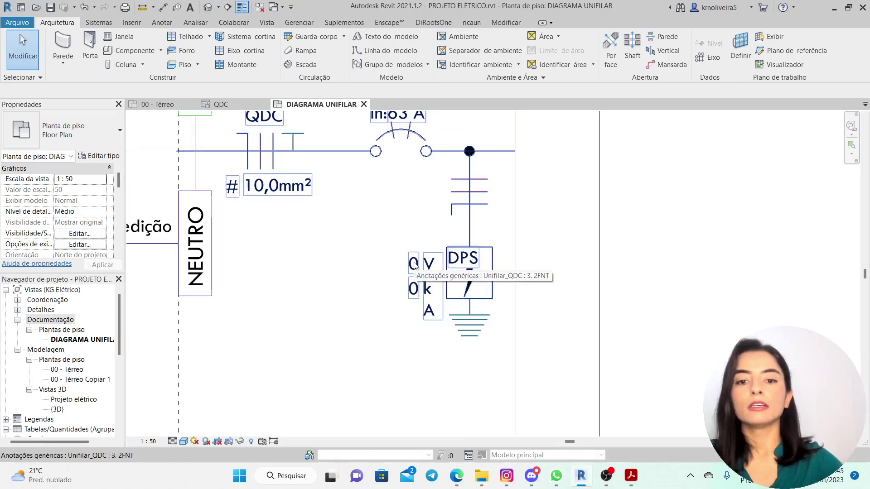
pyautogui.scroll(1, 414, 268)
pyautogui.scroll(-1, 409, 267)
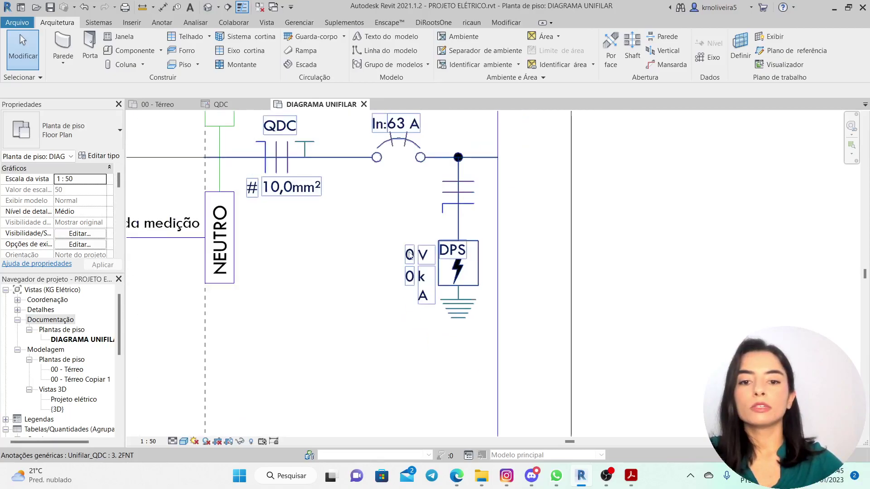
# - Set the DPS voltage on the Unifilar_QDC annotation to 175 V
pyautogui.scroll(2, 409, 255)
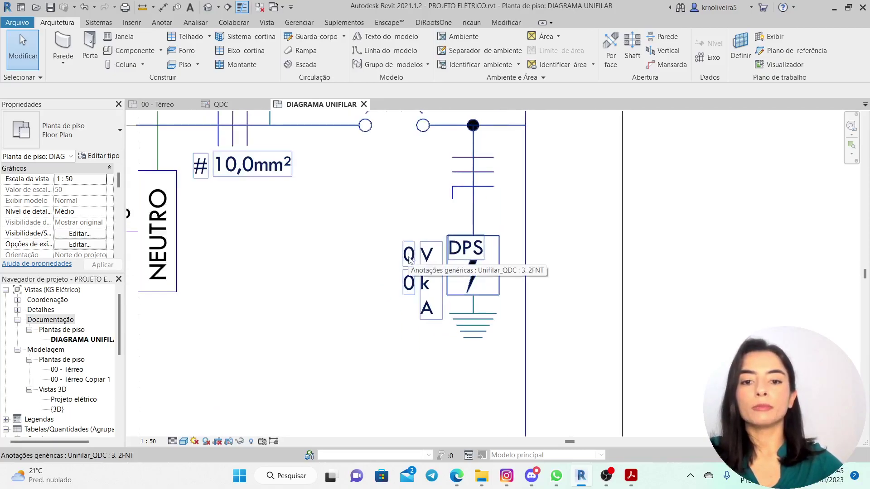
pyautogui.click(410, 256)
pyautogui.click(409, 256)
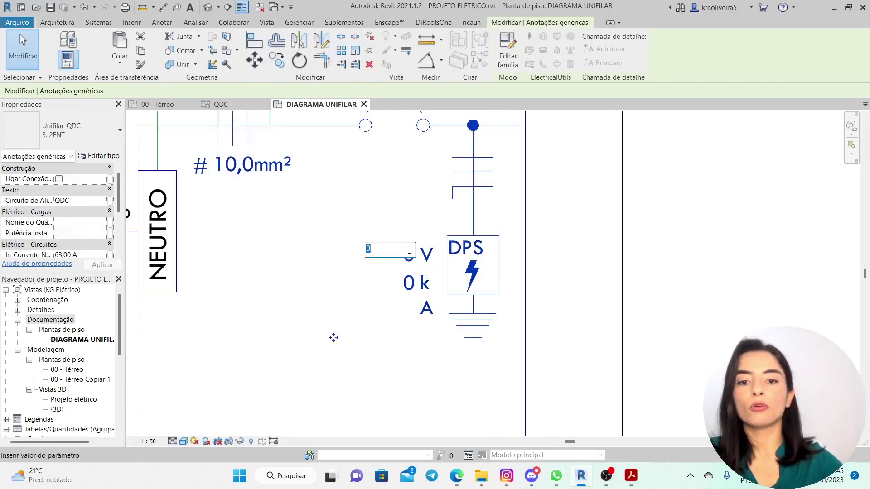
pyautogui.press('Return')
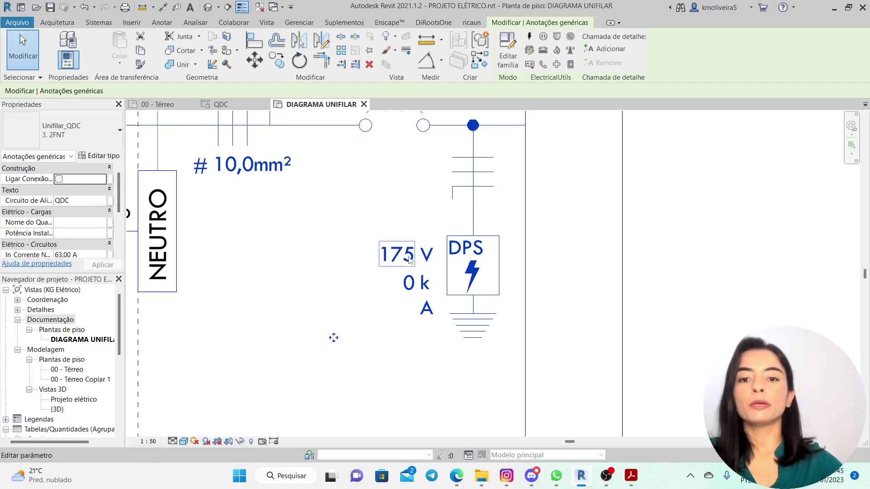
pyautogui.click(398, 331)
pyautogui.scroll(-1, 403, 308)
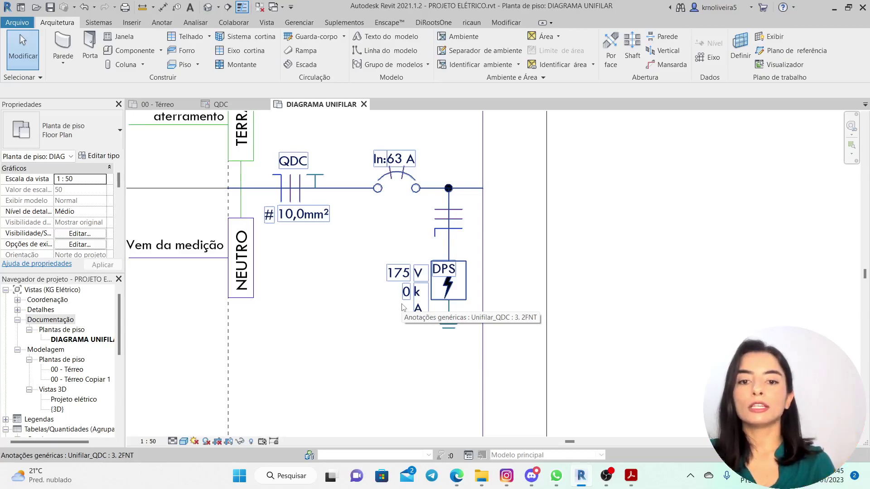
# - Change the main entry meter annotation to type 3. 2FNT, matching the type of the QDC feed annotation
pyautogui.scroll(-3, 398, 272)
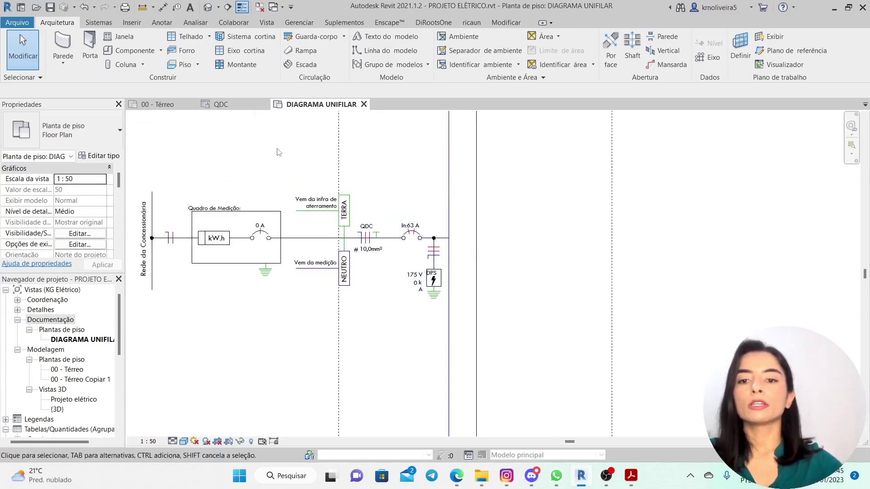
pyautogui.scroll(1, 277, 248)
pyautogui.click(277, 247)
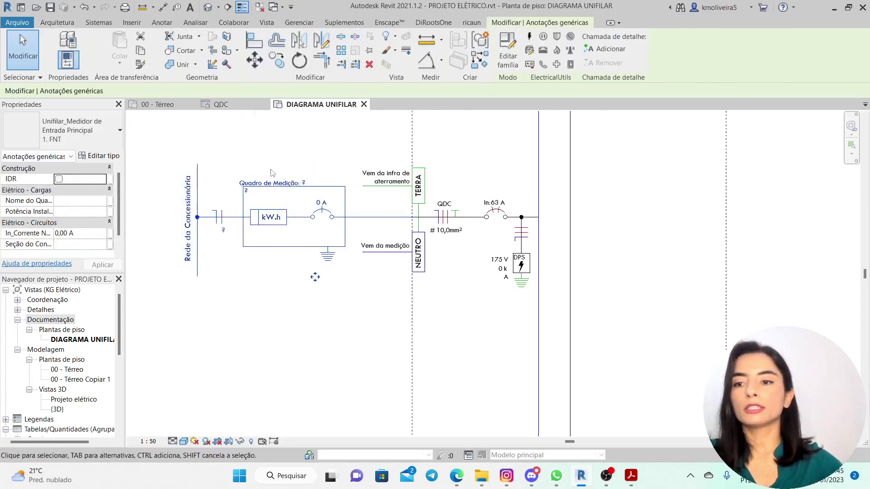
pyautogui.scroll(-2, 462, 234)
pyautogui.scroll(2, 352, 223)
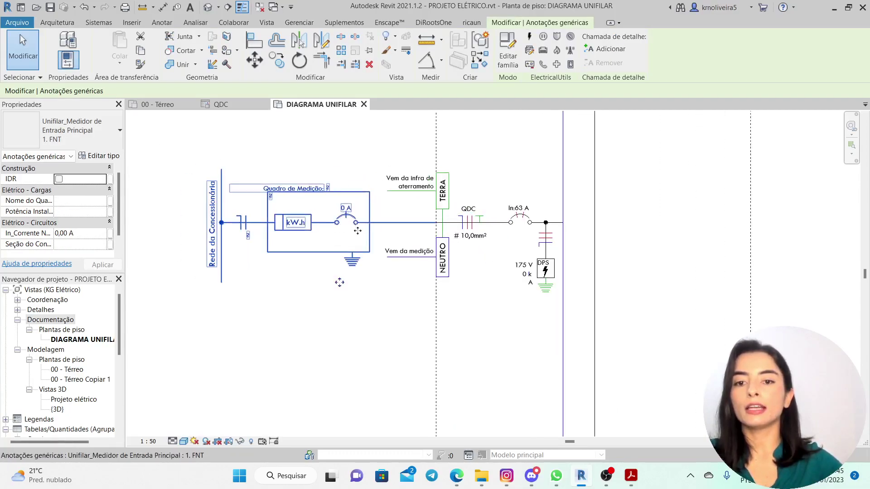
pyautogui.scroll(-1, 381, 243)
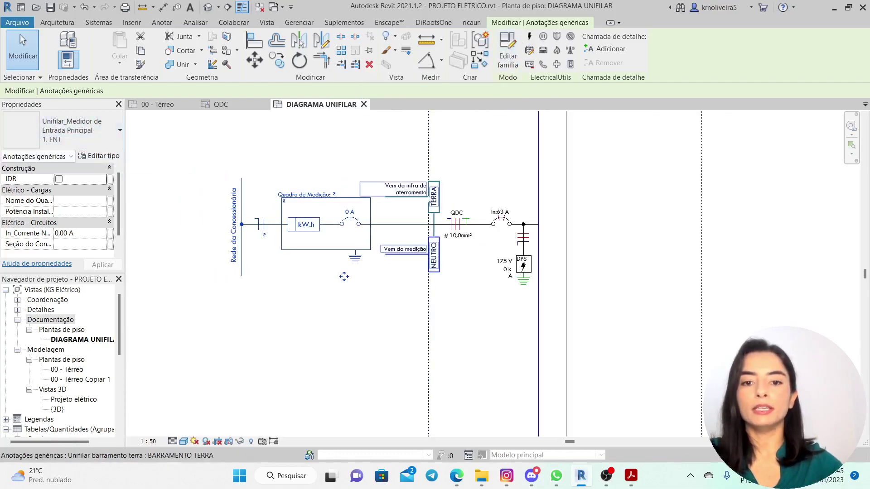
pyautogui.click(433, 218)
pyautogui.click(495, 227)
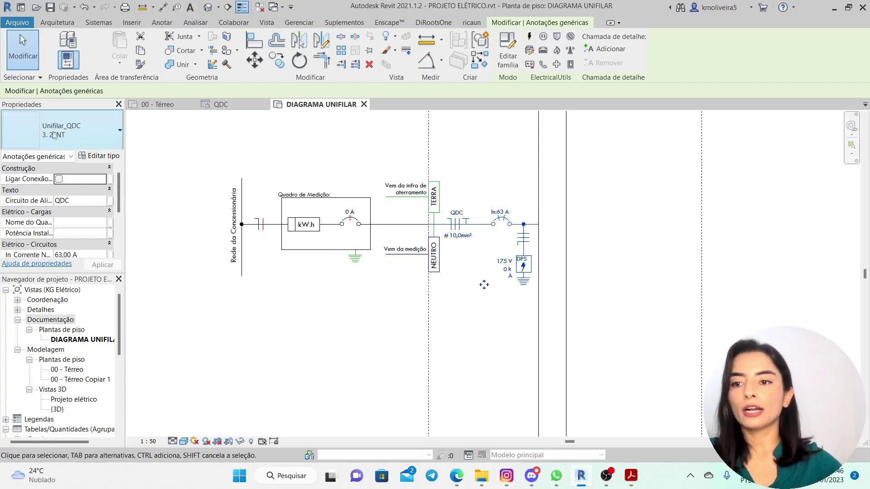
pyautogui.click(270, 229)
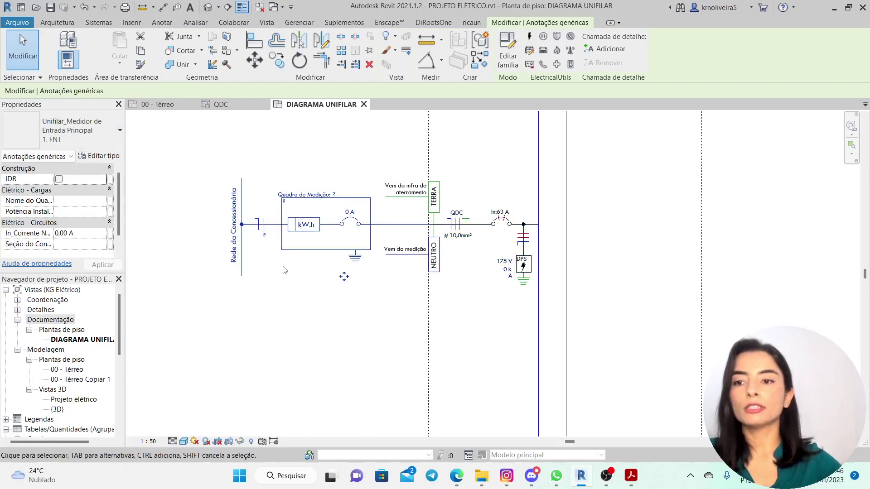
pyautogui.click(44, 129)
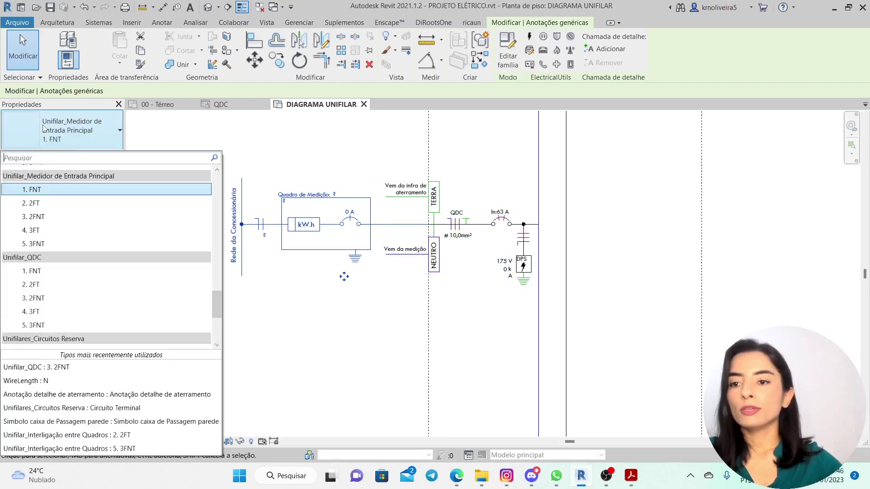
pyautogui.click(34, 217)
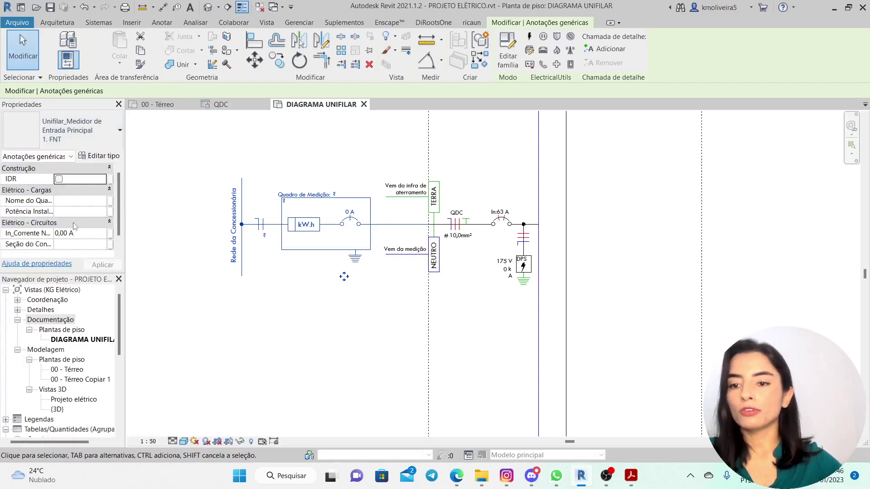
pyautogui.click(256, 307)
# - Set the rated current of the breaker inside the Quadro de Medição to 63 A
pyautogui.scroll(2, 354, 246)
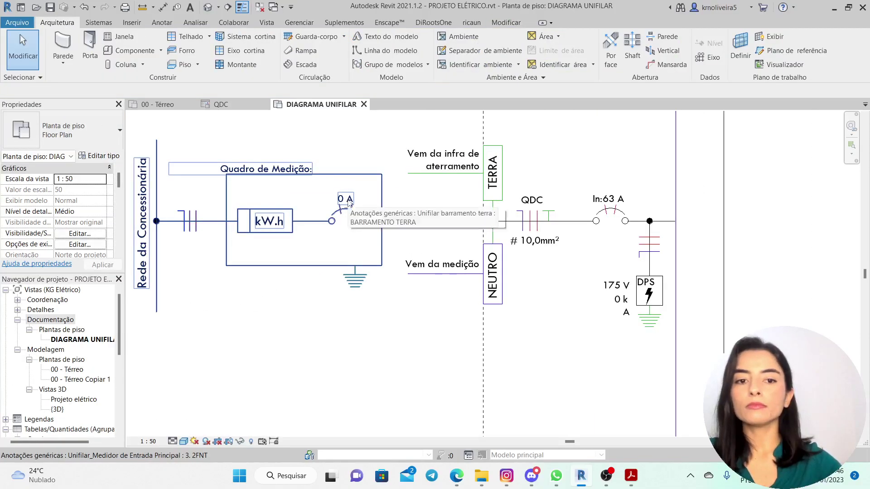
pyautogui.click(349, 208)
pyautogui.click(350, 201)
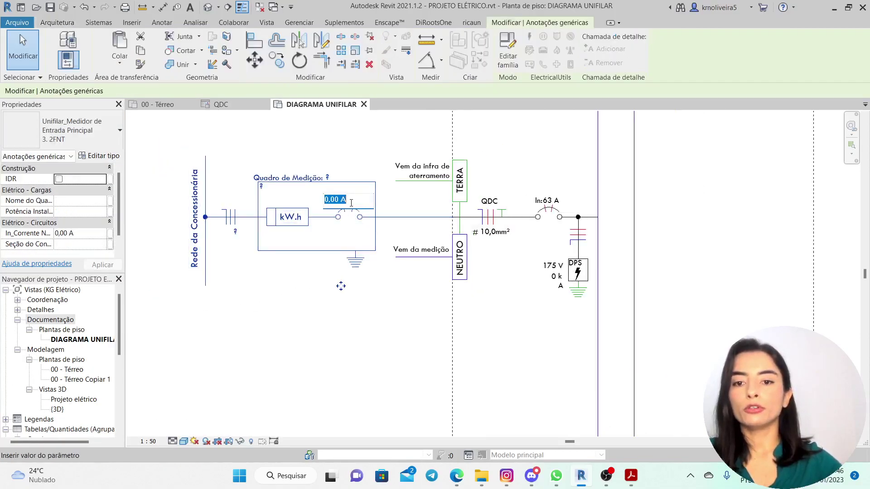
pyautogui.write('63')
pyautogui.press('Return')
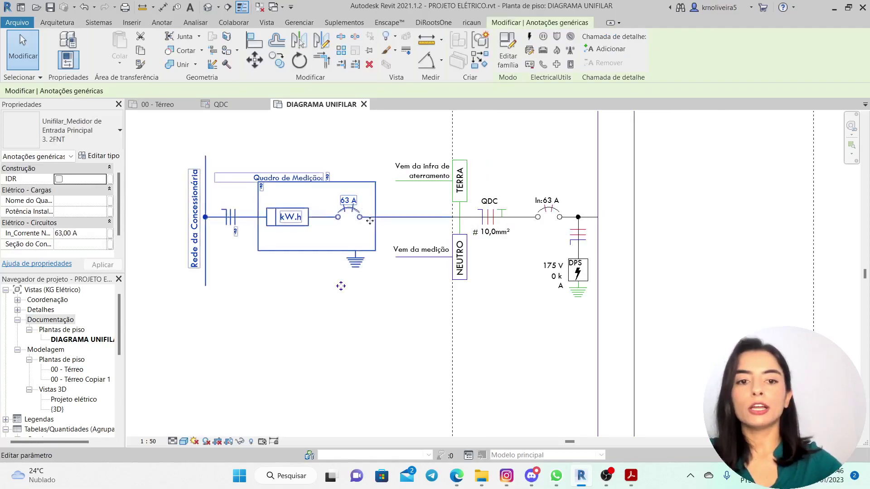
# - Examine the overall single-line diagram layout and the floor plan's electrical devices in the DIAGRAMA UNIFILAR view
pyautogui.scroll(-1, 530, 182)
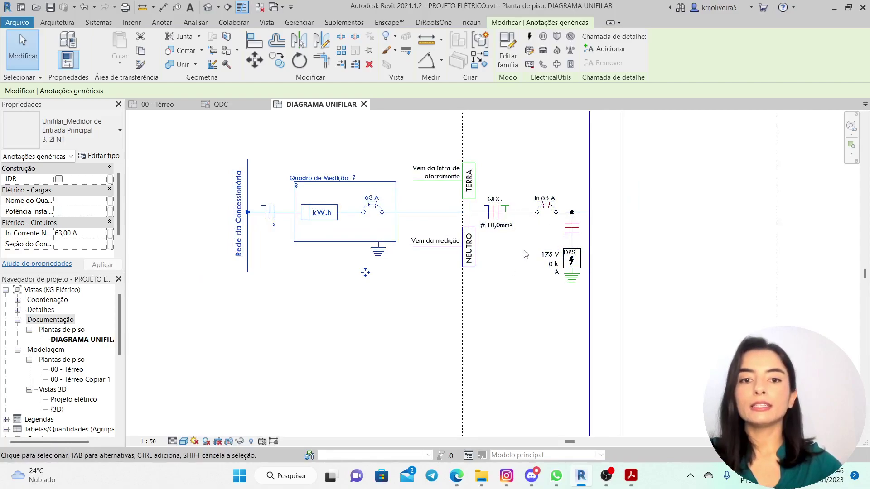
pyautogui.scroll(-4, 379, 268)
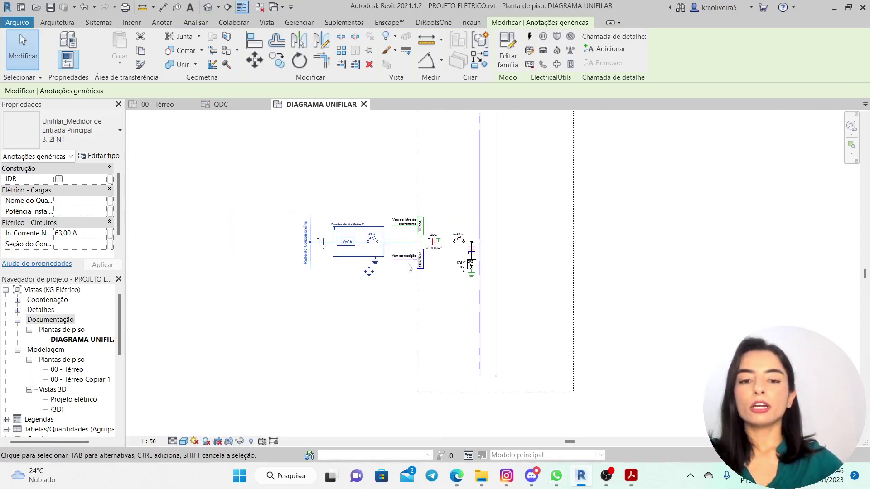
pyautogui.scroll(1, 386, 286)
pyautogui.scroll(-6, 449, 269)
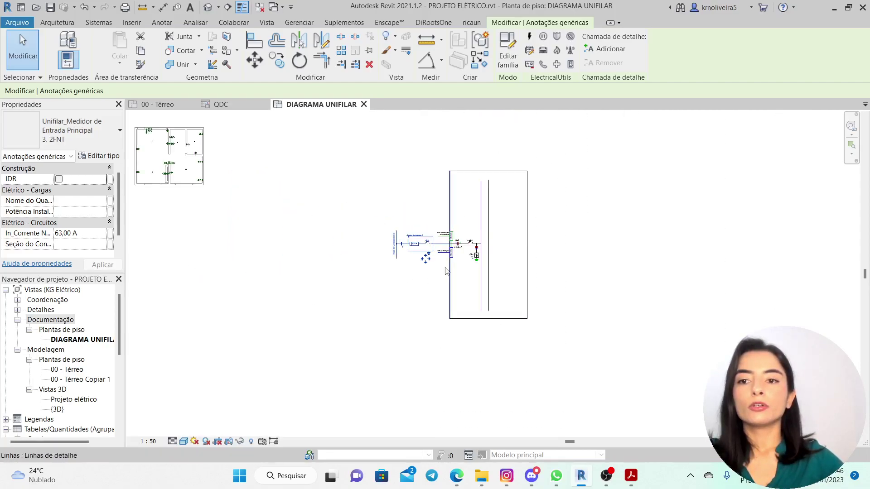
pyautogui.scroll(7, 213, 199)
pyautogui.scroll(-3, 359, 229)
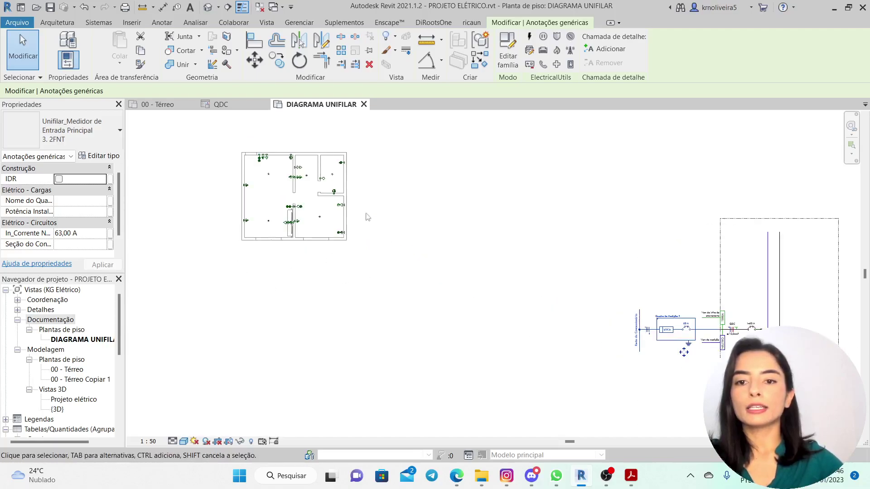
pyautogui.scroll(5, 350, 192)
pyautogui.scroll(-4, 348, 192)
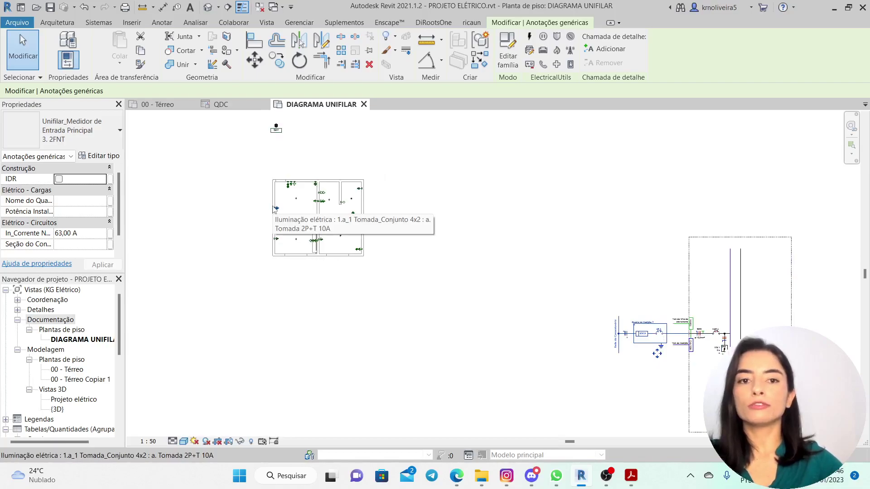
# - Select circuit 1 ILUMINAÇÃO in the QDC panel schedule and locate its elements on the floor plan in the DIAGRAMA UNIFILAR view
pyautogui.click(225, 106)
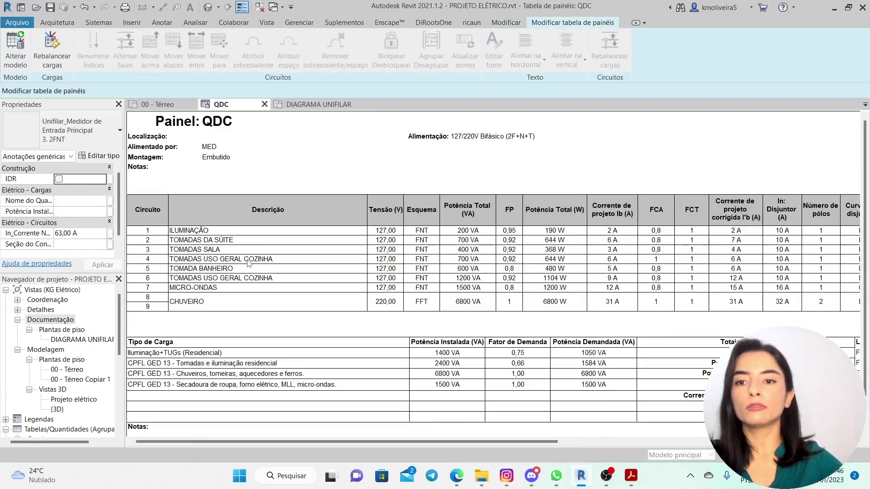
pyautogui.click(193, 232)
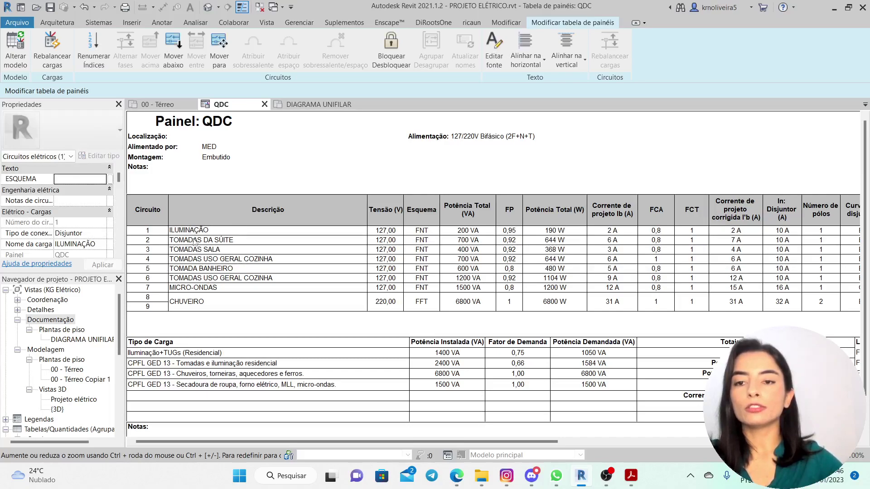
pyautogui.click(319, 106)
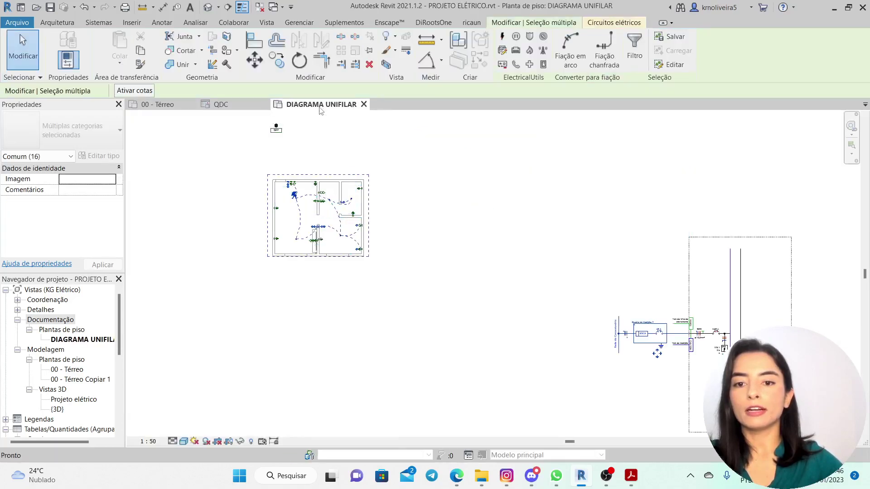
pyautogui.scroll(3, 283, 197)
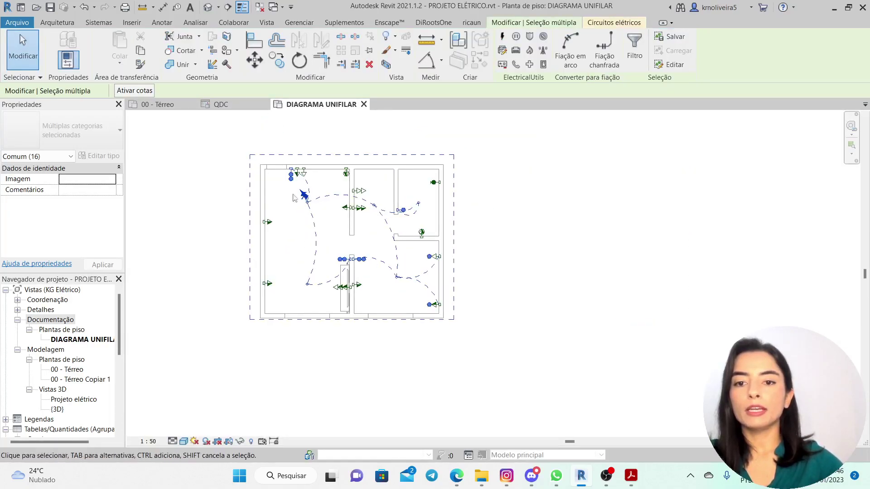
# - Convert the selected circuit 1 ILUMINAÇÃO into chamfered wiring on the floor plan
pyautogui.scroll(1, 396, 248)
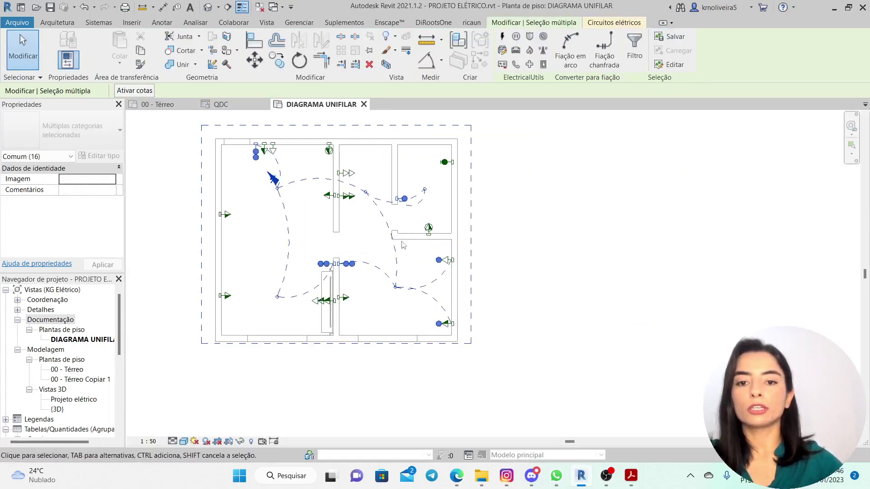
pyautogui.scroll(-1, 334, 177)
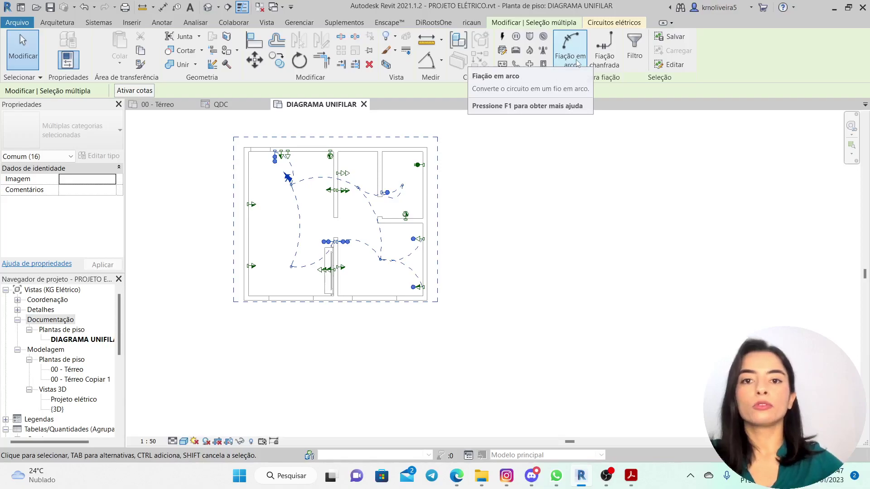
pyautogui.click(604, 50)
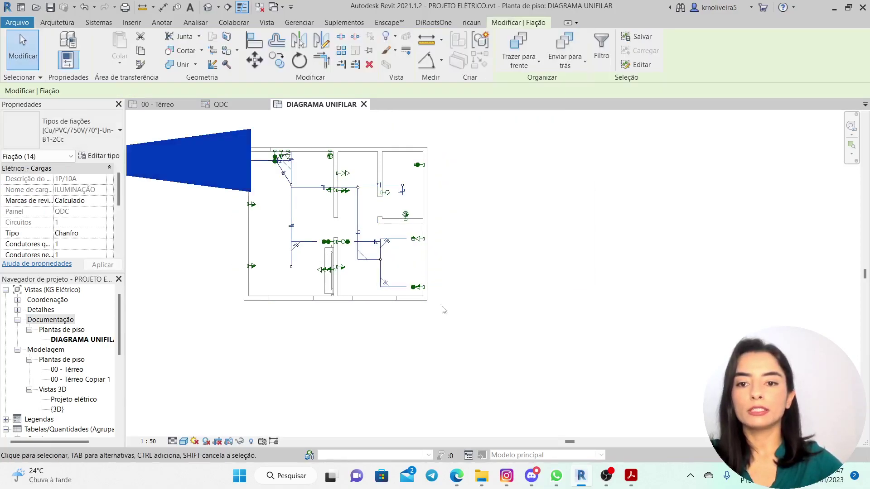
pyautogui.scroll(3, 453, 207)
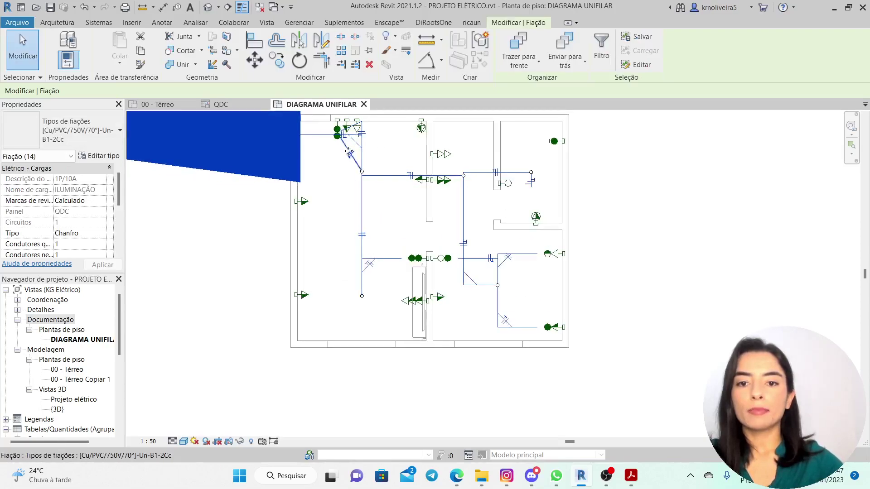
pyautogui.scroll(1, 358, 223)
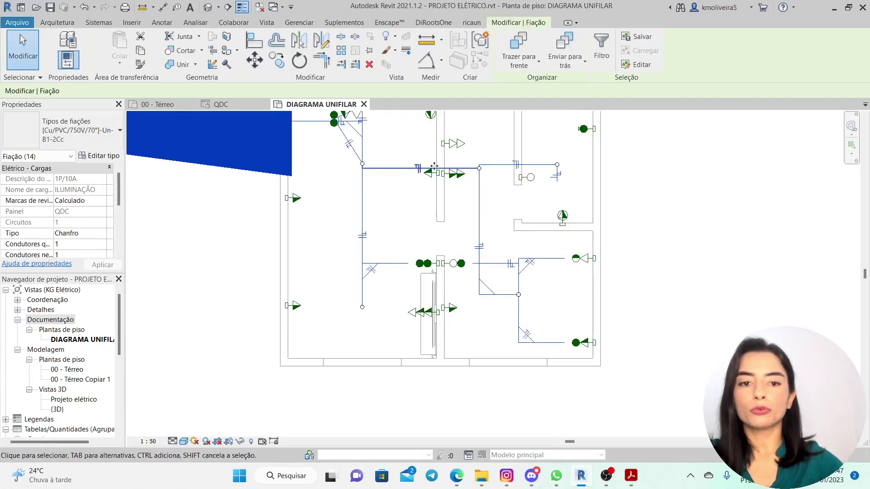
pyautogui.scroll(-2, 367, 202)
pyautogui.press('Escape')
pyautogui.scroll(-3, 367, 205)
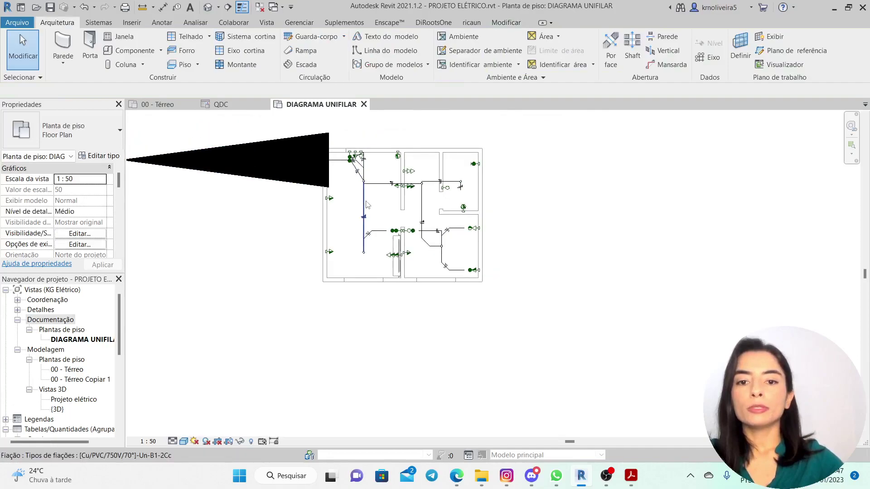
# - Tag a circuit 1 ILUMINAÇÃO wire and place its single-line tag outside the floor plan, to its right
pyautogui.scroll(3, 460, 194)
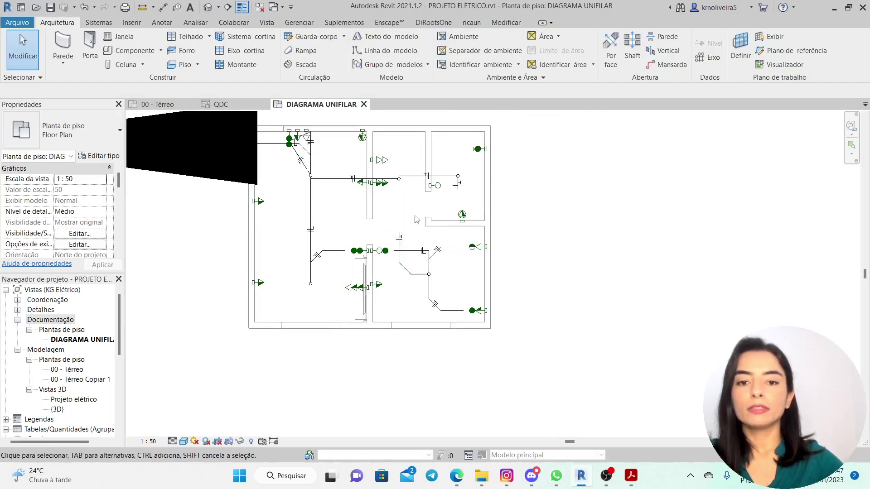
pyautogui.scroll(1, 394, 226)
pyautogui.scroll(1, 390, 200)
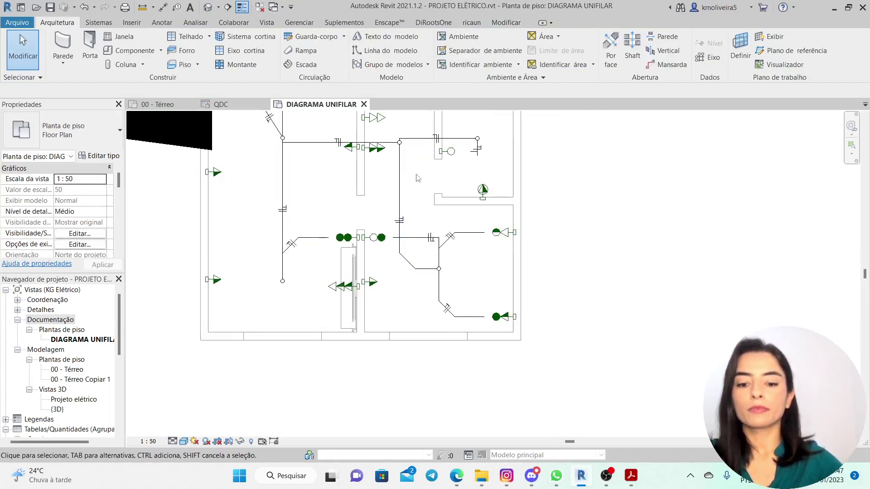
pyautogui.press('g')
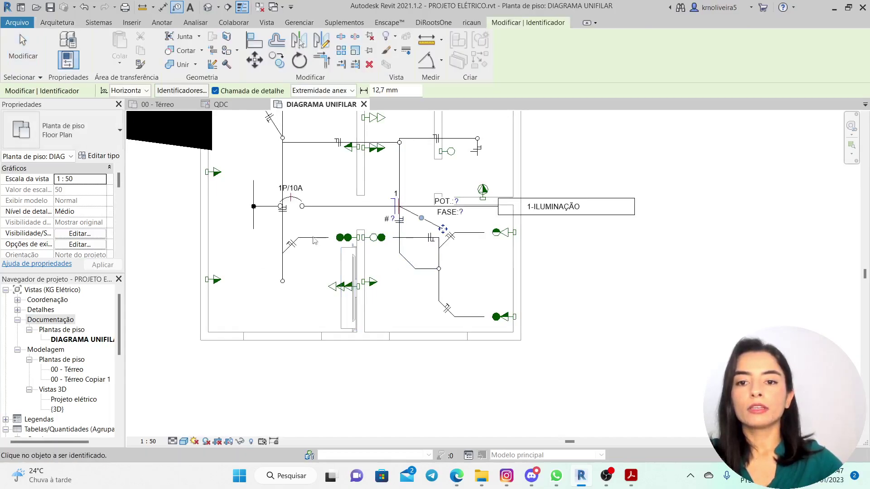
pyautogui.scroll(-2, 307, 226)
pyautogui.press('Escape')
pyautogui.moveTo(267, 212); pyautogui.dragTo(553, 189)
pyautogui.scroll(-2, 247, 258)
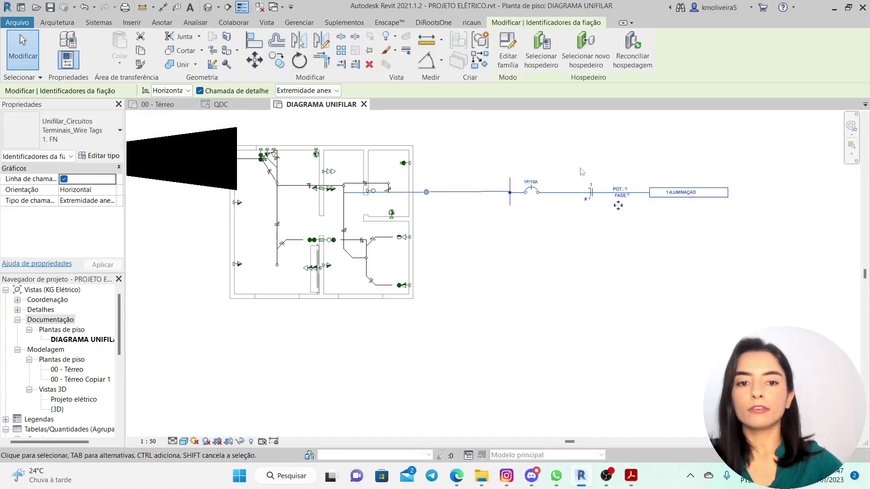
# - Turn off the leader of the circuit 1 ILUMINAÇÃO tag and check its breaker, conductor and load labels
pyautogui.click(200, 91)
pyautogui.scroll(5, 661, 196)
pyautogui.scroll(2, 387, 172)
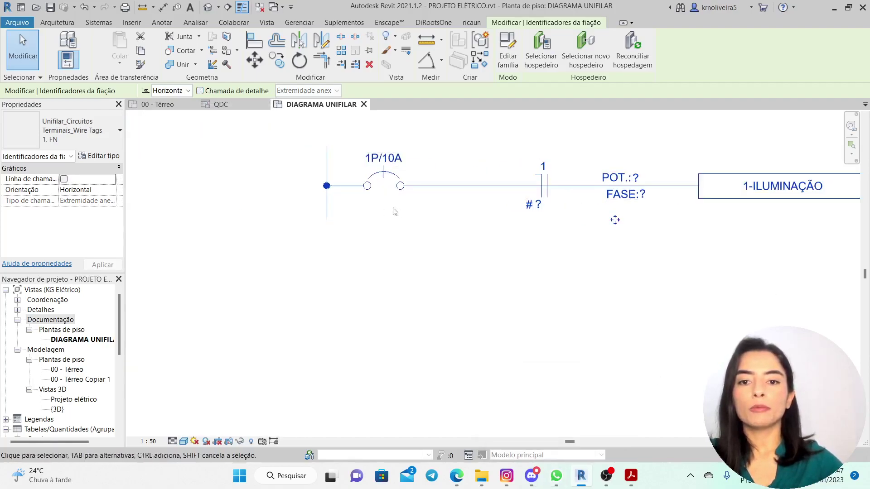
pyautogui.click(393, 208)
pyautogui.scroll(-1, 373, 194)
pyautogui.scroll(-1, 373, 196)
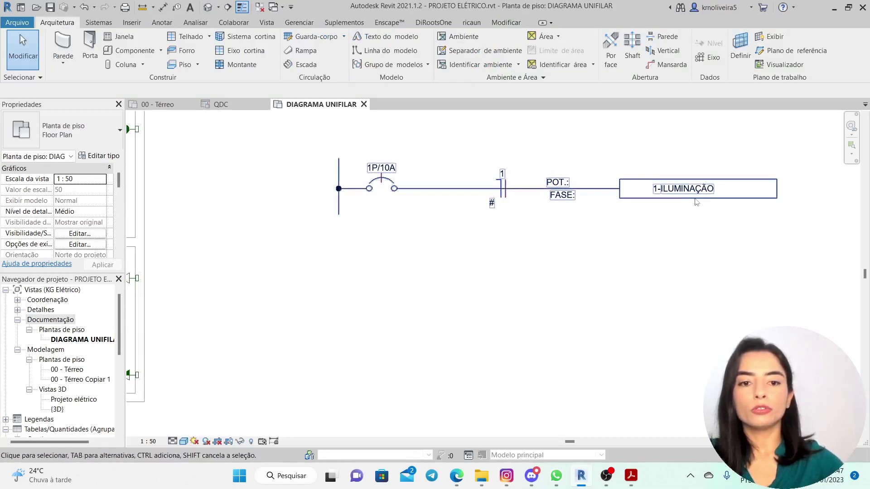
# - Move the circuit 1 ILUMINAÇÃO tag close to the floor plan's right wall, level with the plan's upper edge
pyautogui.scroll(-4, 495, 208)
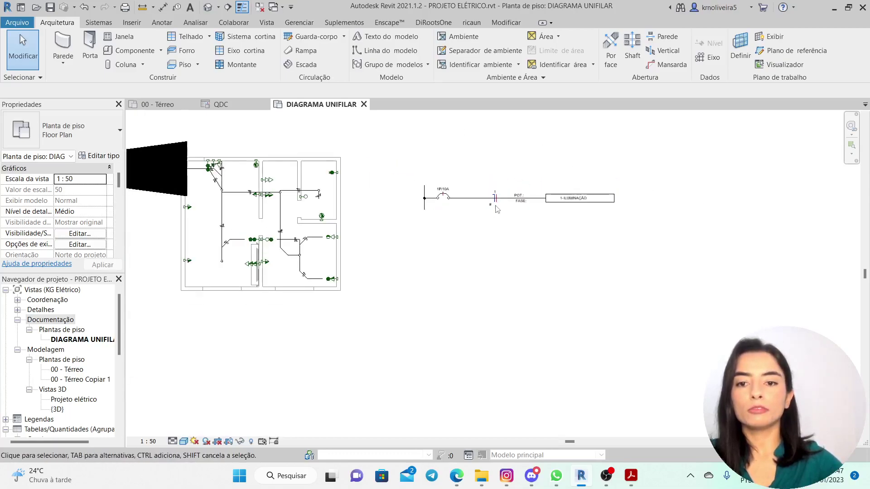
pyautogui.scroll(-3, 495, 208)
pyautogui.scroll(3, 263, 190)
pyautogui.scroll(-1, 313, 229)
pyautogui.scroll(-1, 312, 229)
pyautogui.scroll(2, 431, 193)
pyautogui.scroll(2, 267, 218)
pyautogui.scroll(-3, 204, 210)
pyautogui.scroll(1, 251, 242)
pyautogui.click(561, 178)
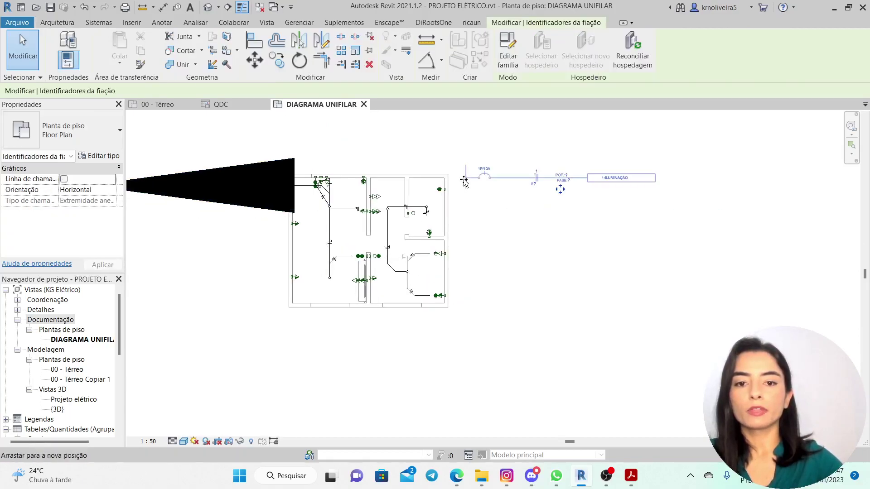
# - Set the scale of the DIAGRAMA UNIFILAR view to 1 : 10
pyautogui.click(147, 441)
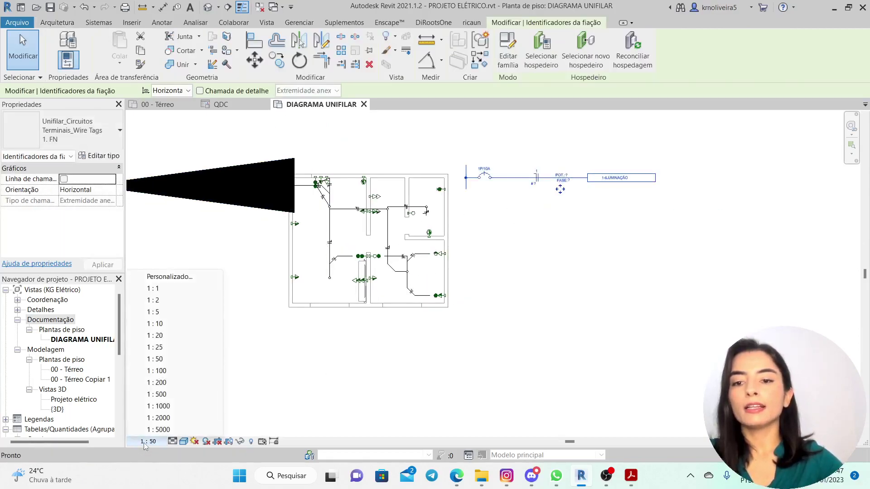
pyautogui.click(157, 323)
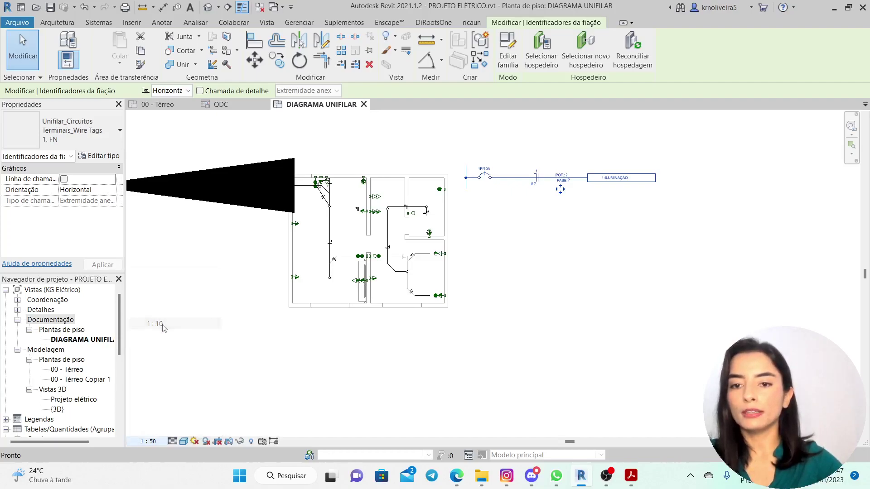
pyautogui.scroll(5, 369, 205)
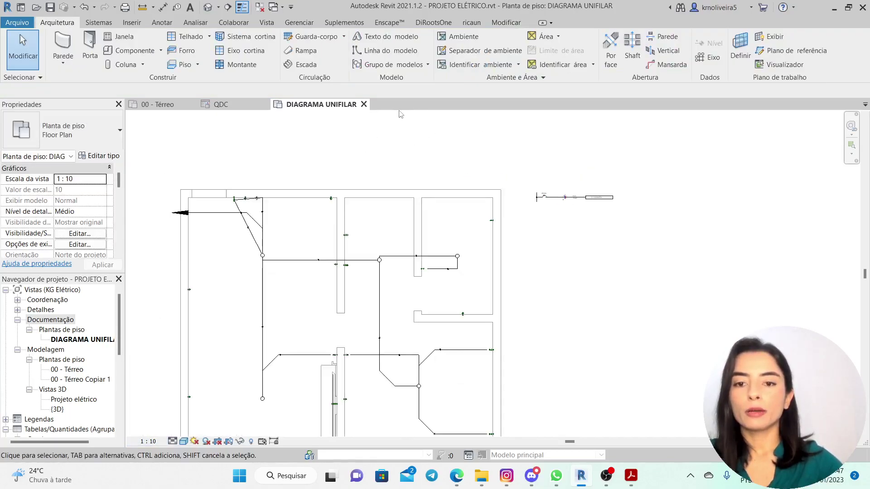
# - Select circuit 2 TOMADAS DA SÚITE in the QDC panel schedule and convert it into chamfered wiring in the DIAGRAMA UNIFILAR view
pyautogui.click(224, 105)
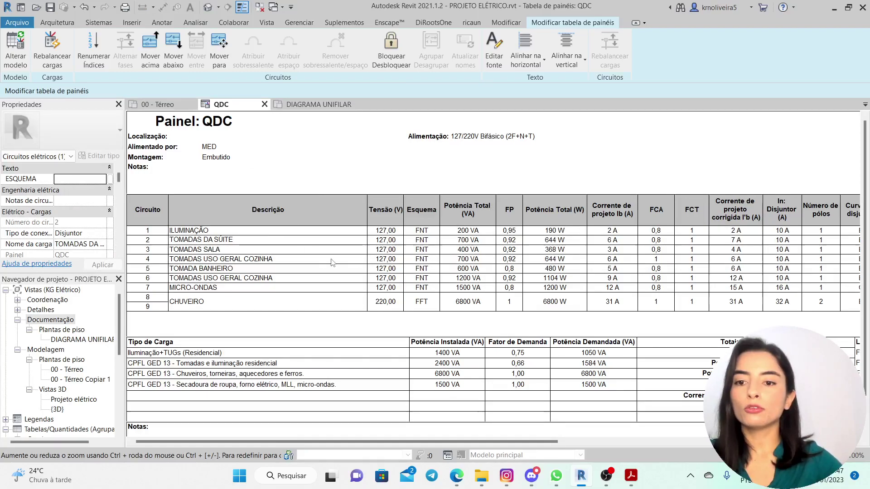
pyautogui.click(330, 105)
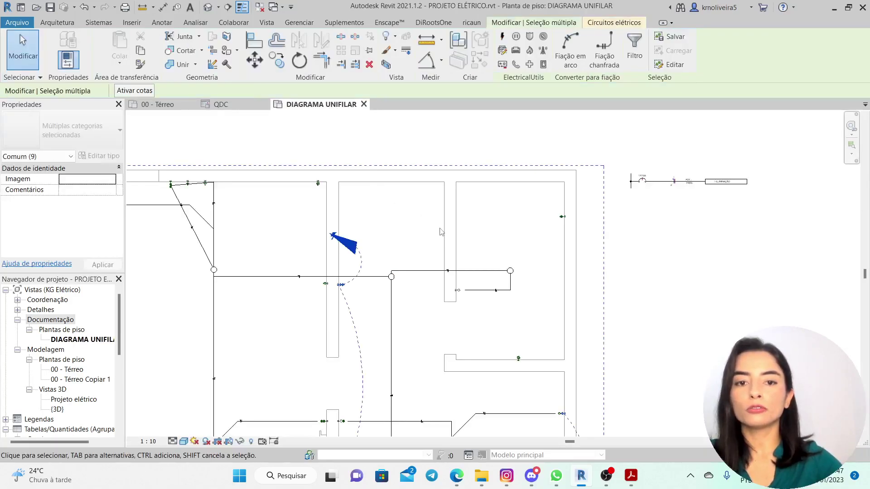
pyautogui.click(602, 58)
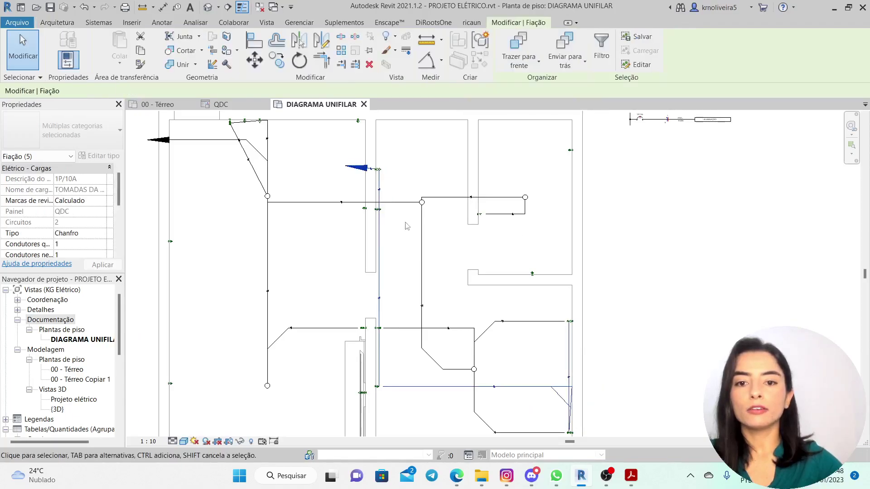
# - Tag the vertical circuit 2 wire on the floor plan and turn off the tag's leader
pyautogui.scroll(4, 401, 197)
pyautogui.click(378, 178)
pyautogui.scroll(-3, 377, 178)
pyautogui.press('t')
pyautogui.press('g')
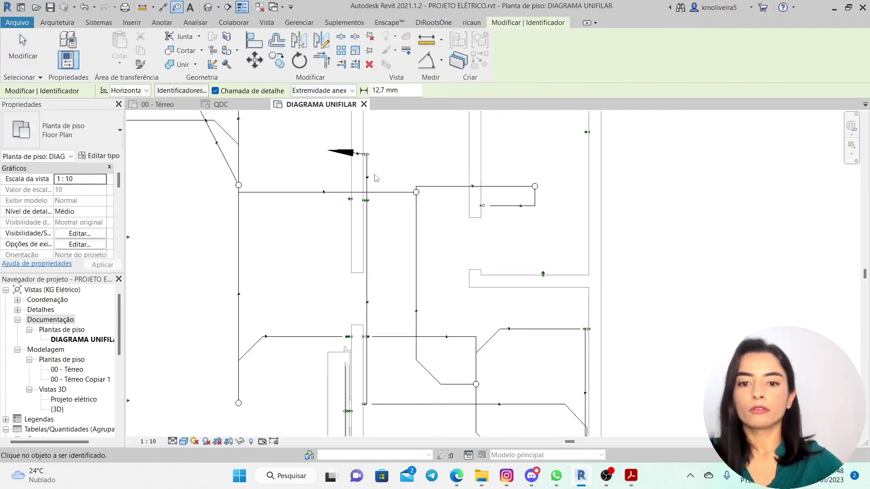
pyautogui.click(368, 177)
pyautogui.press('Escape')
pyautogui.click(411, 177)
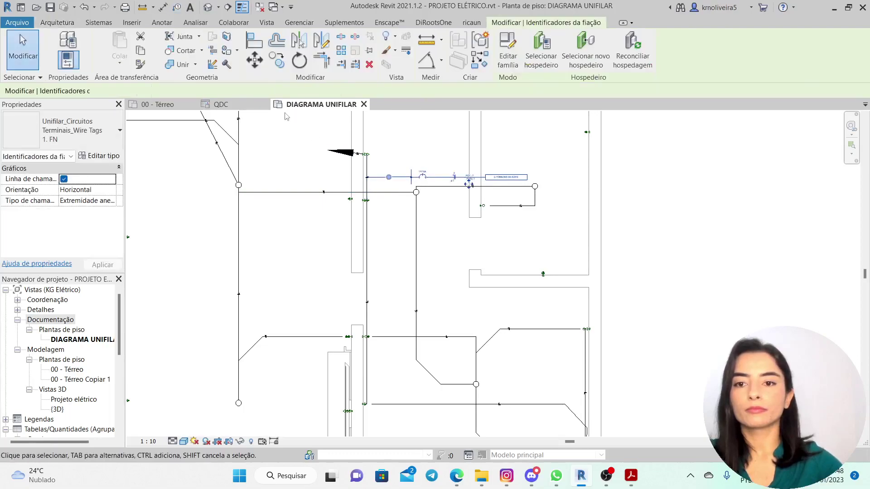
pyautogui.click(200, 91)
# - Move the circuit 2 tag directly below the circuit 1 ILUMINAÇÃO tag so their busbar lines align
pyautogui.scroll(-2, 293, 163)
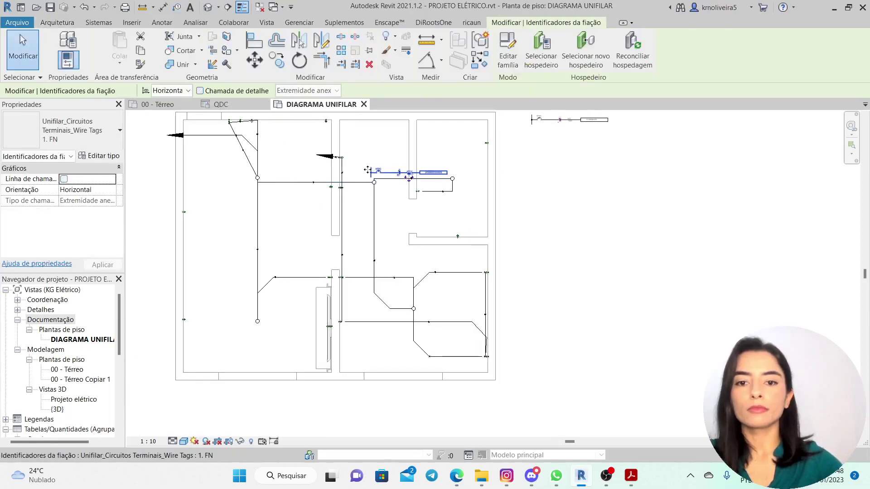
pyautogui.moveTo(371, 172); pyautogui.dragTo(531, 133)
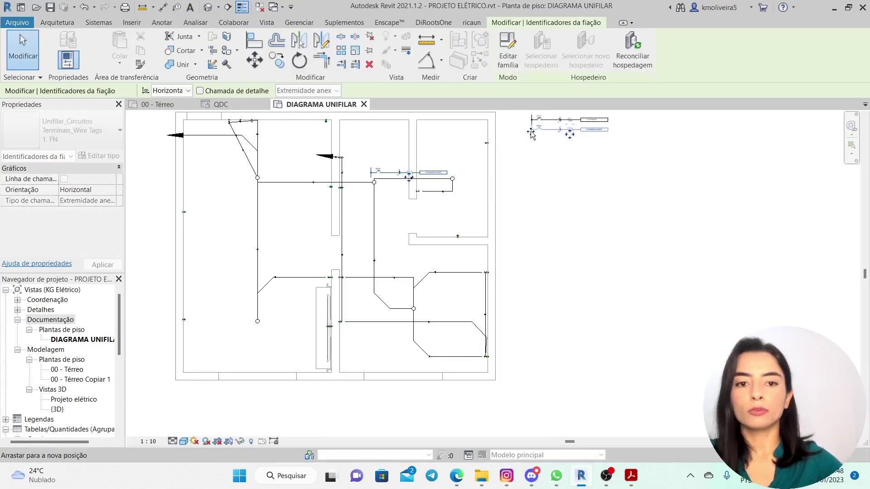
pyautogui.click(306, 207)
pyautogui.scroll(5, 581, 112)
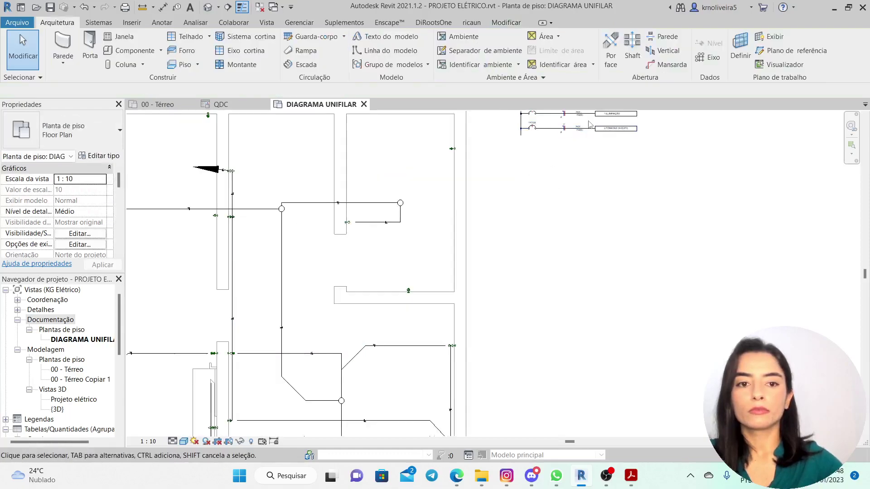
pyautogui.click(529, 196)
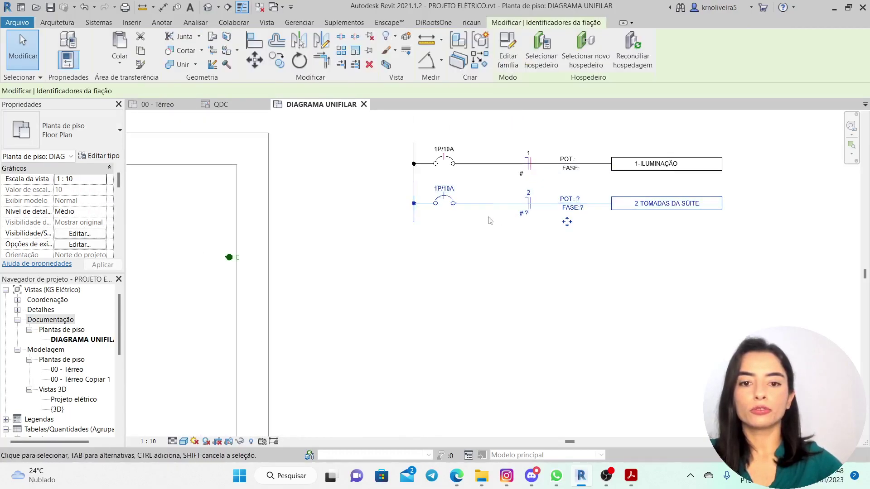
# - Select circuit 3 TOMADAS SALA in the QDC panel schedule and convert it into chamfered wiring in the DIAGRAMA UNIFILAR view
pyautogui.click(221, 104)
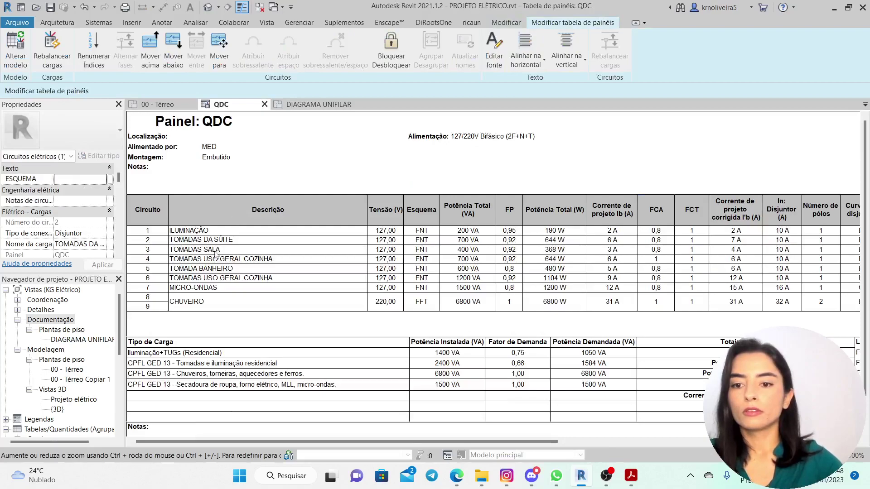
pyautogui.click(316, 106)
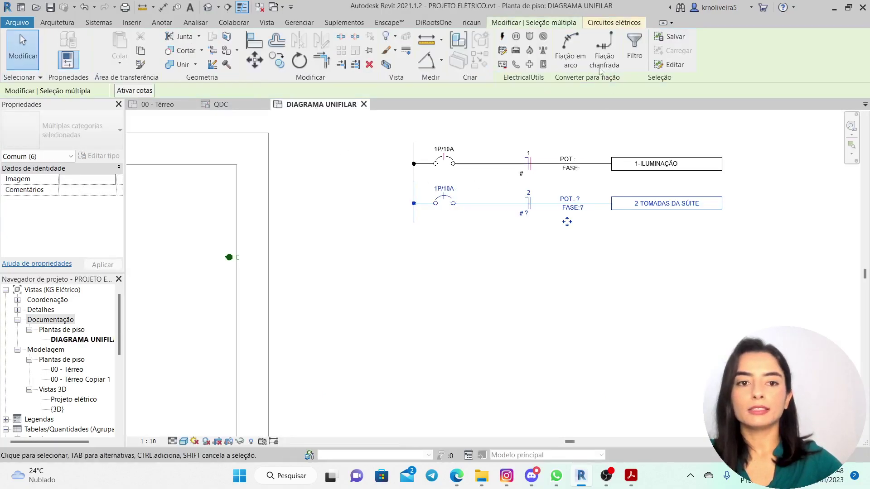
pyautogui.scroll(-4, 421, 194)
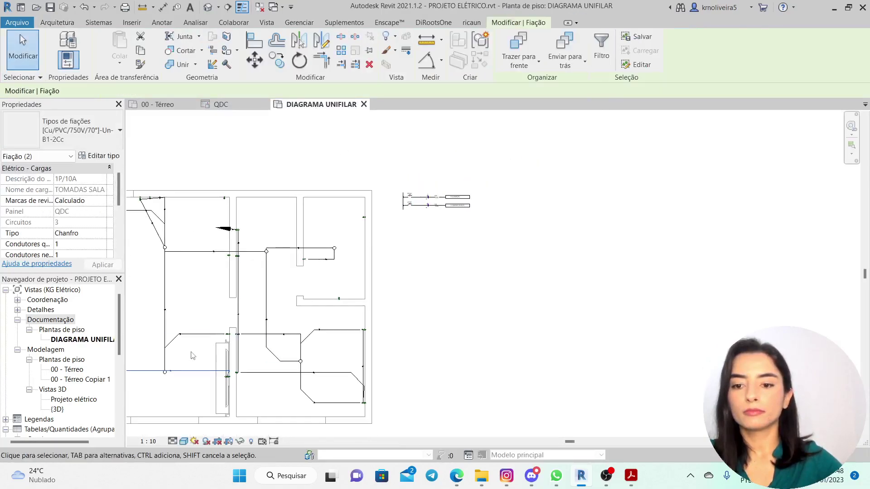
# - Tag the horizontal circuit 3 TOMADAS SALA wire with the leader option turned off
pyautogui.scroll(5, 191, 356)
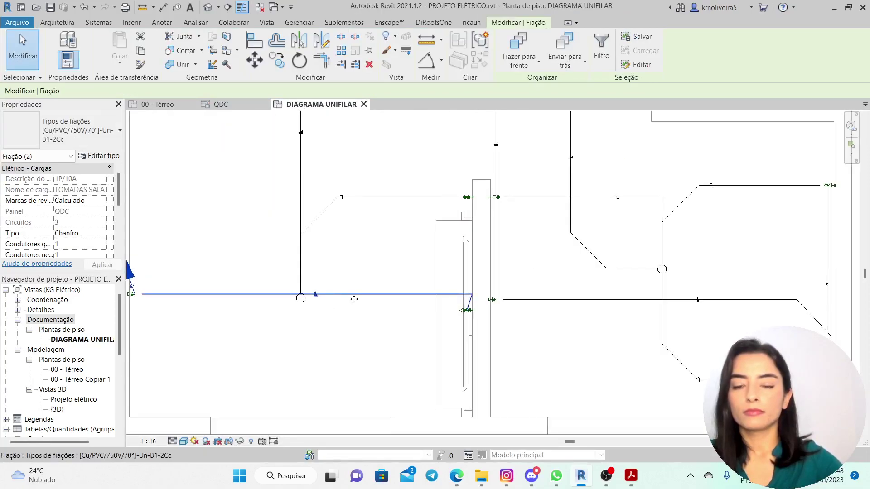
pyautogui.scroll(-2, 353, 299)
pyautogui.press('t')
pyautogui.press('g')
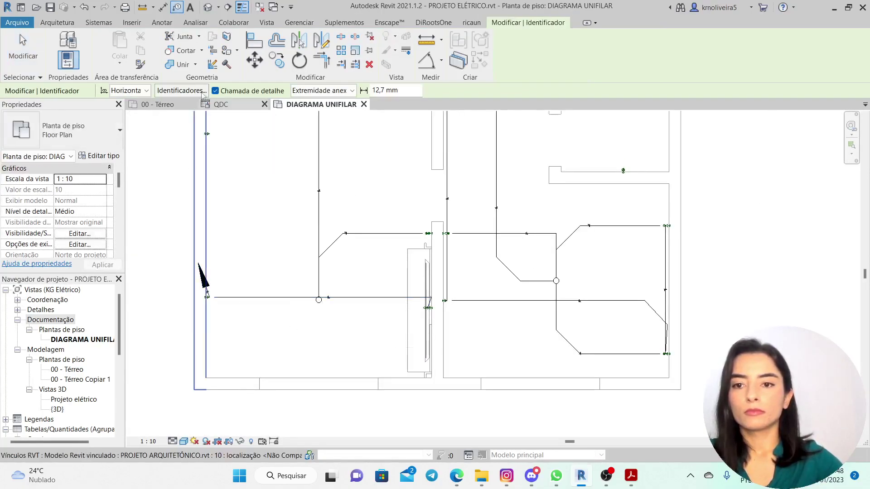
pyautogui.click(220, 89)
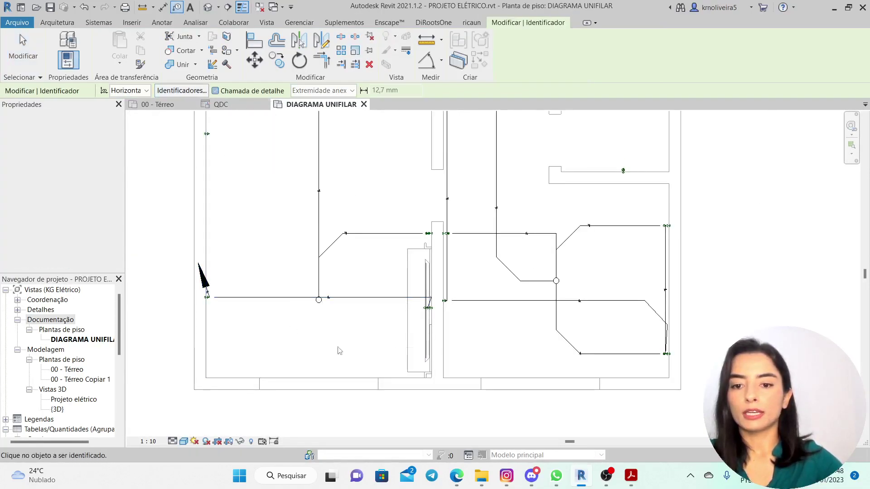
pyautogui.click(271, 299)
# - Move the circuit 3 TOMADAS SALA tag beneath the circuit 2 tag, aligned with the busbar line
pyautogui.scroll(-2, 271, 342)
pyautogui.press('Escape')
pyautogui.moveTo(566, 165); pyautogui.dragTo(560, 165)
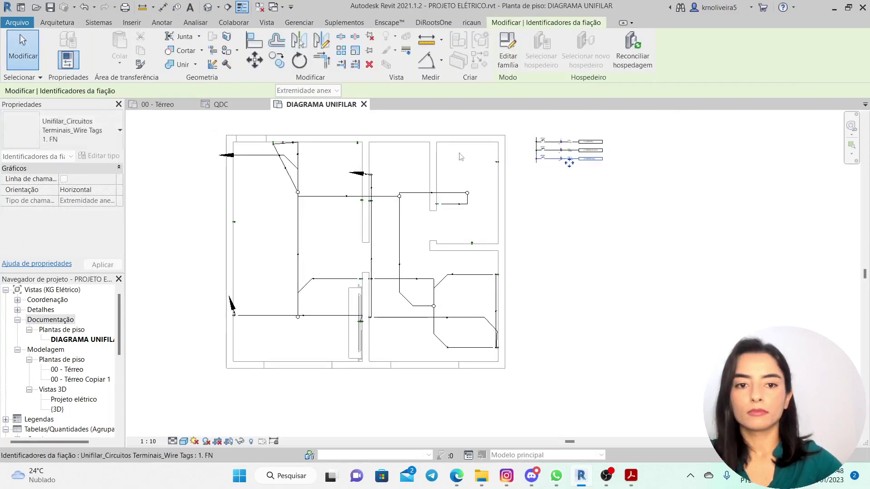
pyautogui.press('Escape')
# - Select circuit 4 TOMADAS USO GERAL COZINHA in the QDC panel schedule and convert it into chamfered wiring in the DIAGRAMA UNIFILAR view
pyautogui.click(220, 106)
pyautogui.click(181, 261)
pyautogui.click(312, 106)
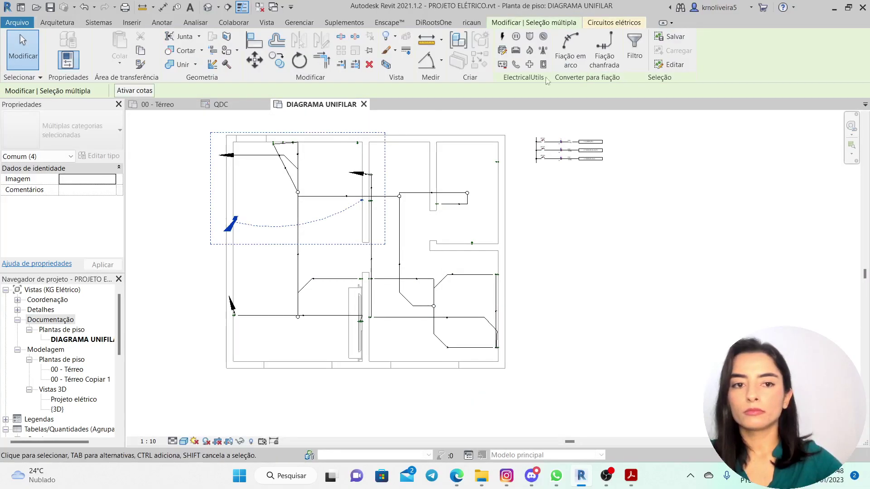
pyautogui.click(352, 199)
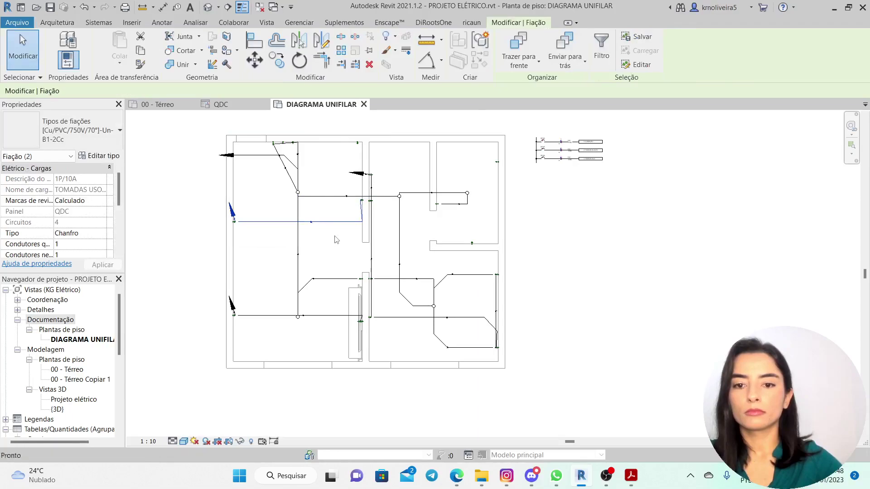
# - Tag the horizontal circuit 4 TOMADAS USO GERAL COZINHA wire and move its tag beneath the circuit 3 tag
pyautogui.press('t')
pyautogui.press('g')
pyautogui.press('Escape')
pyautogui.moveTo(306, 211); pyautogui.dragTo(546, 165)
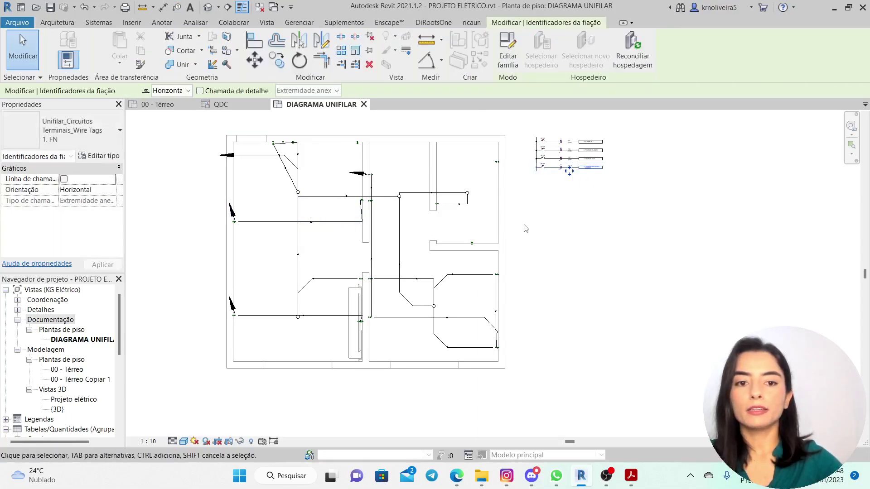
pyautogui.click(524, 226)
# - Select circuit 5 TOMADA BANHEIRO in the QDC panel schedule and convert it into chamfered wiring in the DIAGRAMA UNIFILAR view
pyautogui.click(220, 107)
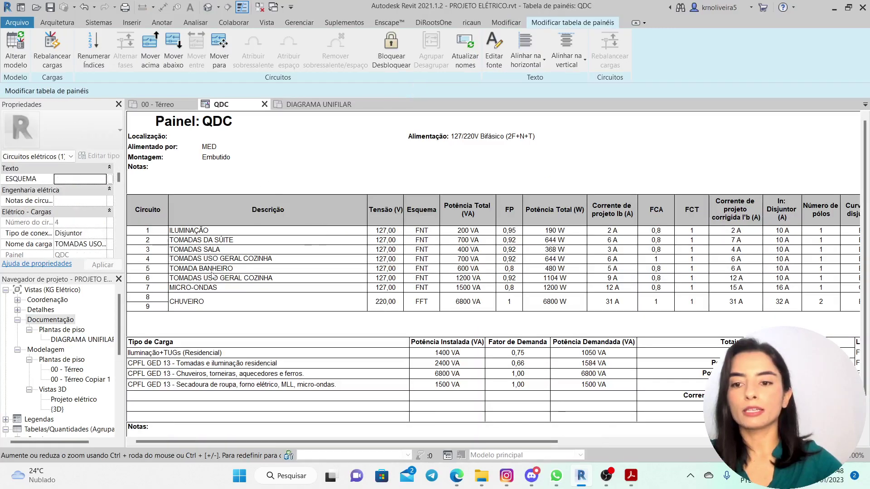
pyautogui.click(305, 106)
pyautogui.click(618, 66)
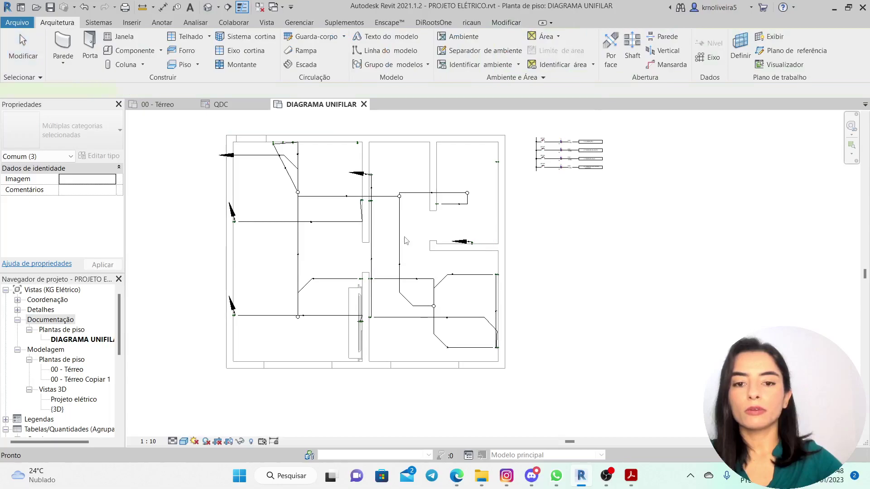
# - Tag the circuit 5 TOMADA BANHEIRO wire at its homerun arrow by the bathroom wall
pyautogui.scroll(5, 476, 247)
pyautogui.press('Escape')
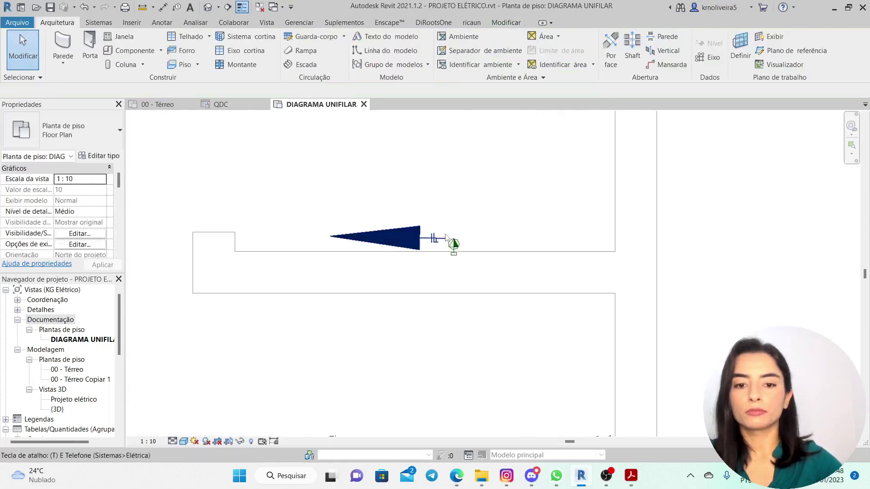
pyautogui.press('t')
pyautogui.press('g')
pyautogui.click(389, 237)
pyautogui.scroll(-3, 336, 243)
pyautogui.press('Escape')
# - Move the circuit 5 TOMADA BANHEIRO tag beneath the circuit 4 tag, aligned with the busbar line
pyautogui.click(367, 231)
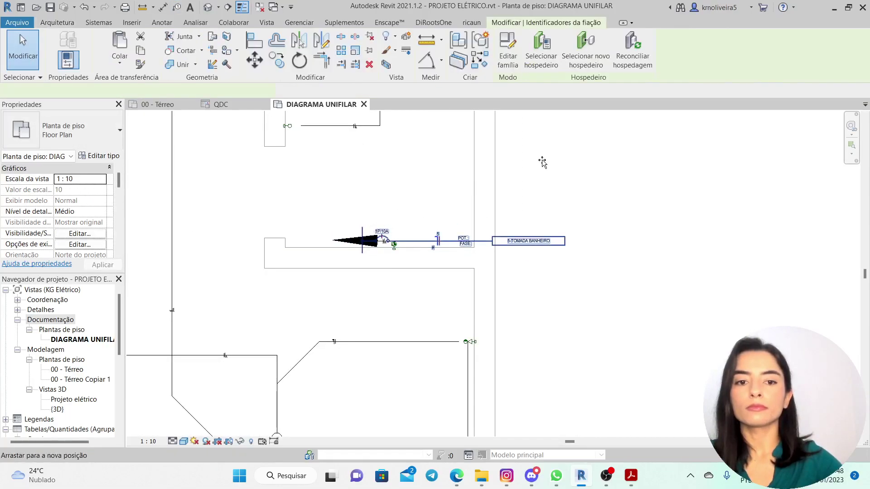
pyautogui.scroll(-5, 566, 217)
pyautogui.scroll(2, 469, 254)
pyautogui.moveTo(507, 191); pyautogui.dragTo(495, 183)
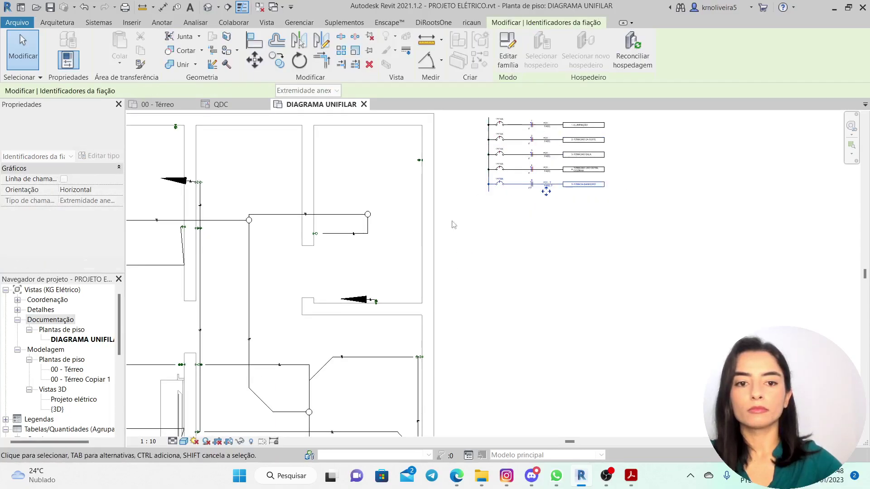
# - Select circuit 6 TOMADAS USO GERAL COZINHA in the QDC panel schedule and convert it into chamfered wiring in the DIAGRAMA UNIFILAR view
pyautogui.click(236, 105)
pyautogui.click(215, 278)
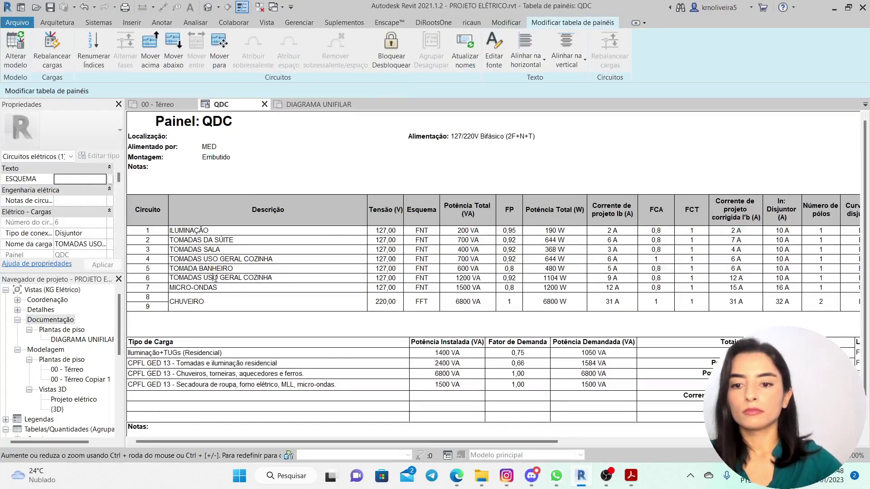
pyautogui.click(303, 104)
pyautogui.scroll(4, 255, 210)
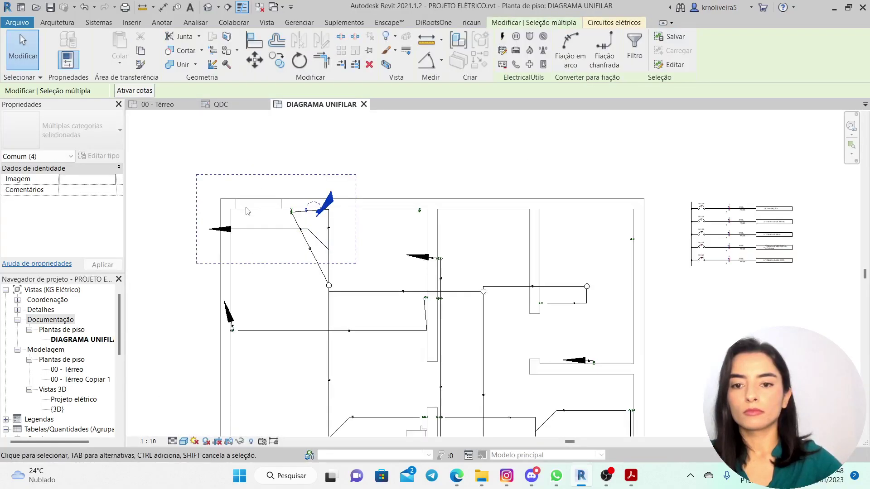
pyautogui.click(604, 50)
# - Tag the circuit 6 TOMADAS USO GERAL COZINHA wire beside its homerun arrow at the upper wall
pyautogui.scroll(5, 370, 227)
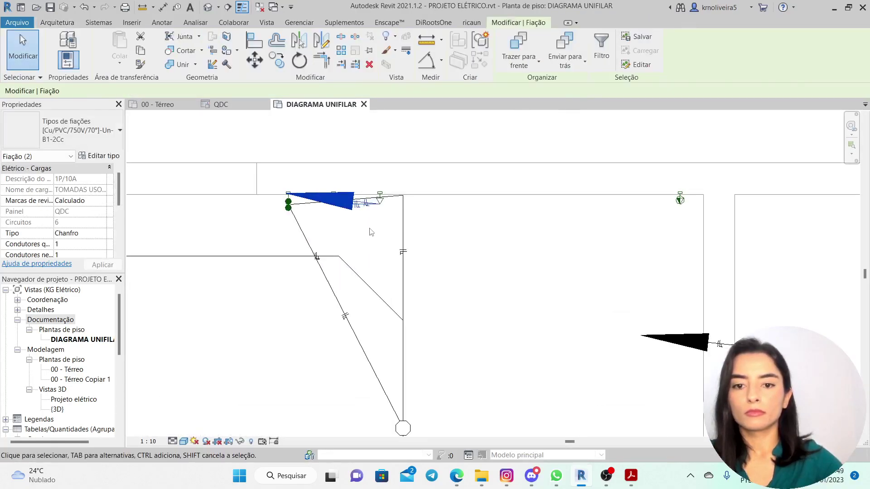
pyautogui.press('t')
pyautogui.press('g')
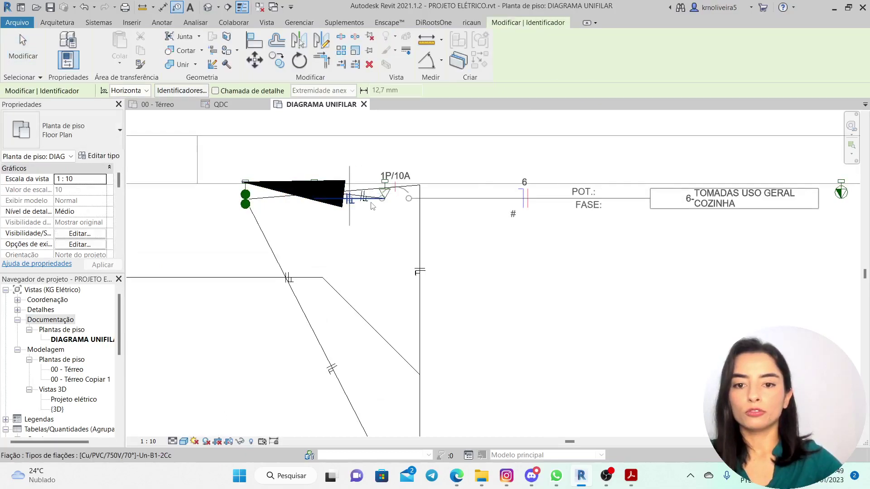
pyautogui.click(370, 203)
pyautogui.scroll(-4, 192, 241)
pyautogui.press('Escape')
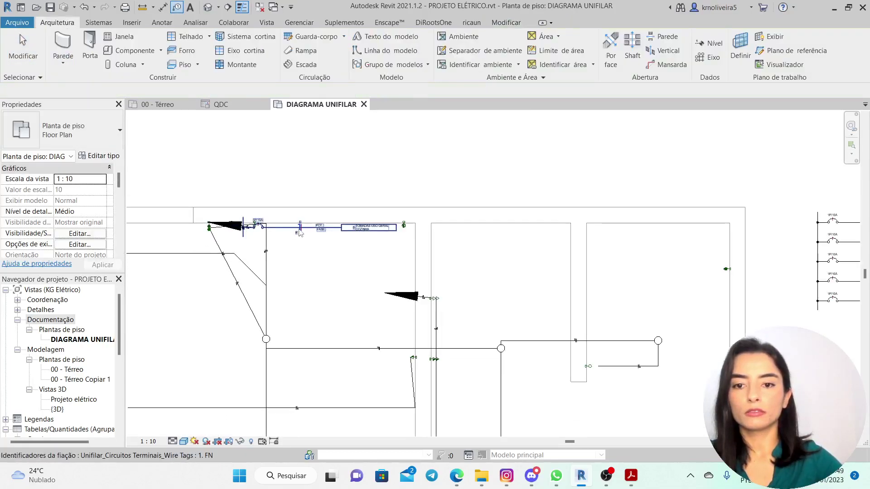
# - Move the circuit 6 TOMADAS USO GERAL COZINHA tag beneath the circuit 5 tag, aligned with the busbar line
pyautogui.scroll(-3, 298, 231)
pyautogui.moveTo(298, 231); pyautogui.dragTo(577, 285)
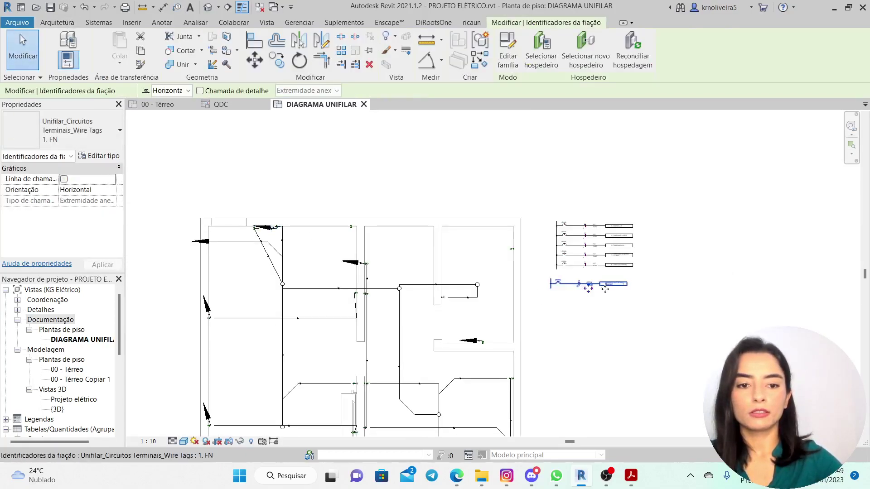
pyautogui.scroll(5, 604, 287)
pyautogui.moveTo(355, 273); pyautogui.dragTo(385, 231)
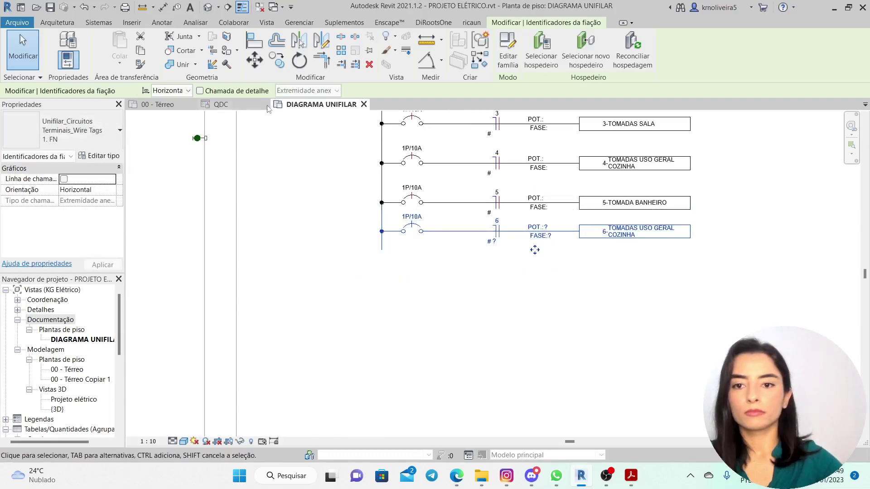
# - Select circuit 7 MICRO-ONDAS in the QDC panel schedule and convert it into wiring in the DIAGRAMA UNIFILAR view
pyautogui.click(233, 105)
pyautogui.click(201, 289)
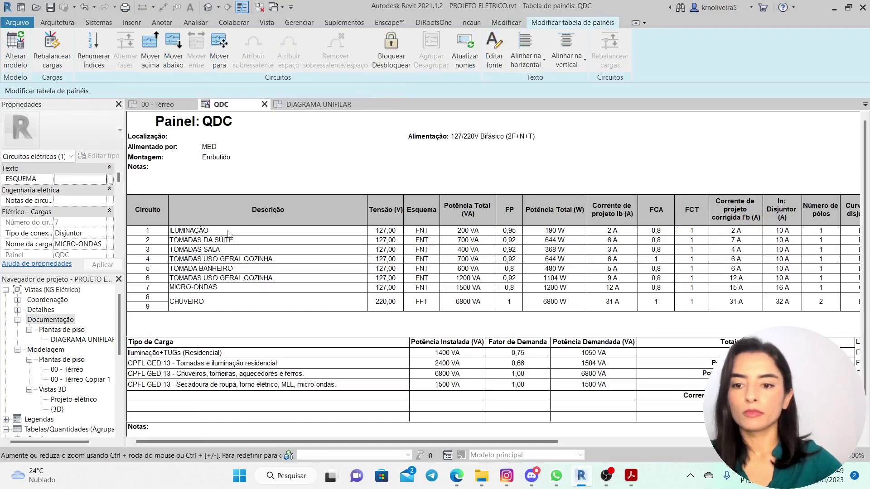
pyautogui.click(296, 108)
pyautogui.scroll(6, 499, 297)
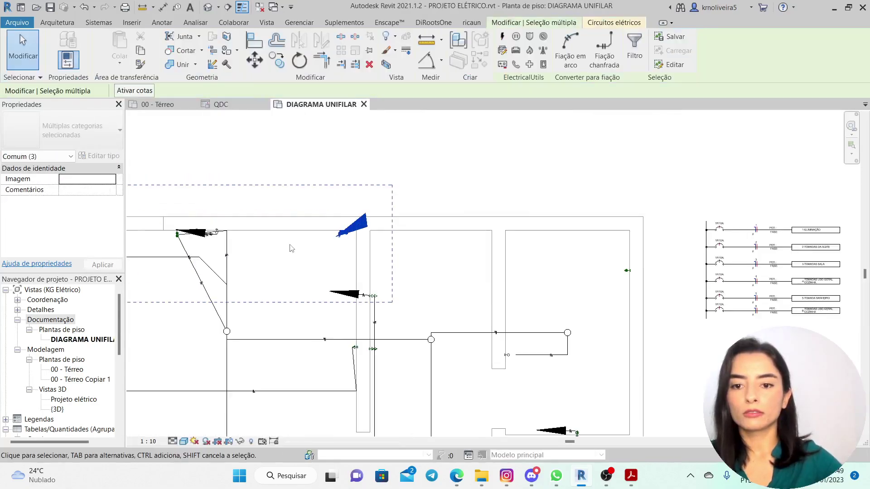
pyautogui.click(577, 67)
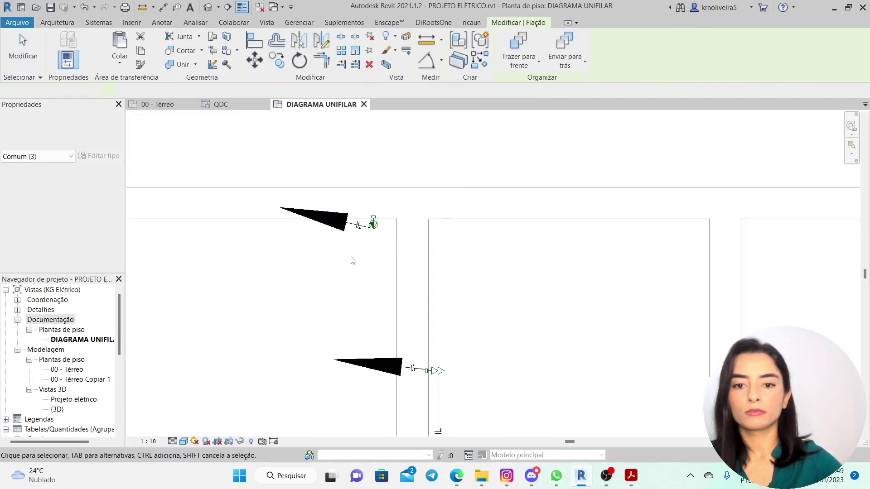
# - Tag the circuit 7 MICRO-ONDAS wire and place its tag below the circuit 6 tag in the stack
pyautogui.press('t')
pyautogui.press('g')
pyautogui.click(357, 236)
pyautogui.scroll(-3, 357, 236)
pyautogui.press('Escape')
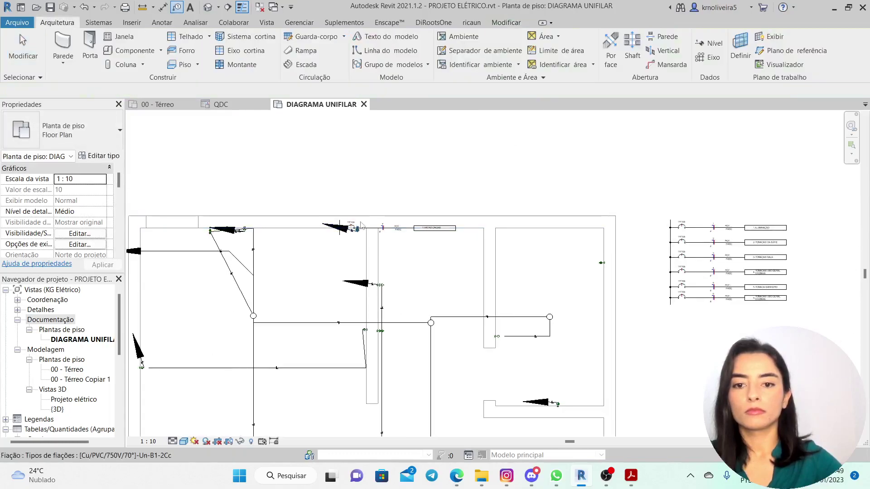
# - Select circuit 8,9 CHUVEIRO in the QDC panel schedule and convert it into wiring in the DIAGRAMA UNIFILAR view
pyautogui.click(218, 105)
pyautogui.click(230, 303)
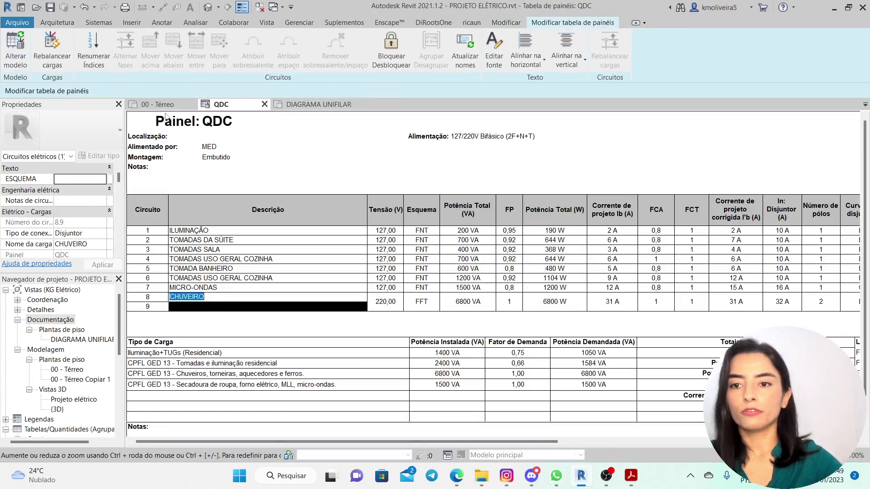
pyautogui.click(316, 108)
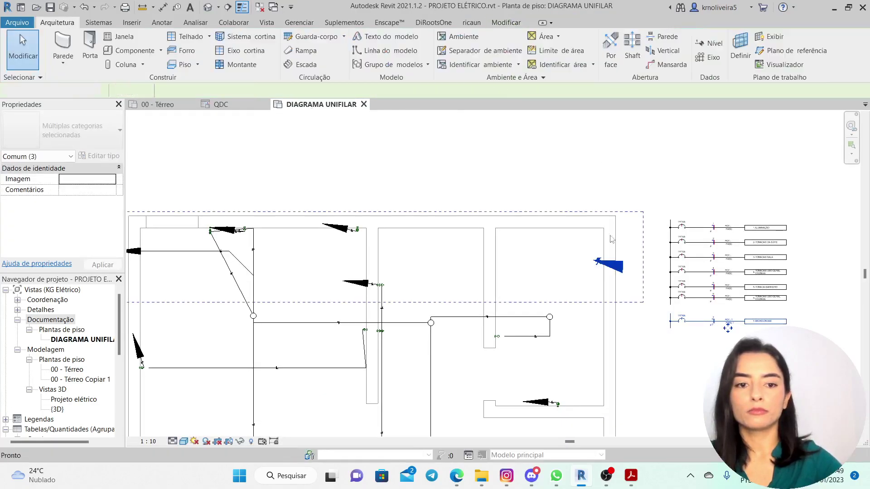
pyautogui.click(603, 300)
# - Tag the circuit 8,9 CHUVEIRO wire at its homerun arrow
pyautogui.scroll(2, 598, 287)
pyautogui.press('t')
pyautogui.press('g')
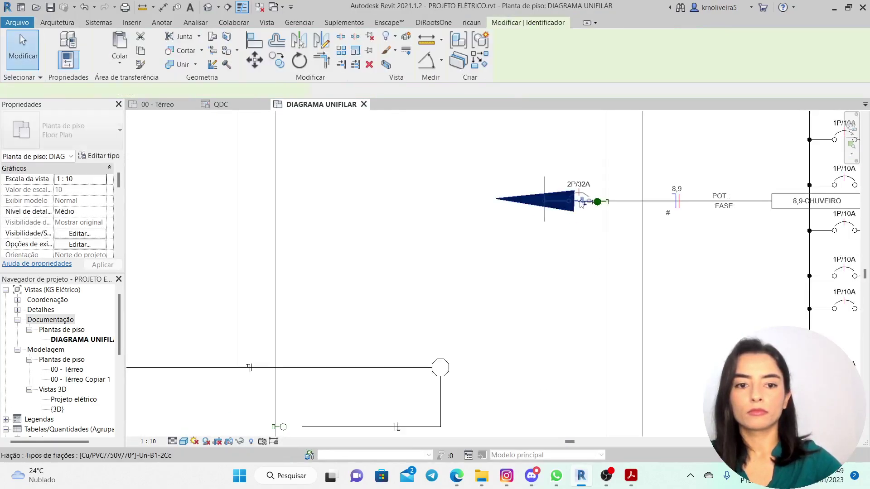
pyautogui.click(563, 202)
pyautogui.press('Escape')
# - Move the circuit 8,9 CHUVEIRO tag below the circuit 7 MICRO-ONDAS tag, aligned with the busbar line
pyautogui.scroll(-3, 438, 213)
pyautogui.scroll(1, 401, 194)
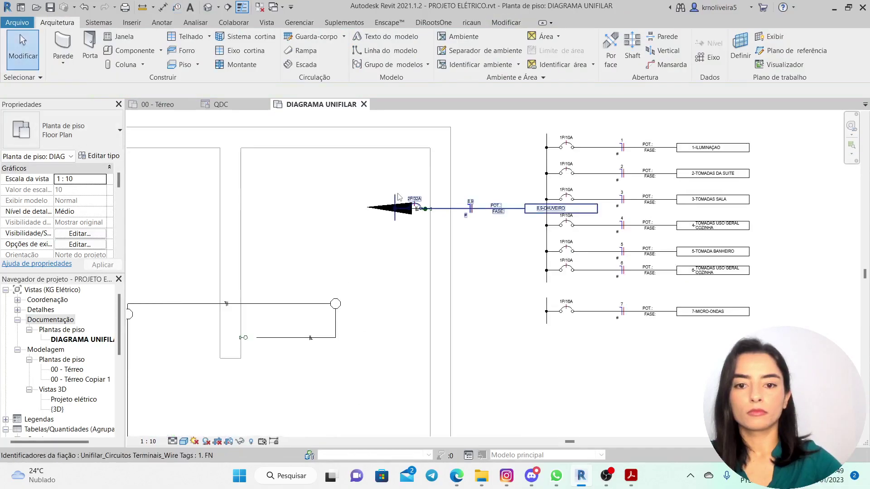
pyautogui.click(399, 196)
pyautogui.moveTo(549, 333); pyautogui.dragTo(549, 335)
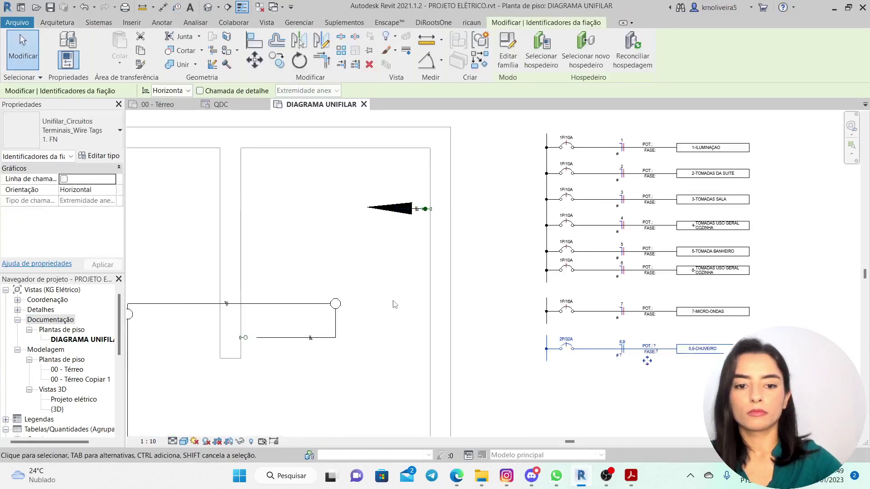
# - Move the circuit 7 MICRO-ONDAS tag up against the circuit 6 tag and nudge it so the busbar line connects
pyautogui.scroll(-3, 395, 302)
pyautogui.scroll(4, 494, 320)
pyautogui.click(472, 369)
pyautogui.moveTo(471, 368); pyautogui.dragTo(452, 260)
pyautogui.press('Up')
pyautogui.press('Up')
pyautogui.press('Up')
pyautogui.press('Up')
pyautogui.press('Up')
pyautogui.press('Up')
pyautogui.press('Up')
pyautogui.press('Up')
pyautogui.press('Up')
# - Move the circuit 8,9 CHUVEIRO tag up beneath the circuit 7 tag and nudge it into line with the busbar
pyautogui.moveTo(450, 351); pyautogui.dragTo(435, 271)
pyautogui.press('Up')
pyautogui.press('Up')
pyautogui.press('Up')
pyautogui.click(446, 358)
pyautogui.scroll(-3, 317, 213)
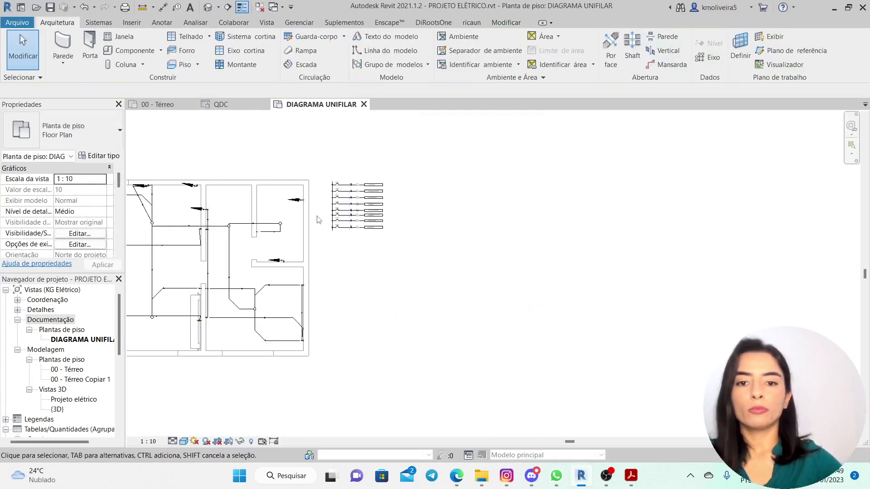
# - Select the stacked circuit tags together and move them inside the diagram's rectangular frame, beside the two vertical lines
pyautogui.moveTo(419, 303); pyautogui.dragTo(316, 150)
pyautogui.scroll(-2, 246, 213)
pyautogui.scroll(1, 333, 177)
pyautogui.scroll(-3, 262, 198)
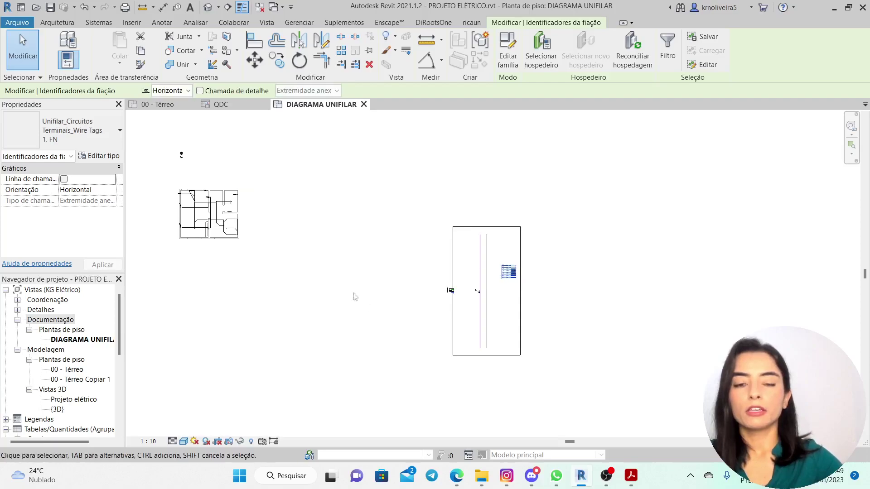
pyautogui.click(322, 278)
# - Set the DIAGRAMA UNIFILAR view scale to 1:50
pyautogui.click(148, 441)
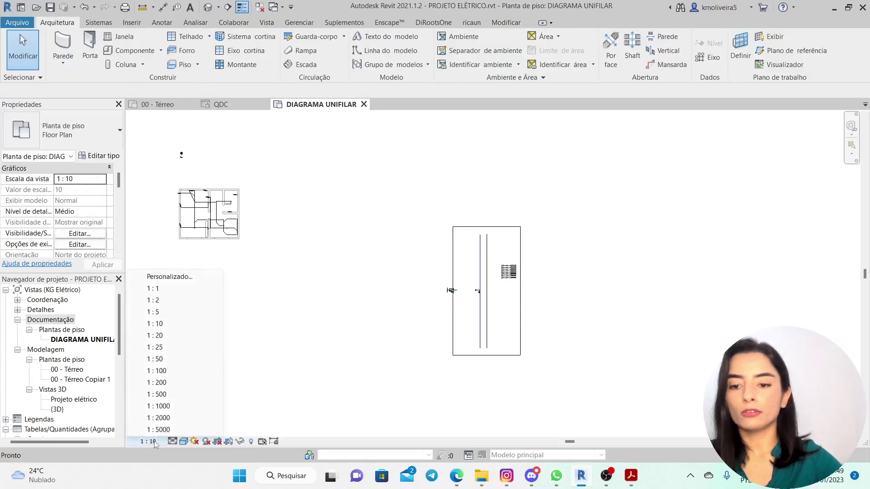
pyautogui.click(190, 361)
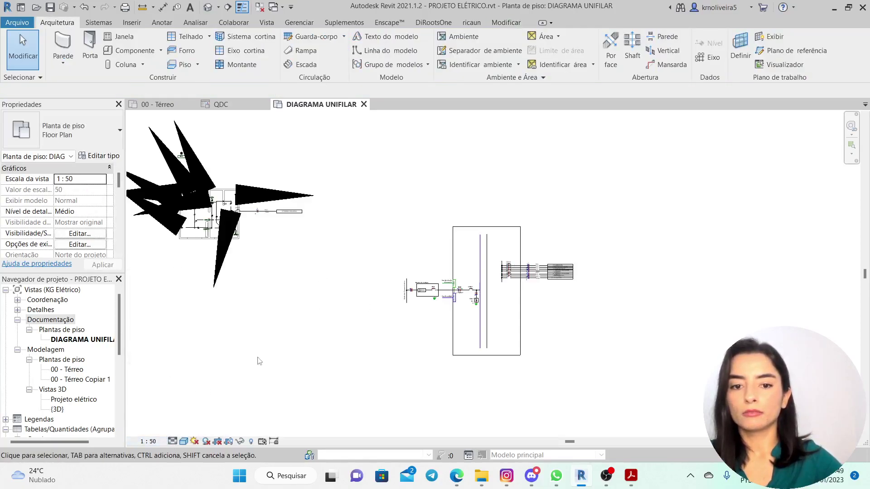
pyautogui.scroll(-5, 386, 213)
pyautogui.scroll(4, 297, 251)
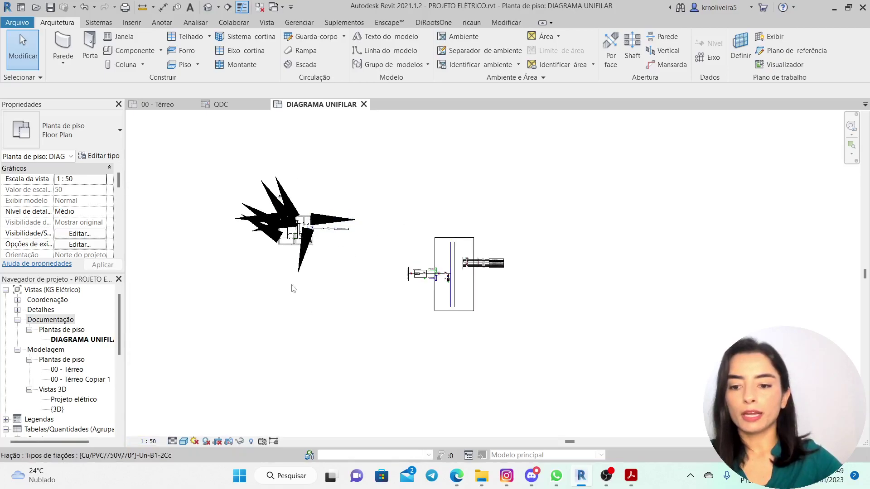
pyautogui.scroll(1, 222, 435)
# - Show the view's crop region, fit it around the single-line diagram, and crop the floor plan out of the view
pyautogui.click(230, 442)
pyautogui.scroll(3, 395, 242)
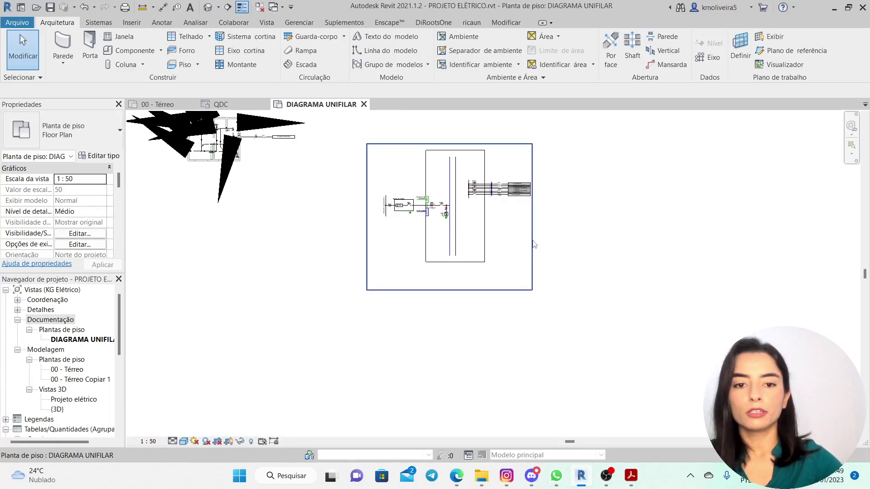
pyautogui.scroll(-4, 434, 325)
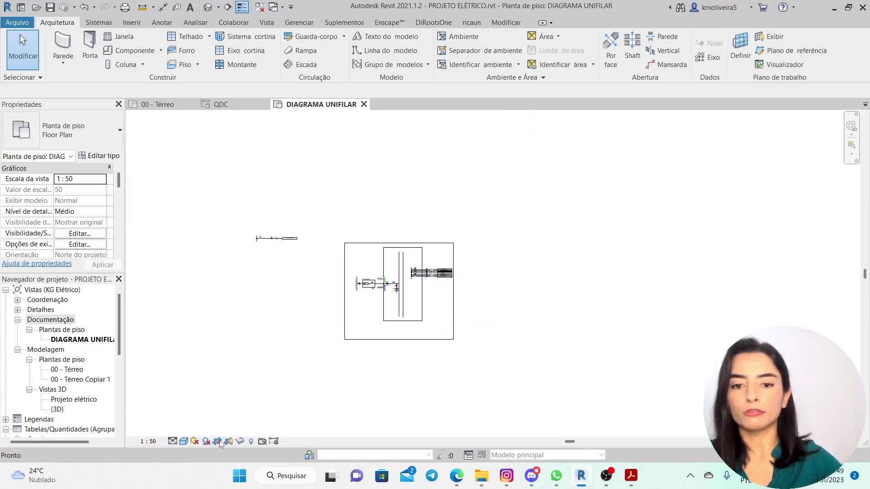
# - Move the stray circuit 5 TOMADA BANHEIRO tag into the crop region, just below the stacked circuit tags
pyautogui.scroll(4, 263, 252)
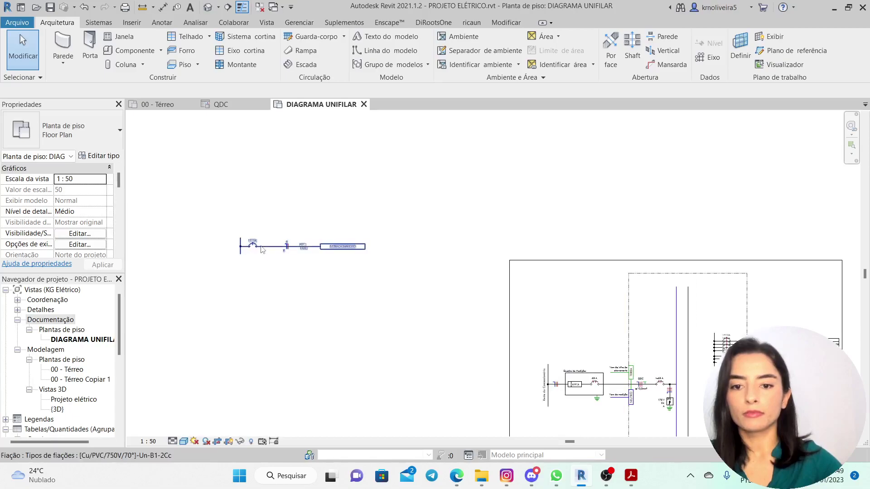
pyautogui.scroll(2, 278, 246)
pyautogui.scroll(-4, 199, 213)
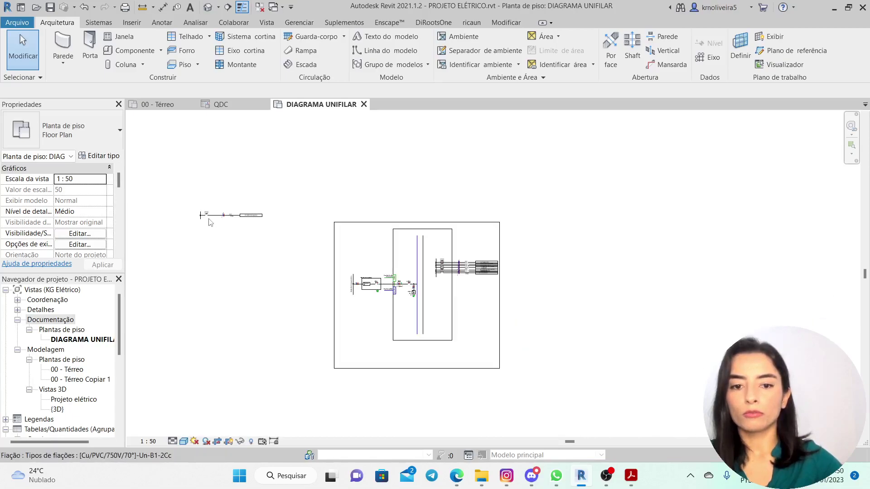
pyautogui.click(221, 216)
pyautogui.moveTo(463, 286); pyautogui.dragTo(463, 287)
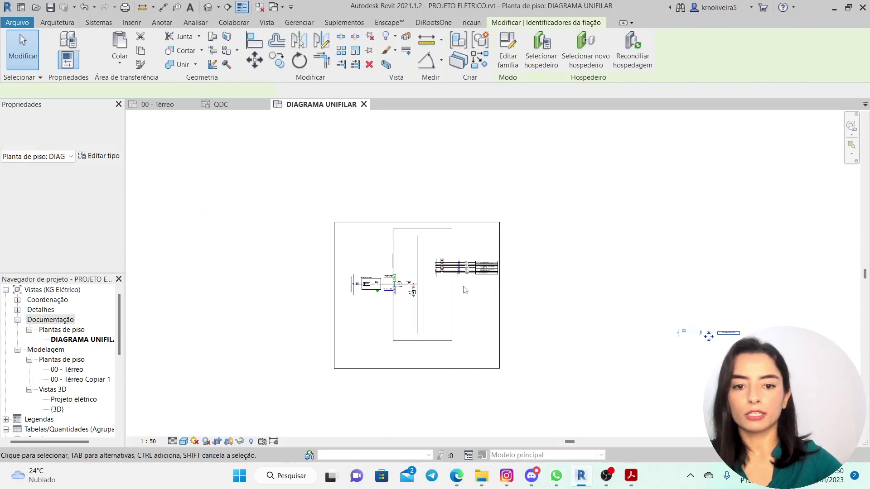
pyautogui.scroll(4, 680, 334)
pyautogui.press('Escape')
pyautogui.click(678, 334)
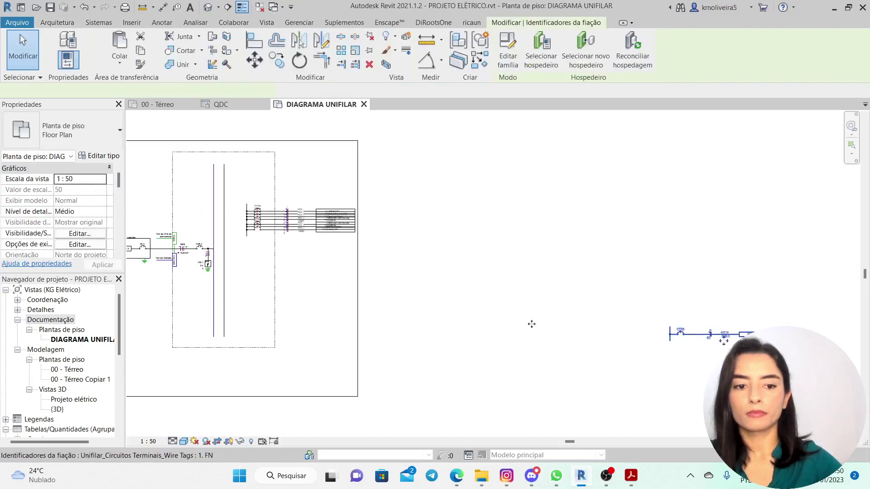
pyautogui.moveTo(270, 258); pyautogui.dragTo(271, 258)
pyautogui.press('Escape')
pyautogui.scroll(4, 471, 245)
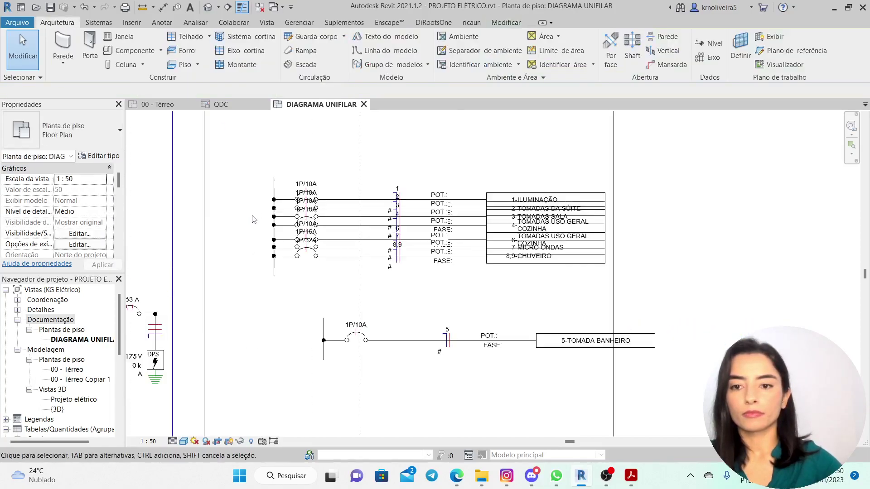
pyautogui.scroll(-6, 470, 240)
pyautogui.scroll(4, 409, 204)
pyautogui.scroll(-2, 408, 204)
pyautogui.scroll(3, 409, 200)
pyautogui.scroll(3, 394, 193)
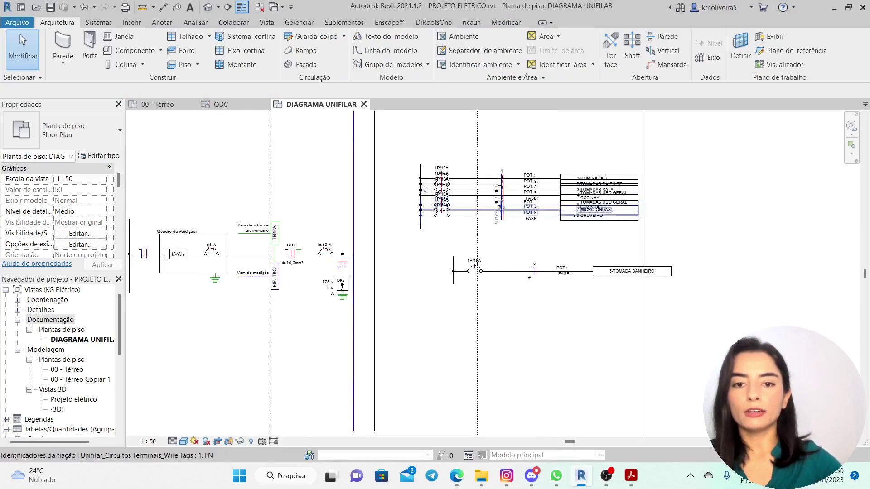
# - Pull the circuit 1 ILUMINAÇÃO tag out of the stack so its node sits near the diagram's second vertical line
pyautogui.scroll(-3, 423, 163)
pyautogui.scroll(3, 399, 163)
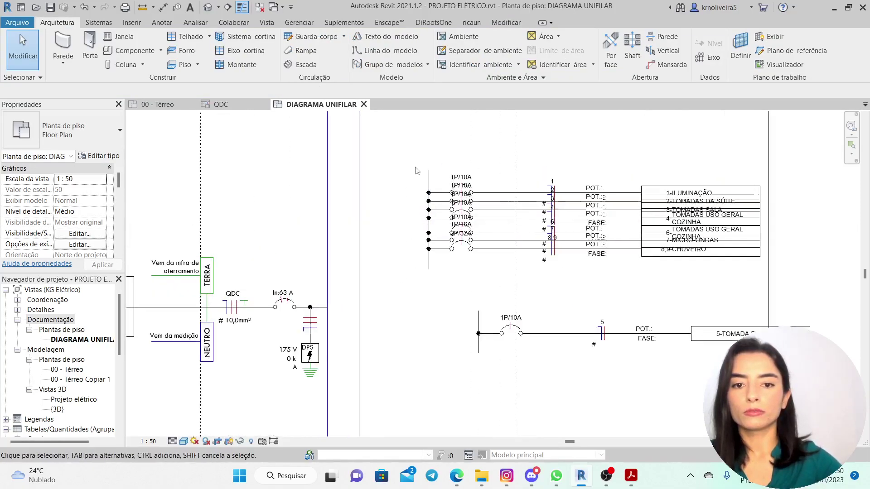
pyautogui.click(382, 160)
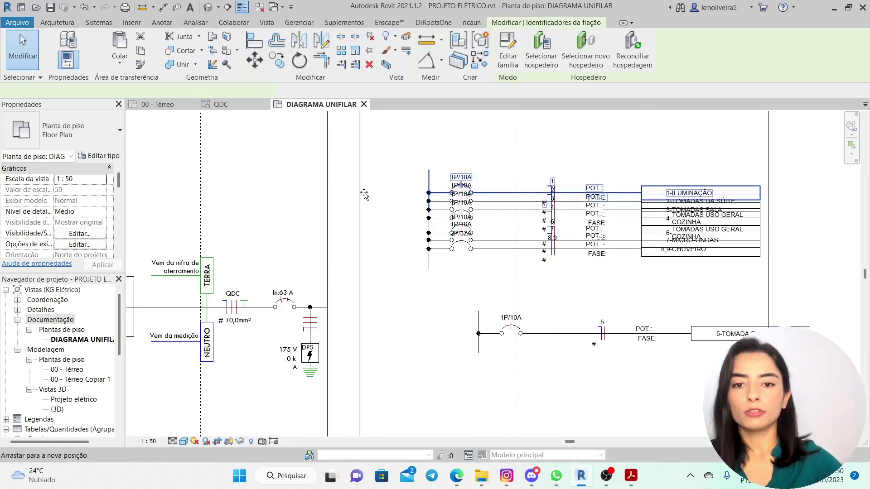
pyautogui.moveTo(360, 193); pyautogui.dragTo(359, 194)
pyautogui.scroll(4, 358, 195)
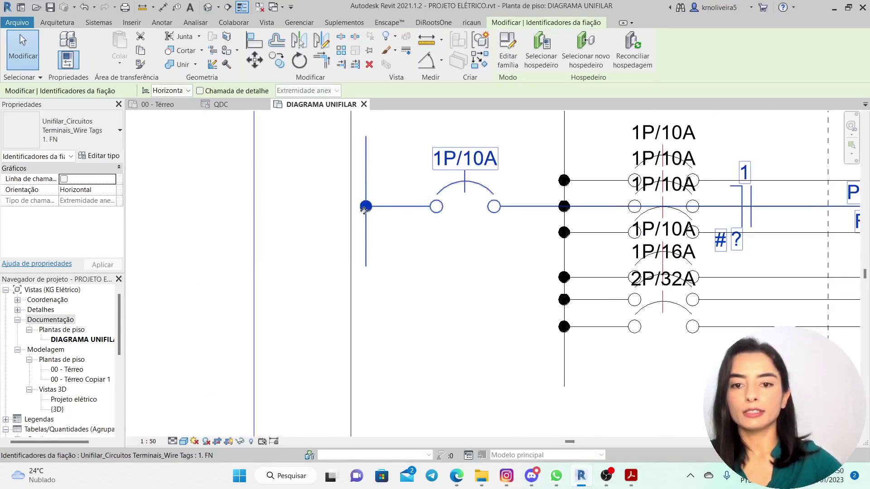
pyautogui.scroll(-6, 352, 203)
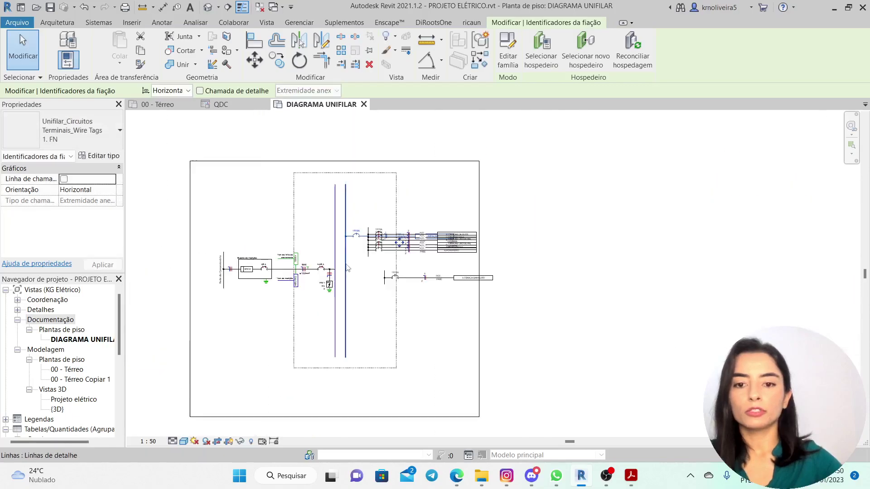
# - Delete the second vertical line, the one nearer the circuit tags, from the diagram frame
pyautogui.click(346, 271)
pyautogui.scroll(3, 347, 264)
pyautogui.press('Delete')
pyautogui.scroll(-3, 353, 253)
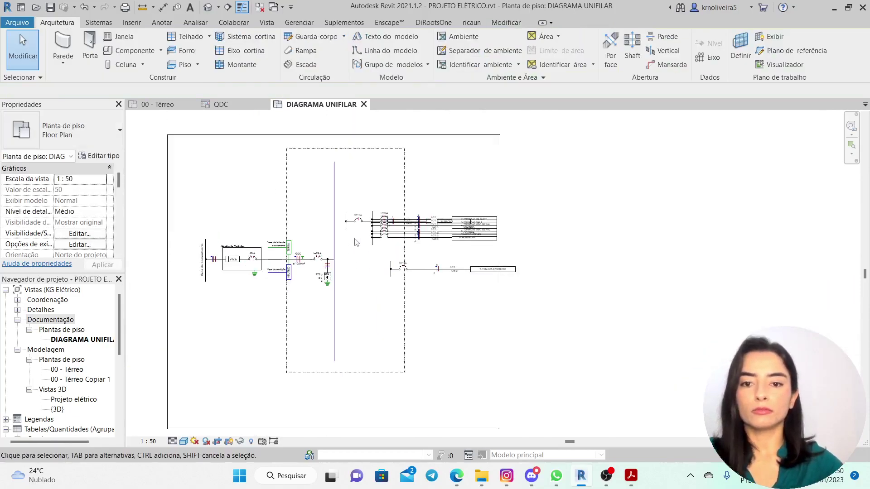
# - Move the circuit 2 TOMADAS DA SUÍTE tag out of the stack and align it directly below circuit 1
pyautogui.scroll(2, 358, 247)
pyautogui.scroll(2, 359, 251)
pyautogui.click(310, 257)
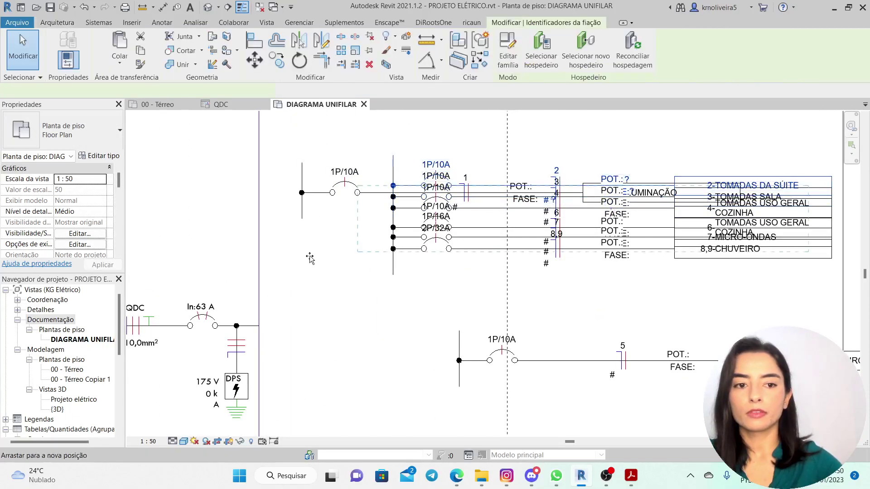
pyautogui.moveTo(309, 255); pyautogui.dragTo(310, 256)
pyautogui.scroll(2, 308, 258)
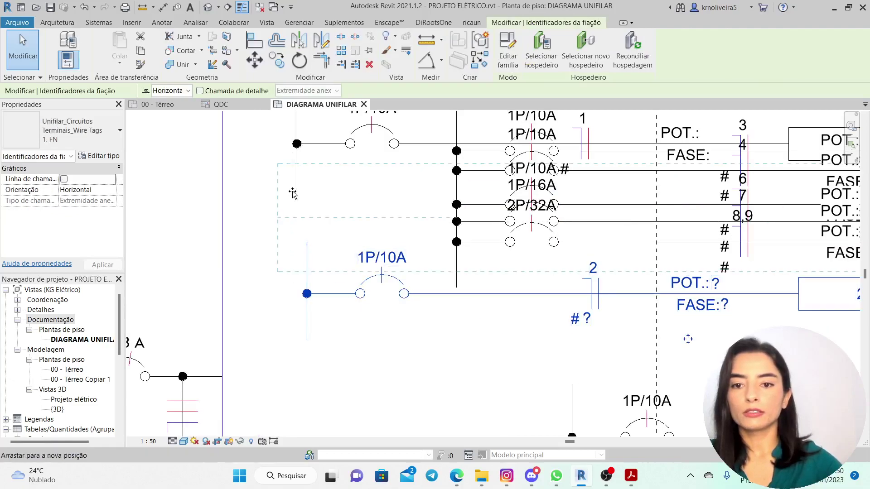
pyautogui.moveTo(297, 191); pyautogui.dragTo(298, 192)
pyautogui.scroll(-2, 280, 264)
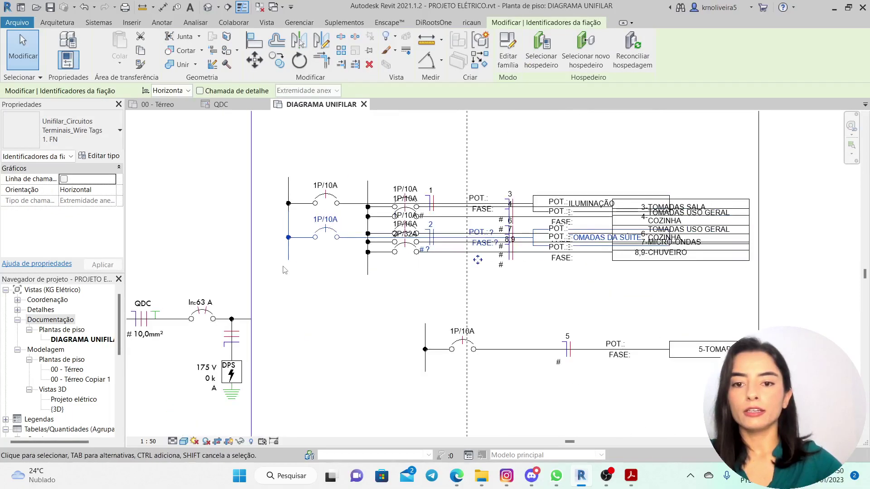
# - Align the circuit 3 TOMADAS SALA tag below circuit 2 and nudge it up to close the gap
pyautogui.click(318, 288)
pyautogui.scroll(1, 369, 186)
pyautogui.moveTo(367, 186); pyautogui.dragTo(263, 290)
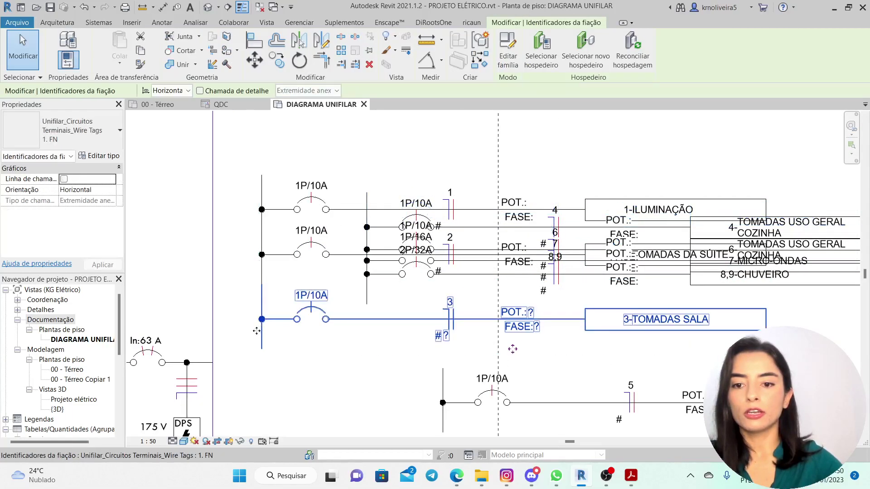
pyautogui.press('Up')
pyautogui.press('Up')
pyautogui.press('Up')
pyautogui.press('Up')
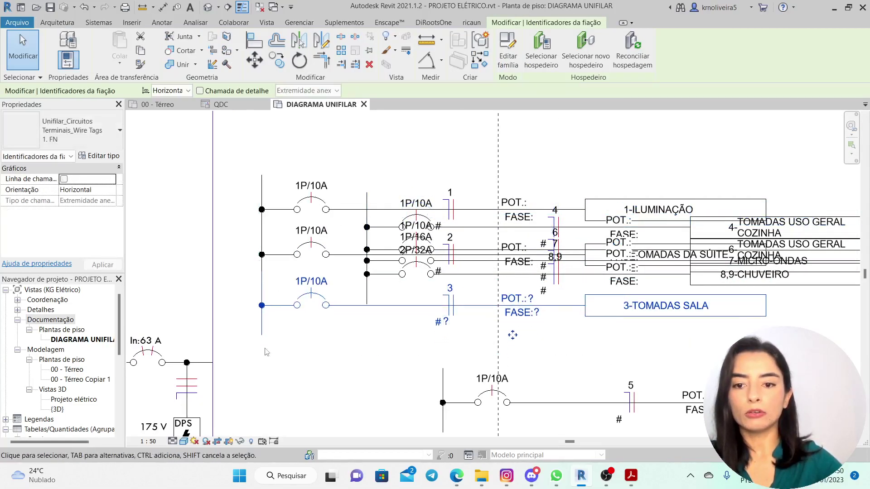
# - Place the circuit 4 TOMADAS USO GERAL COZINHA tag in line below circuit 3 and nudge it up to even the spacing
pyautogui.click(302, 348)
pyautogui.scroll(-2, 401, 171)
pyautogui.scroll(2, 409, 192)
pyautogui.moveTo(361, 184); pyautogui.dragTo(257, 328)
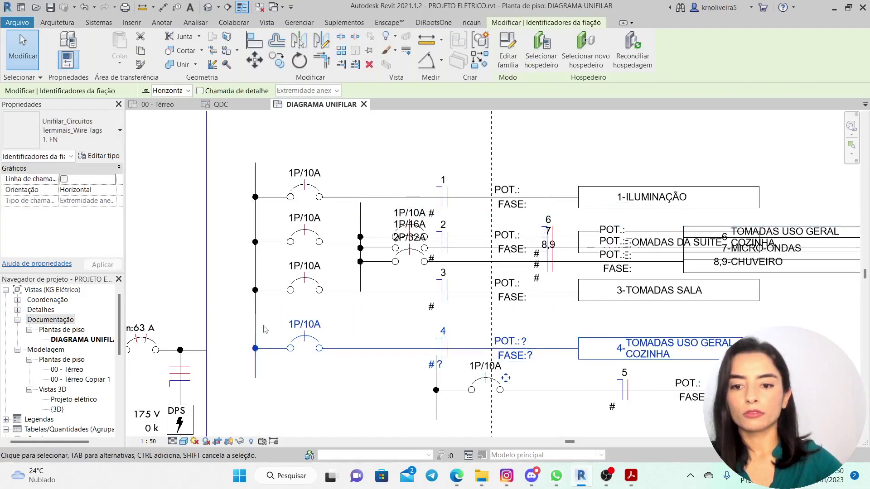
pyautogui.press('Up')
pyautogui.press('Up')
pyautogui.press('Up')
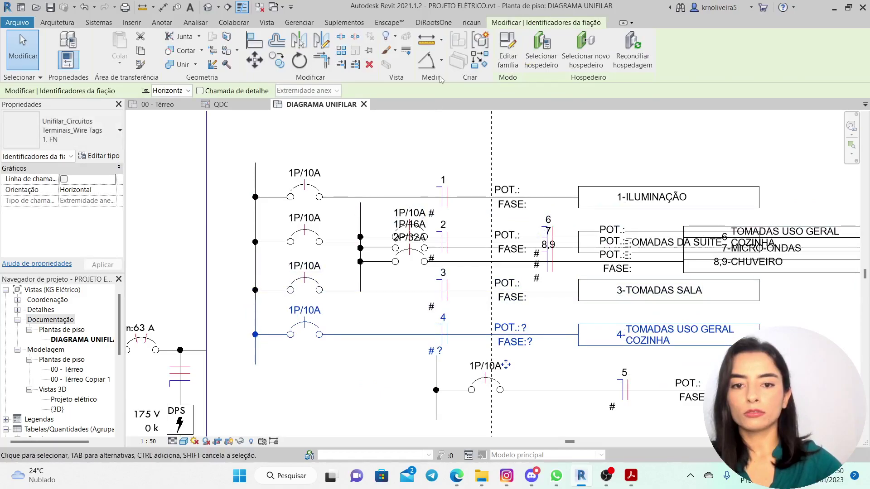
# - Move the circuit 5 TOMADA BANHEIRO tag into the aligned column, evenly spaced below circuit 4
pyautogui.scroll(-3, 400, 162)
pyautogui.scroll(2, 392, 267)
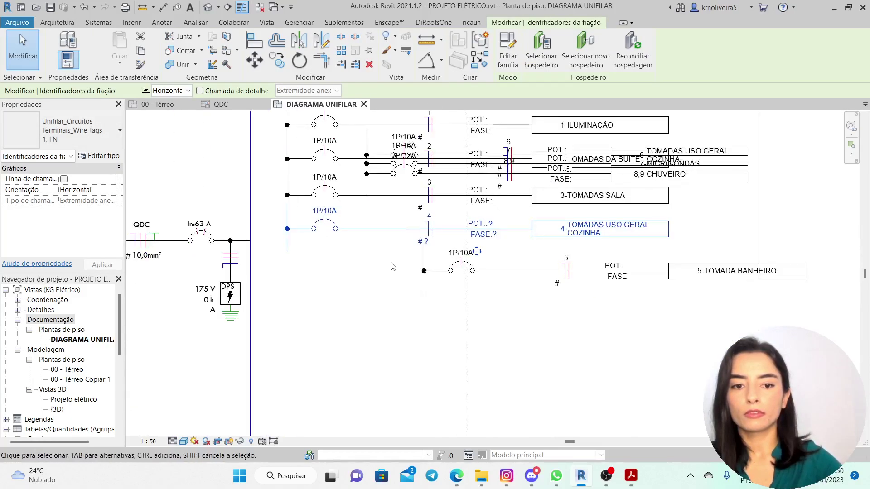
pyautogui.moveTo(422, 272); pyautogui.dragTo(291, 262)
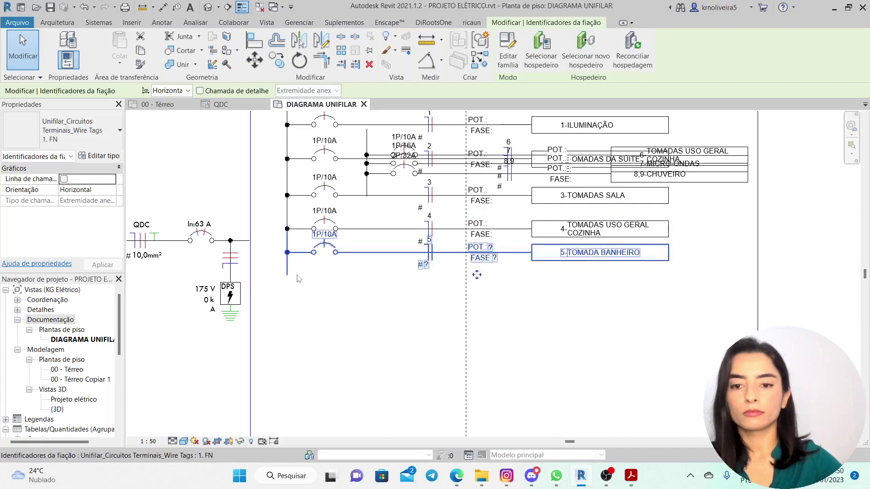
pyautogui.click(314, 335)
pyautogui.scroll(-2, 320, 322)
pyautogui.scroll(2, 324, 324)
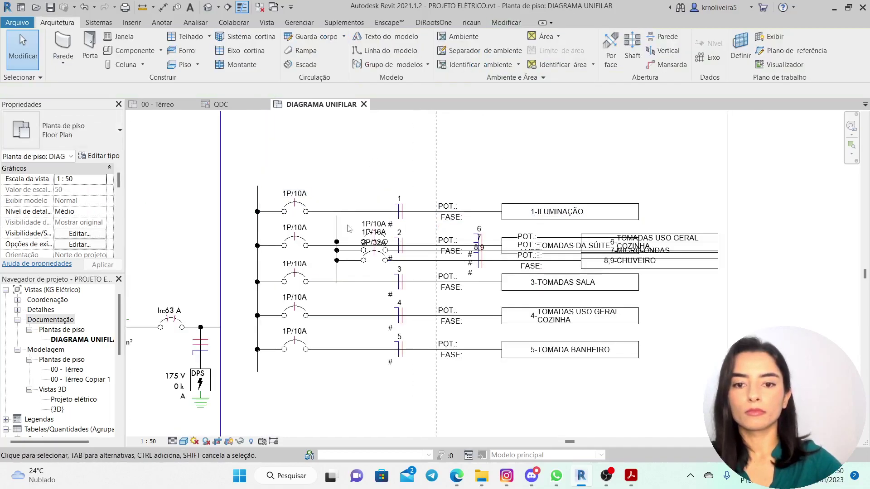
# - Separate the remaining stacked tags for circuits 7, 6 and 8,9 by moving each into the free space below circuit 5
pyautogui.click(320, 336)
pyautogui.moveTo(315, 361); pyautogui.dragTo(315, 361)
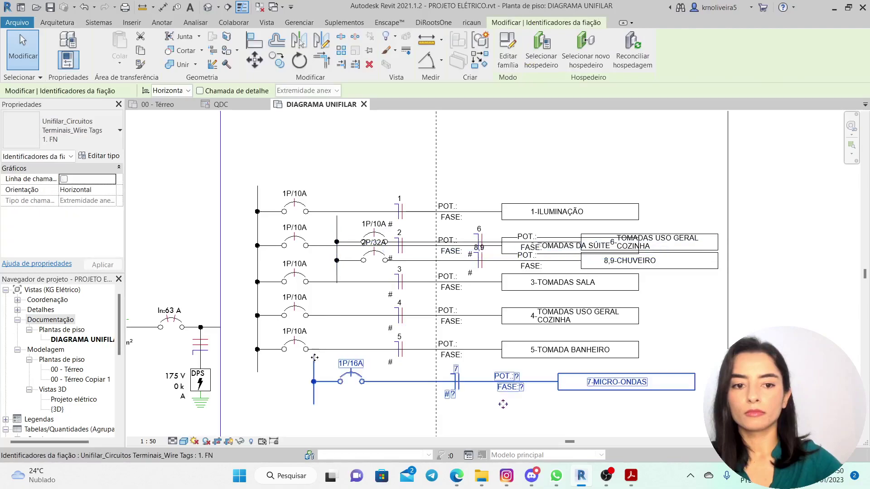
pyautogui.scroll(-2, 328, 220)
pyautogui.scroll(2, 331, 249)
pyautogui.moveTo(337, 201); pyautogui.dragTo(320, 390)
pyautogui.scroll(-2, 320, 389)
pyautogui.scroll(2, 357, 226)
pyautogui.click(347, 209)
pyautogui.moveTo(347, 209); pyautogui.dragTo(363, 394)
pyautogui.scroll(2, 316, 384)
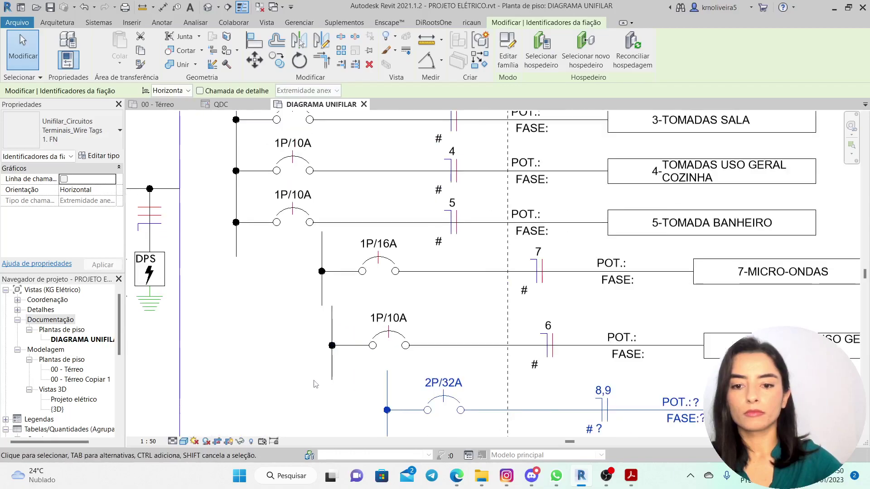
# - Align the circuit 6 TOMADAS USO GERAL COZINHA tag below circuit 5 and nudge it down to even the spacing
pyautogui.click(334, 349)
pyautogui.moveTo(335, 348); pyautogui.dragTo(238, 265)
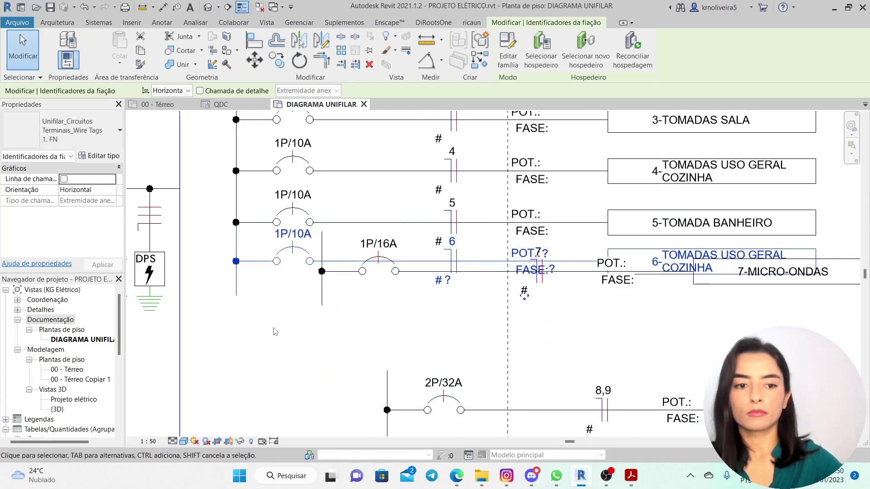
pyautogui.press('Down')
pyautogui.press('Down')
pyautogui.press('Down')
pyautogui.press('Escape')
pyautogui.scroll(-2, 330, 247)
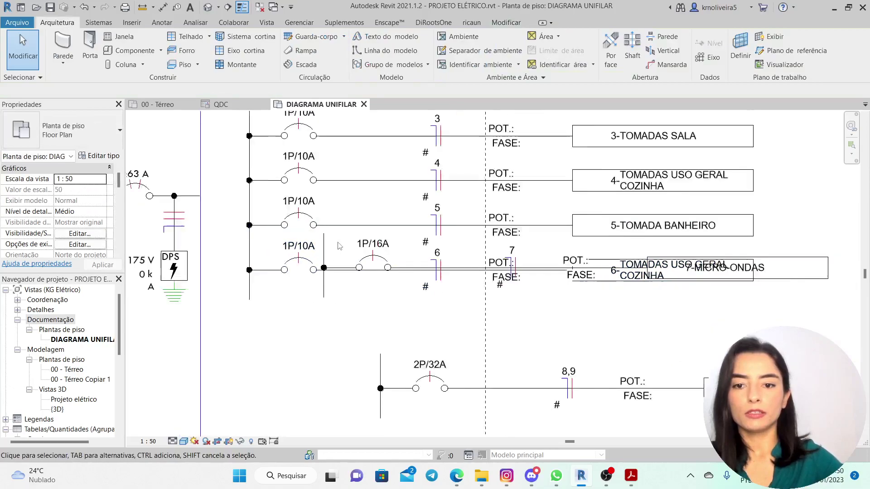
# - Align the circuit 7 MICRO-ONDAS and circuit 8,9 CHUVEIRO tags below circuit 6 to complete the column
pyautogui.moveTo(330, 250); pyautogui.dragTo(262, 296)
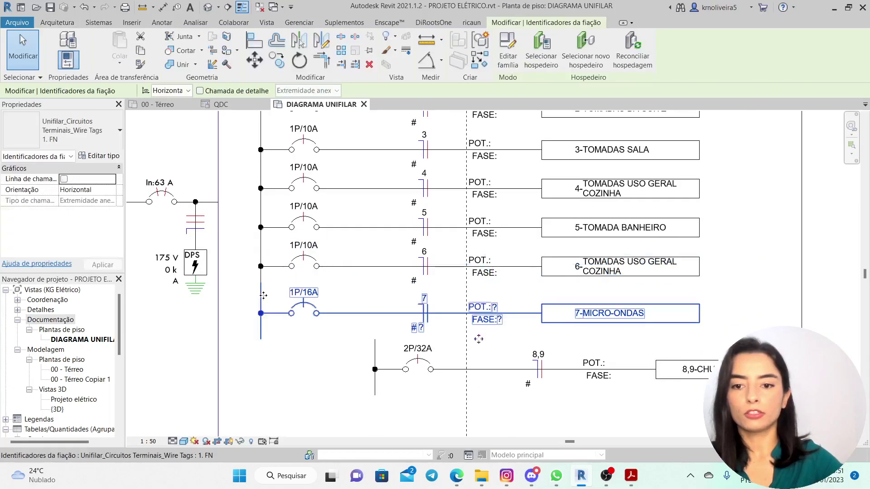
pyautogui.click(286, 374)
pyautogui.scroll(-4, 292, 382)
pyautogui.moveTo(317, 414); pyautogui.dragTo(355, 359, button='middle')
pyautogui.scroll(3, 355, 359)
pyautogui.moveTo(390, 303); pyautogui.dragTo(291, 284)
pyautogui.click(324, 359)
pyautogui.moveTo(345, 277); pyautogui.dragTo(345, 282)
pyautogui.click(347, 331)
pyautogui.scroll(-3, 349, 338)
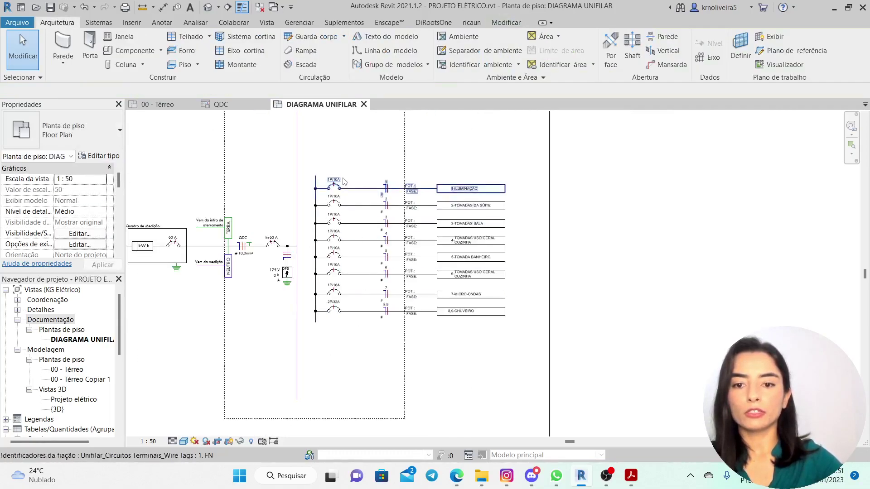
# - Select the tags of circuits 1 to 7 and change their type to Unifilar_Circuitos Terminais_Wire Tags 2. FNT
pyautogui.scroll(2, 339, 278)
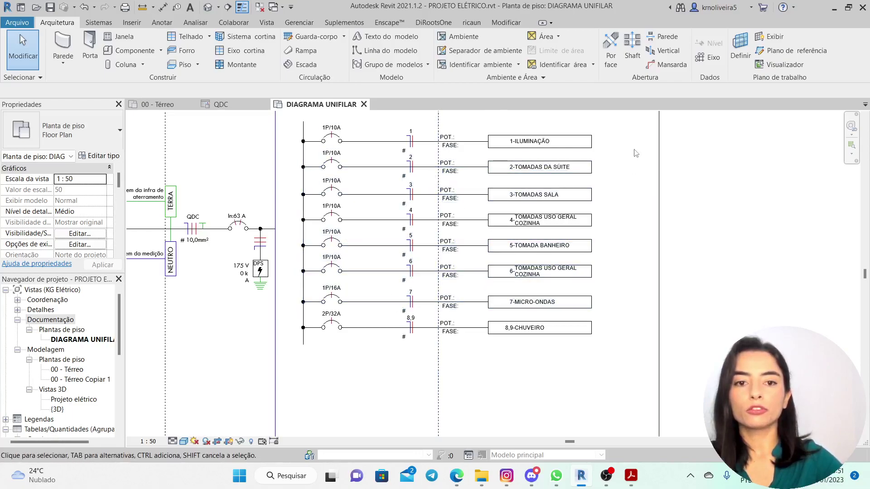
pyautogui.moveTo(610, 130); pyautogui.dragTo(500, 302)
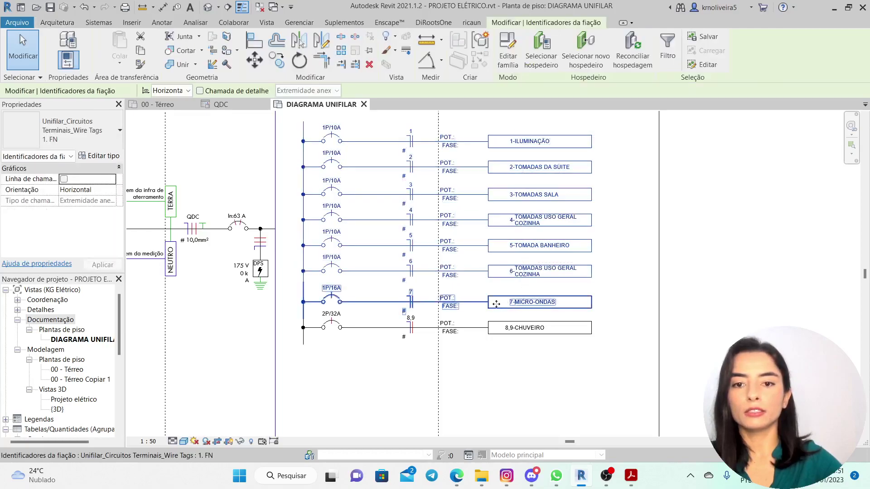
pyautogui.click(102, 138)
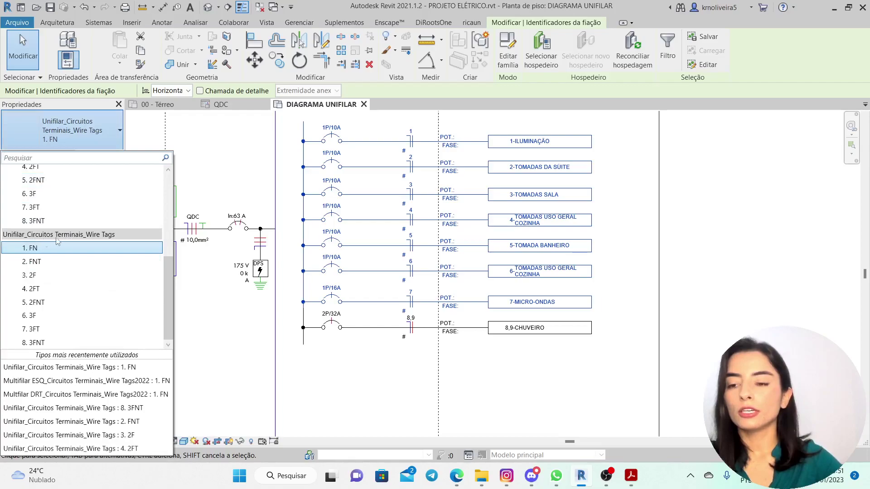
pyautogui.scroll(4, 51, 240)
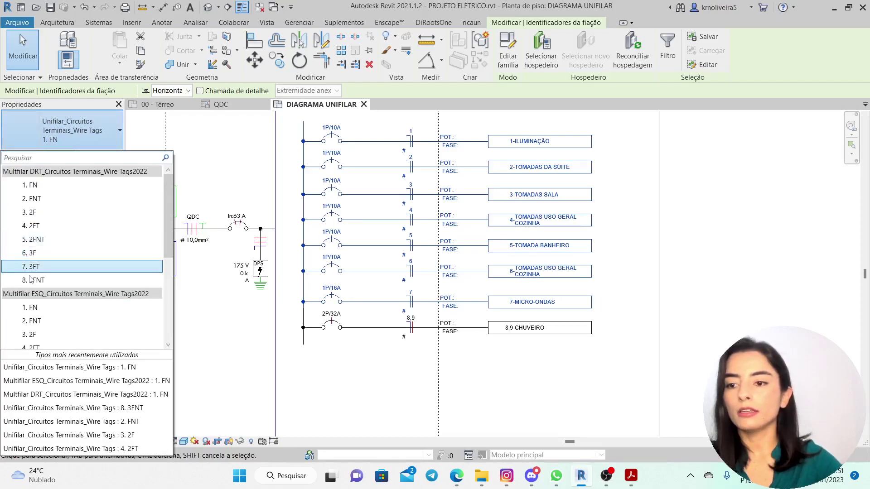
pyautogui.scroll(-4, 50, 240)
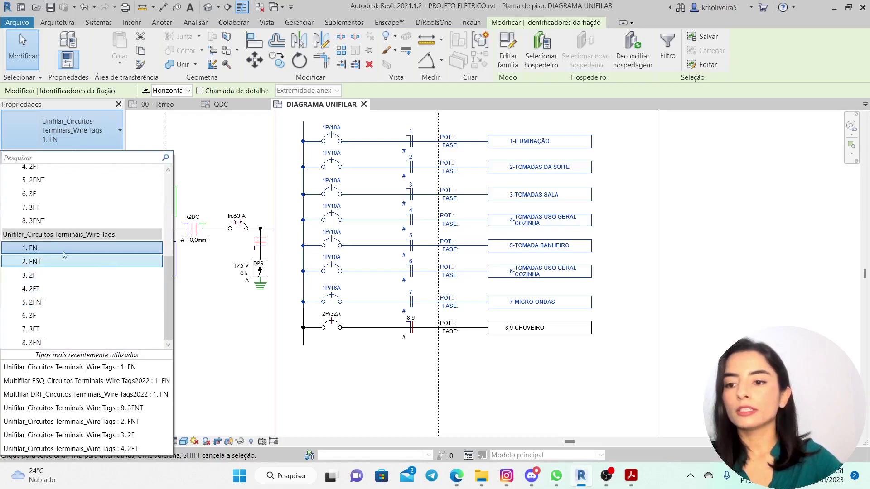
pyautogui.click(36, 263)
pyautogui.click(331, 361)
# - Change the circuit 8,9 CHUVEIRO tag's type to Unifilar_Circuitos Terminais_Wire Tags 4. 2FT
pyautogui.click(459, 327)
pyautogui.click(94, 128)
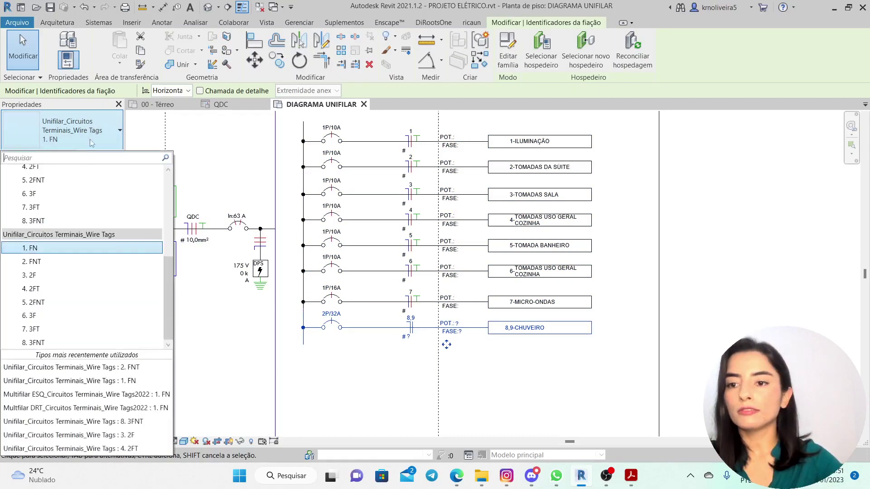
pyautogui.click(47, 290)
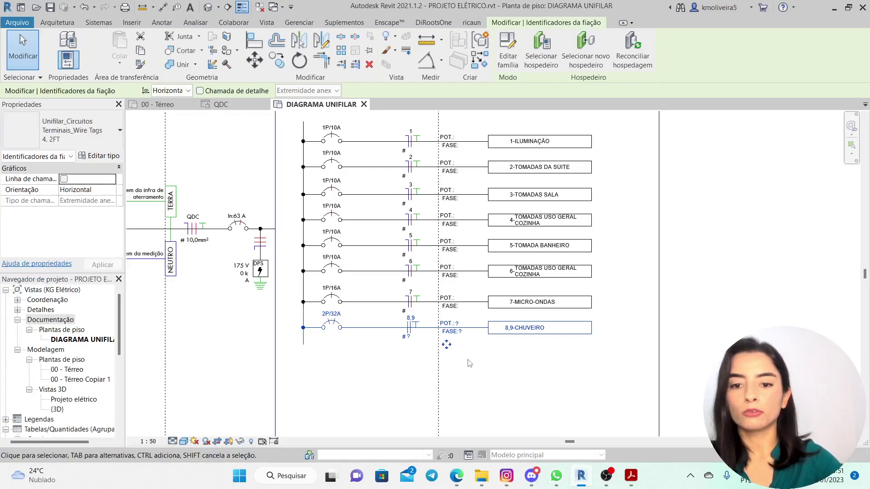
pyautogui.click(396, 309)
pyautogui.scroll(-1, 369, 203)
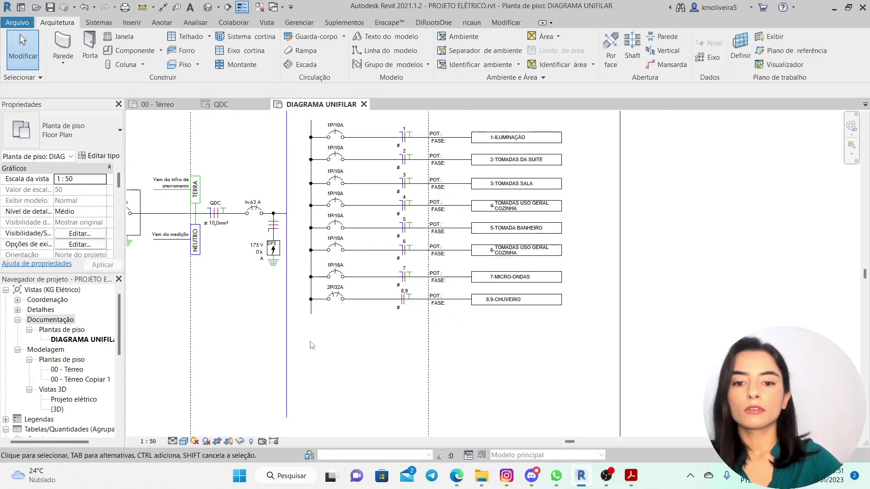
pyautogui.scroll(2, 310, 343)
pyautogui.scroll(-4, 330, 349)
pyautogui.scroll(3, 379, 199)
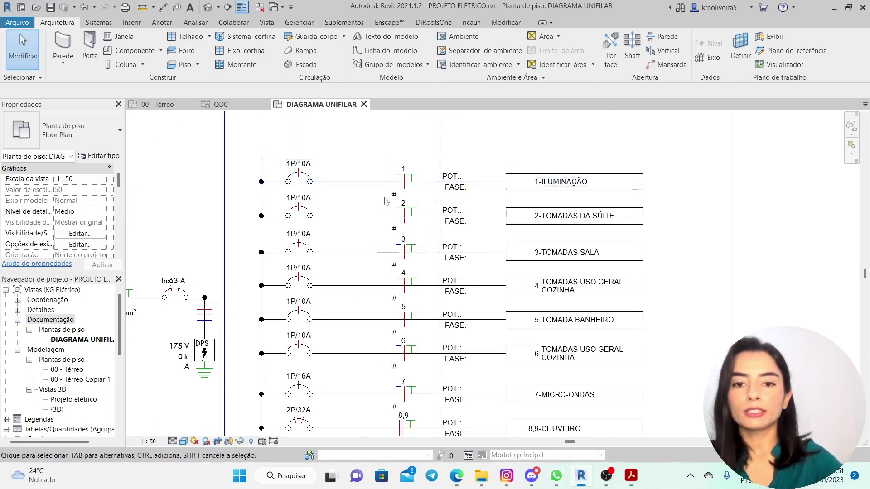
# - Shorten the remaining long vertical line at both ends to about 5.70, matching the height of the circuit column
pyautogui.scroll(-3, 385, 158)
pyautogui.scroll(-3, 267, 292)
pyautogui.scroll(2, 291, 175)
pyautogui.click(293, 175)
pyautogui.scroll(4, 290, 147)
pyautogui.moveTo(295, 145); pyautogui.dragTo(300, 263)
pyautogui.scroll(-6, 305, 195)
pyautogui.scroll(4, 289, 384)
pyautogui.moveTo(309, 360); pyautogui.dragTo(311, 268)
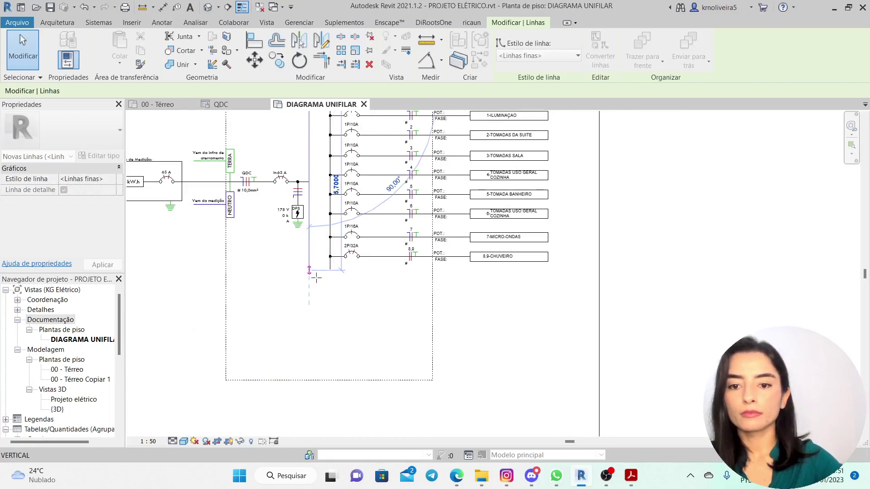
pyautogui.moveTo(314, 273); pyautogui.dragTo(314, 272)
pyautogui.click(358, 334)
pyautogui.scroll(-3, 357, 335)
pyautogui.scroll(2, 312, 176)
pyautogui.scroll(-2, 336, 246)
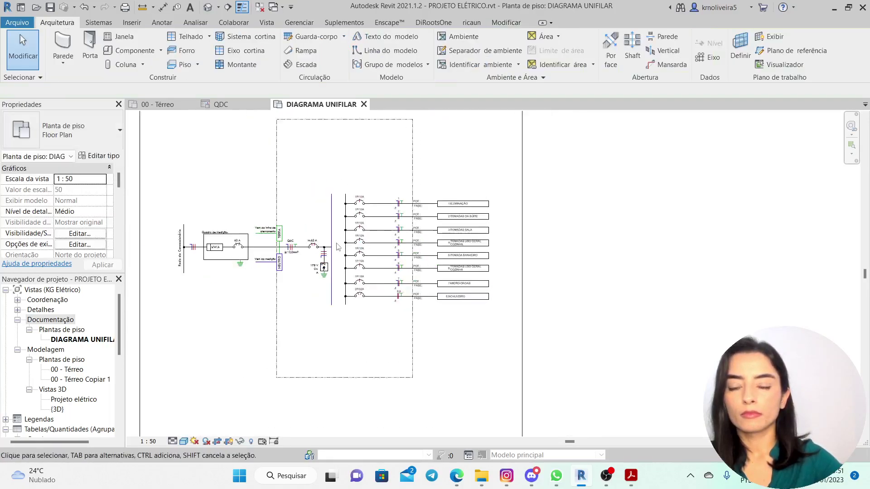
# - Move the dashed frame's top edge down and bottom edge up around the circuits, making it about 8.00 high
pyautogui.scroll(-2, 337, 240)
pyautogui.click(333, 160)
pyautogui.press('Down')
pyautogui.press('Down')
pyautogui.press('Down')
pyautogui.press('Down')
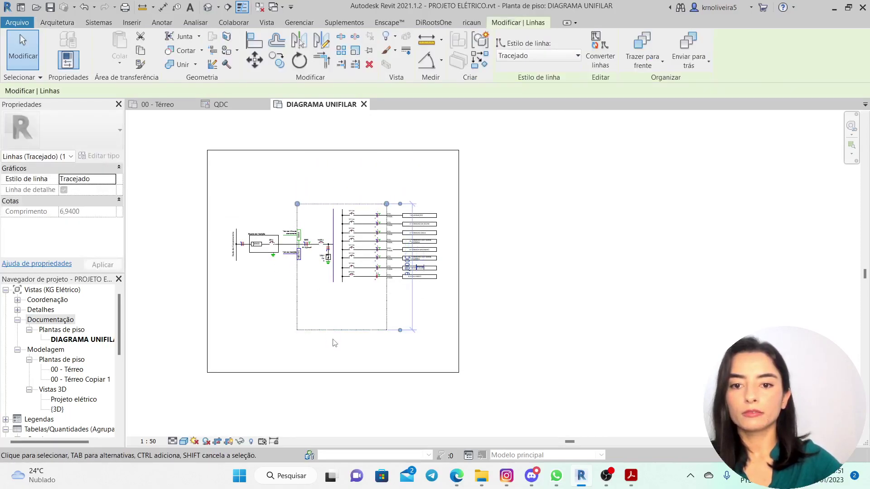
pyautogui.click(341, 329)
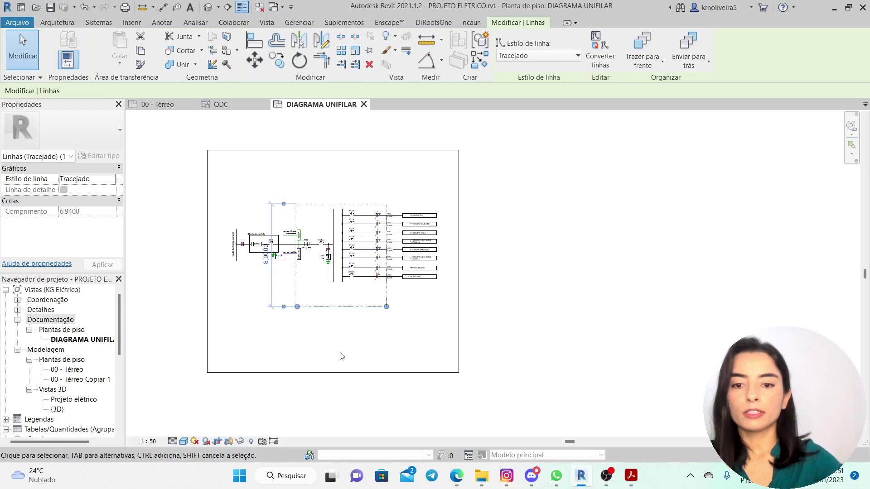
pyautogui.click(358, 326)
pyautogui.scroll(3, 329, 311)
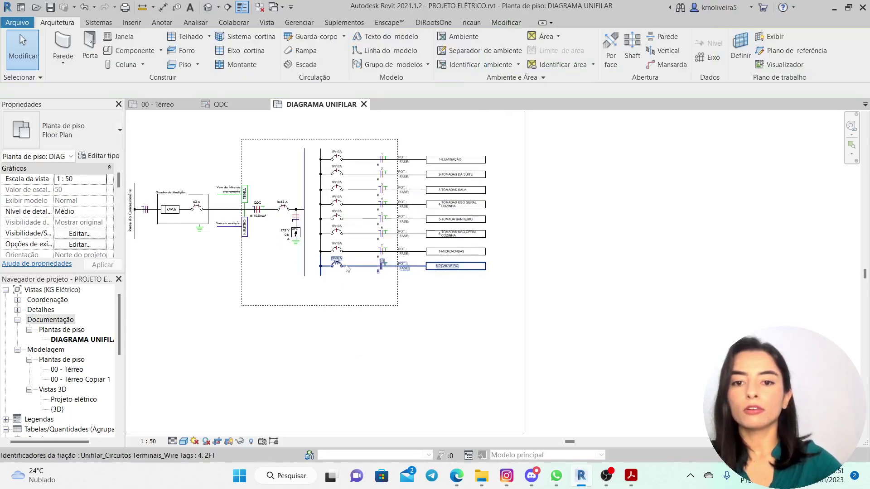
pyautogui.scroll(2, 385, 134)
pyautogui.click(405, 155)
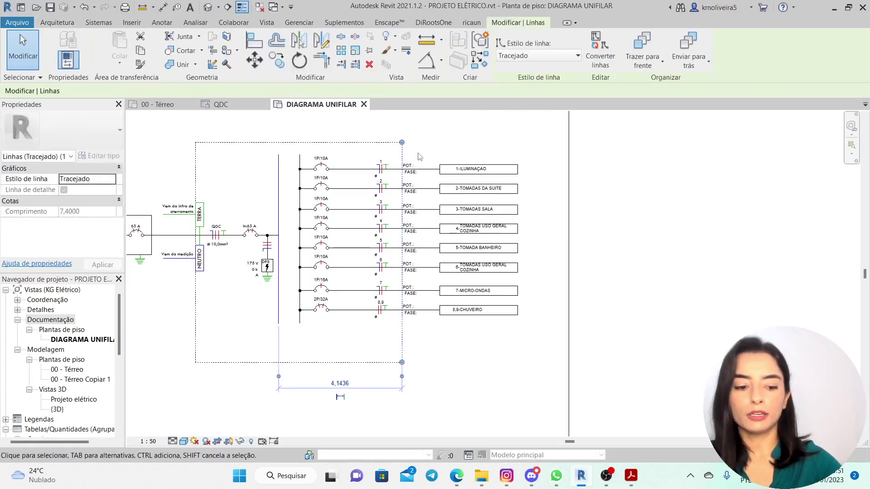
pyautogui.click(421, 155)
pyautogui.scroll(-1, 346, 190)
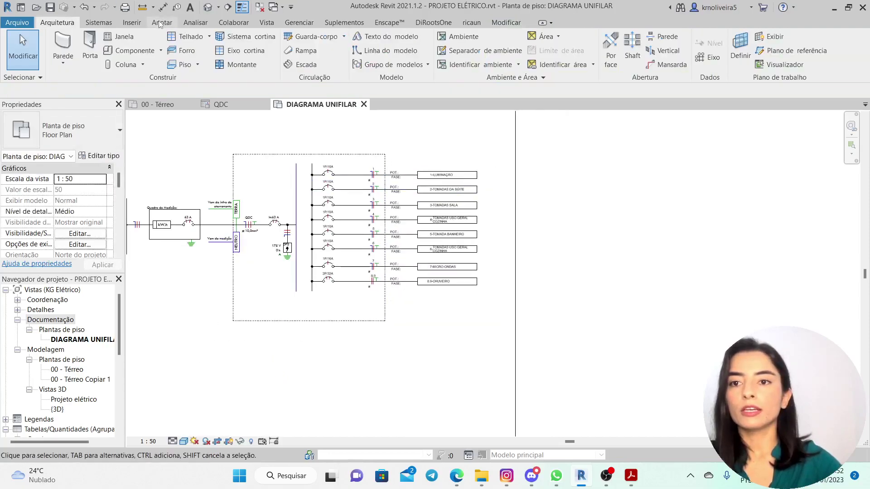
pyautogui.scroll(-3, 621, 56)
# - Place one Unifilares_Circuitos Reserva : Circuito Terminal symbol on the black vertical line just below the 8,9-CHUVEIRO circuit, undoing the extra copy
pyautogui.click(813, 50)
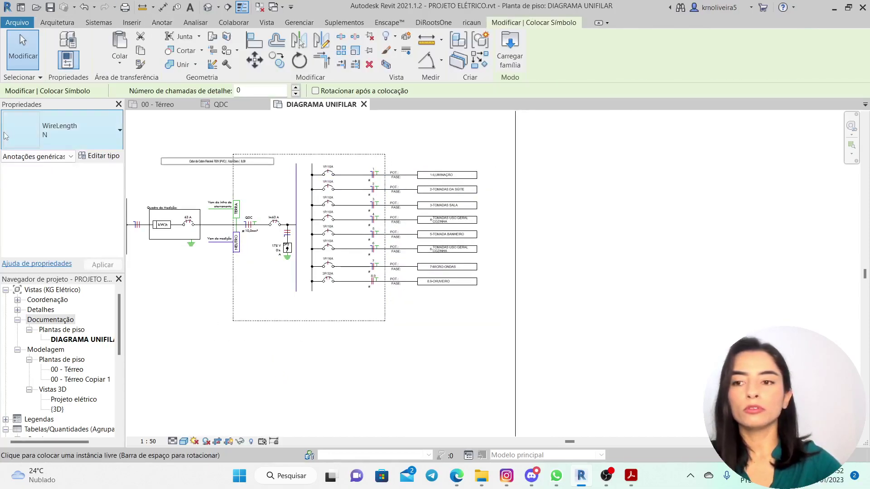
pyautogui.click(77, 127)
pyautogui.write('RES')
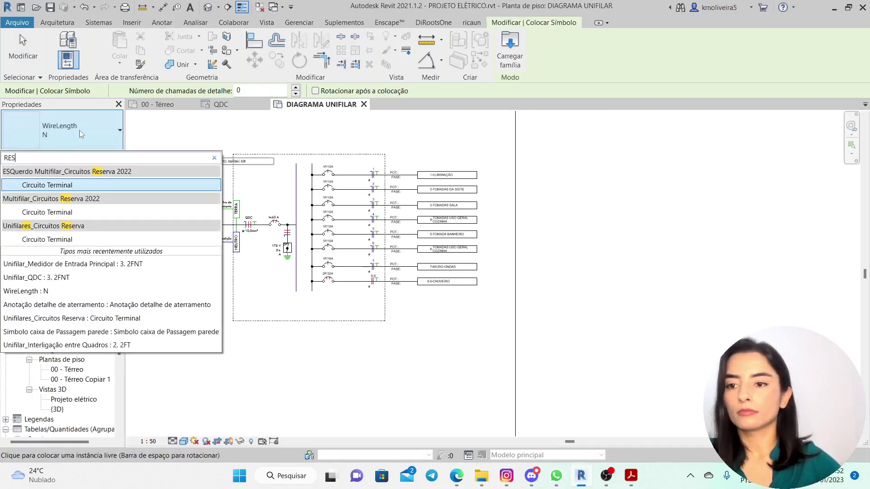
pyautogui.click(48, 239)
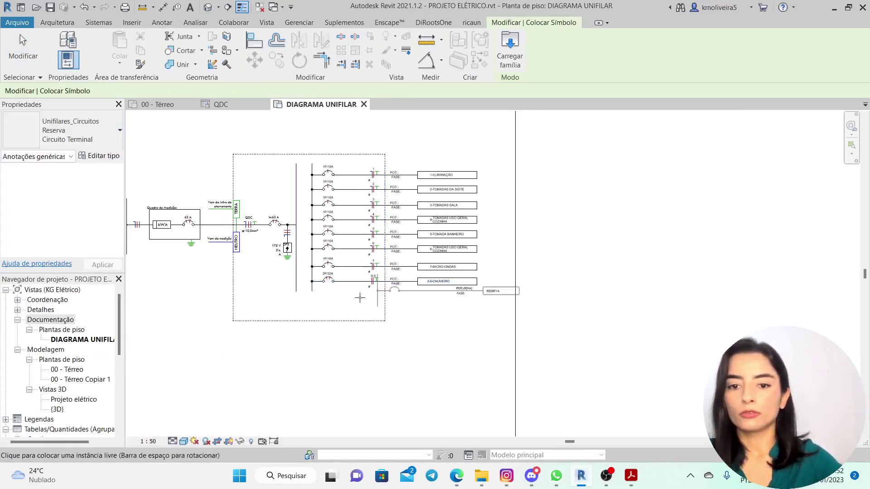
pyautogui.scroll(3, 363, 296)
pyautogui.click(263, 281)
pyautogui.click(264, 322)
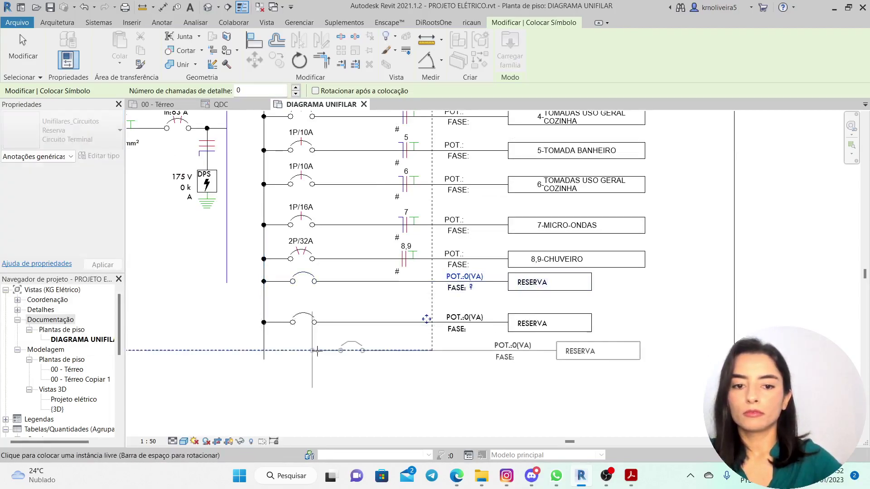
pyautogui.hotkey('ctrl', 'z')
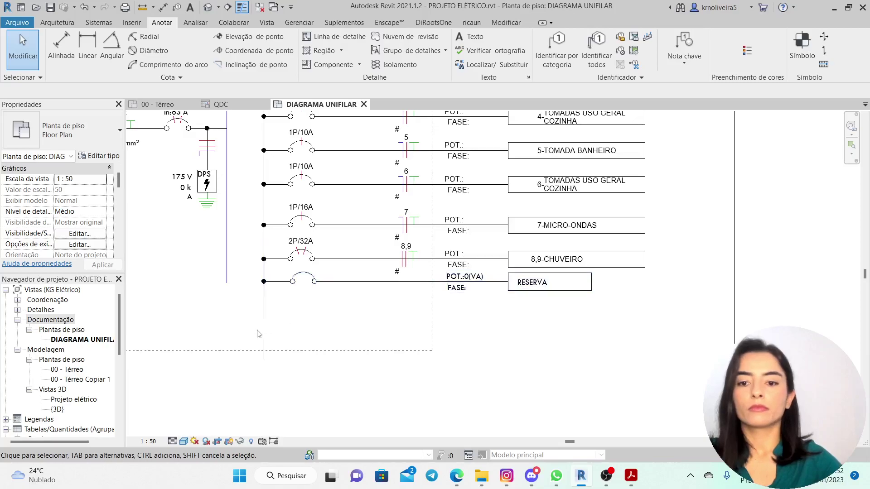
pyautogui.scroll(2, 307, 295)
pyautogui.scroll(-3, 307, 283)
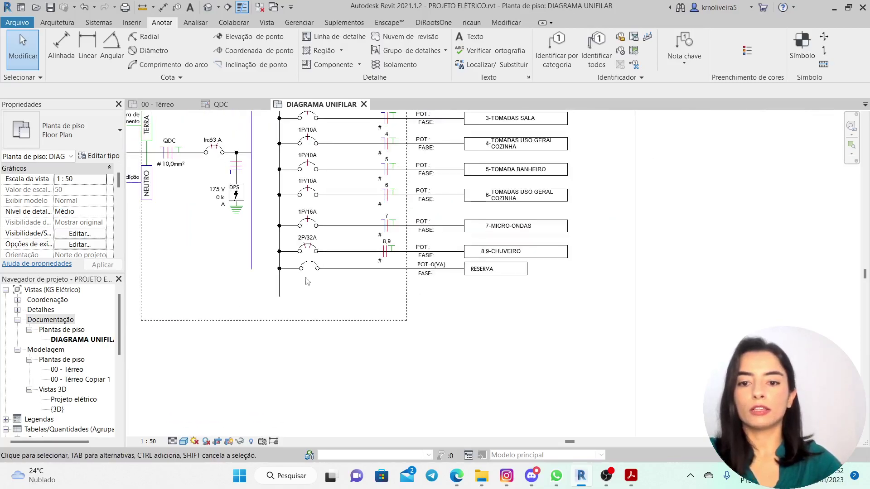
# - Copy the RESERVA circuit 0.50 straight down along the black vertical line to add a second spare circuit
pyautogui.click(303, 277)
pyautogui.scroll(2, 278, 276)
pyautogui.click(277, 60)
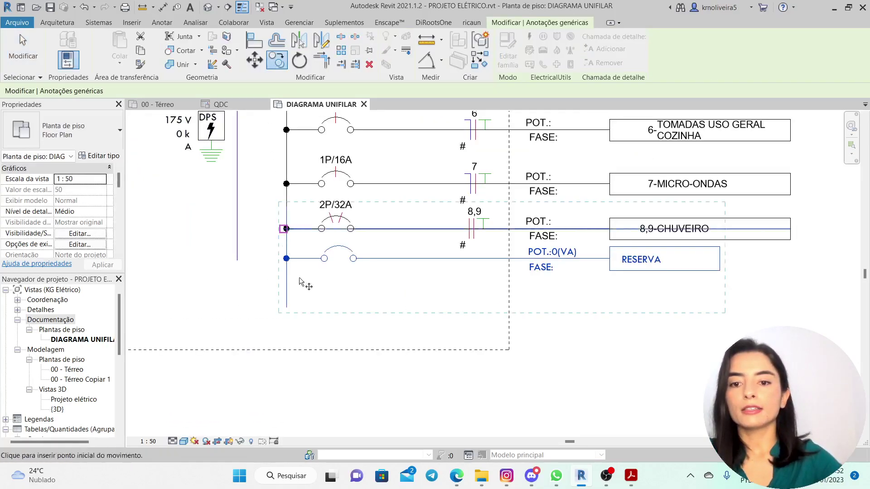
pyautogui.scroll(2, 302, 322)
pyautogui.click(281, 238)
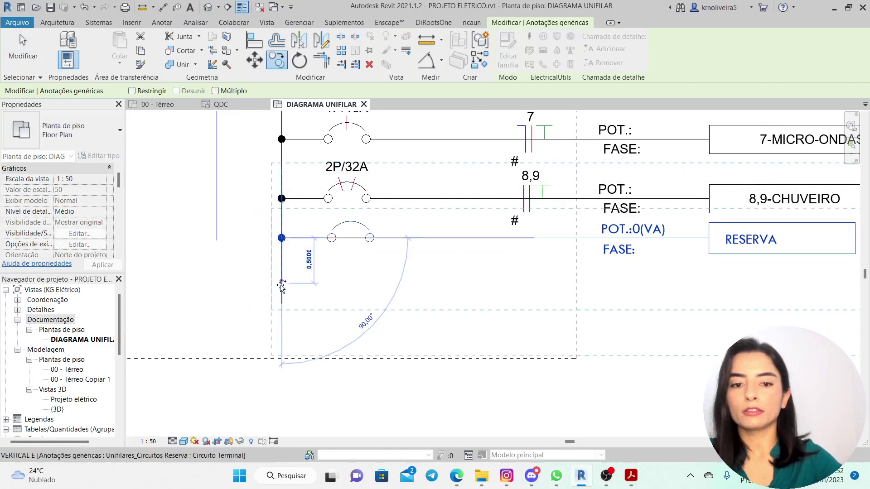
pyautogui.click(281, 283)
pyautogui.scroll(-2, 281, 285)
pyautogui.click(405, 305)
pyautogui.scroll(-2, 404, 302)
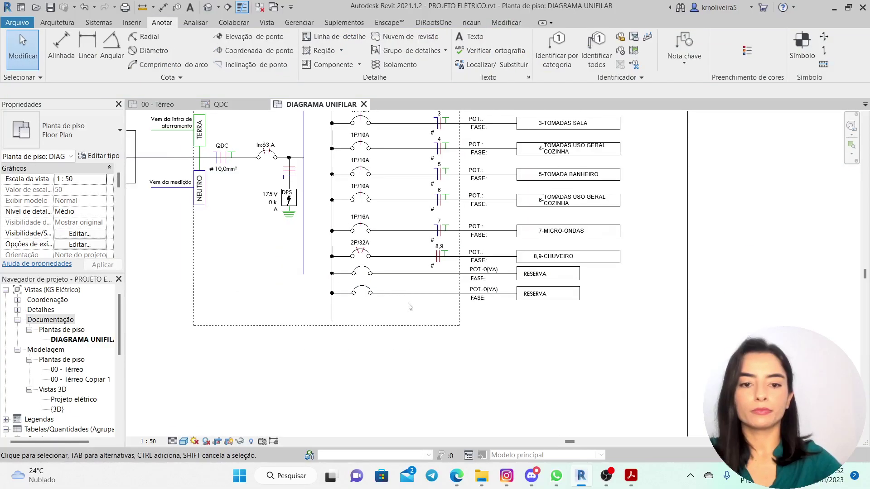
# - Select both RESERVA circuits and nudge them slightly down to even their spacing below the 8,9-CHUVEIRO circuit
pyautogui.scroll(1, 408, 303)
pyautogui.moveTo(402, 305); pyautogui.dragTo(388, 261)
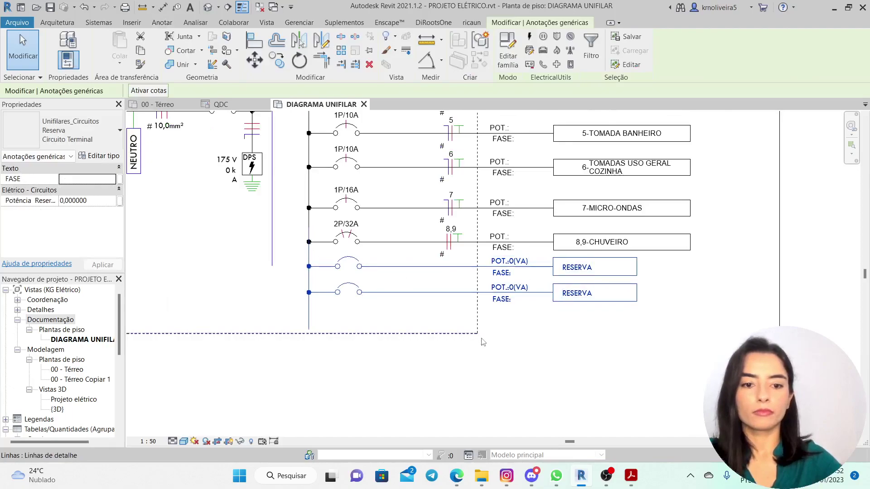
pyautogui.click(558, 336)
pyautogui.scroll(-2, 508, 338)
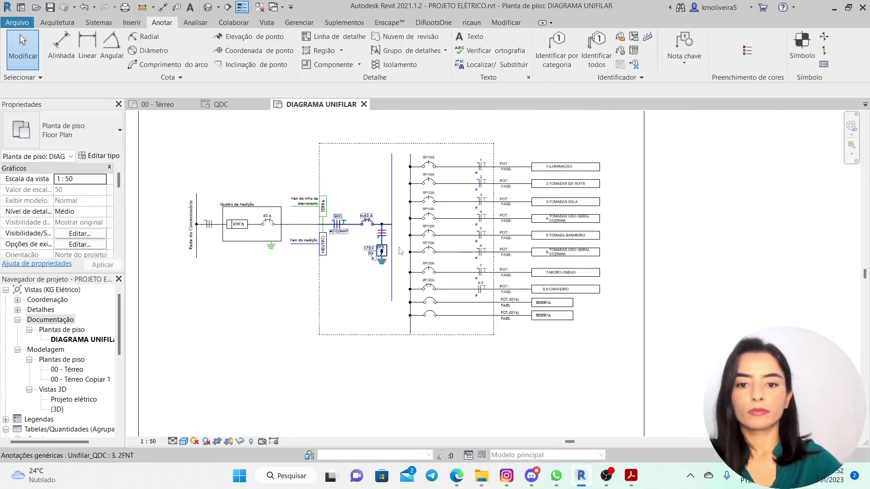
# - Extend the blue vertical line's lower end down past the RESERVA circuits to the dashed frame's lower edge
pyautogui.click(392, 301)
pyautogui.scroll(2, 393, 285)
pyautogui.moveTo(391, 314); pyautogui.dragTo(392, 371)
pyautogui.click(397, 410)
pyautogui.scroll(-4, 389, 403)
pyautogui.scroll(2, 411, 286)
pyautogui.scroll(-3, 344, 194)
pyautogui.scroll(1, 336, 296)
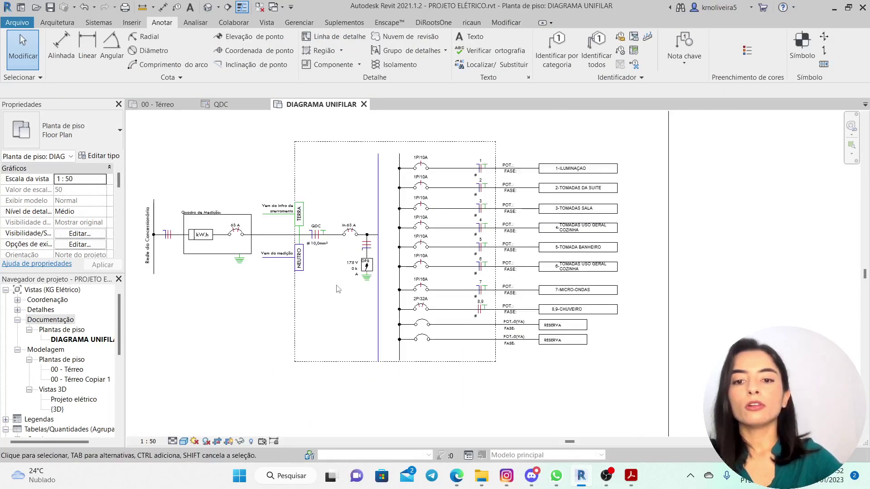
# - Shorten the blue vertical line's lower end slightly so it stops inside the frame, level with the black vertical line
pyautogui.scroll(2, 344, 335)
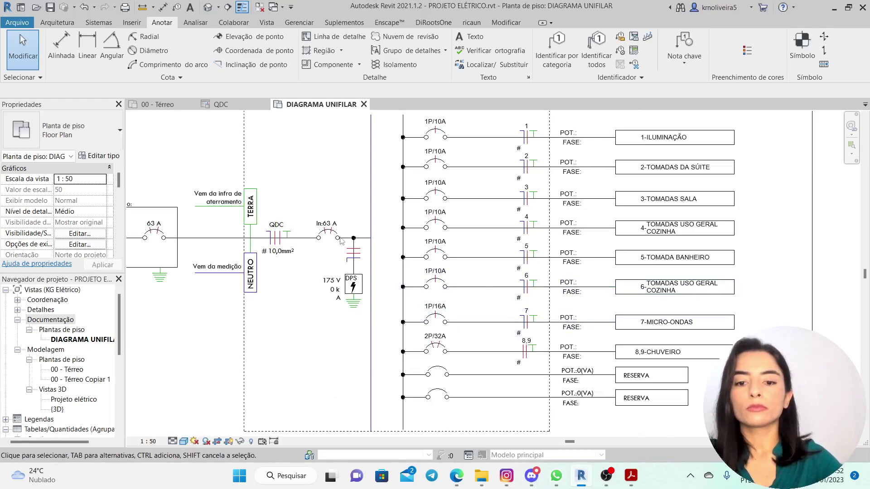
pyautogui.click(377, 377)
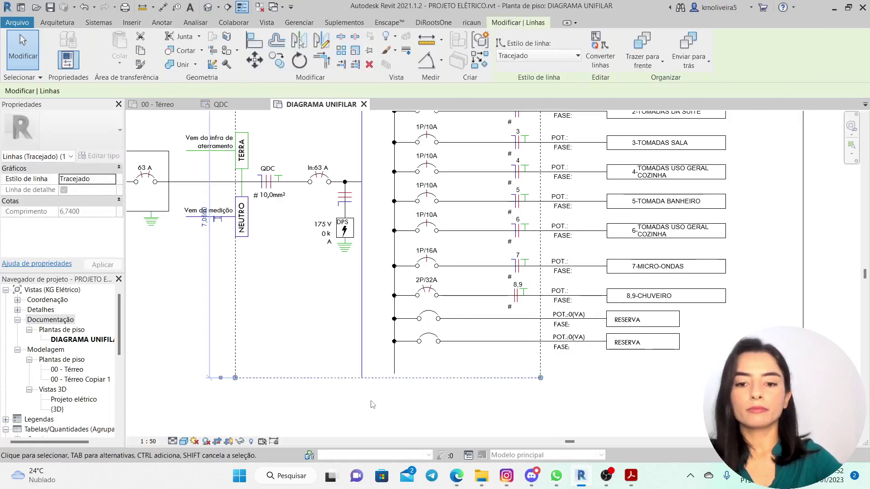
pyautogui.click(374, 407)
pyautogui.scroll(3, 349, 375)
pyautogui.scroll(4, 364, 379)
pyautogui.click(374, 377)
pyautogui.moveTo(373, 378)
pyautogui.mouseDown()
pyautogui.moveTo(373, 358)
pyautogui.moveTo(375, 366)
pyautogui.mouseUp()
pyautogui.click(436, 340)
pyautogui.scroll(-5, 437, 363)
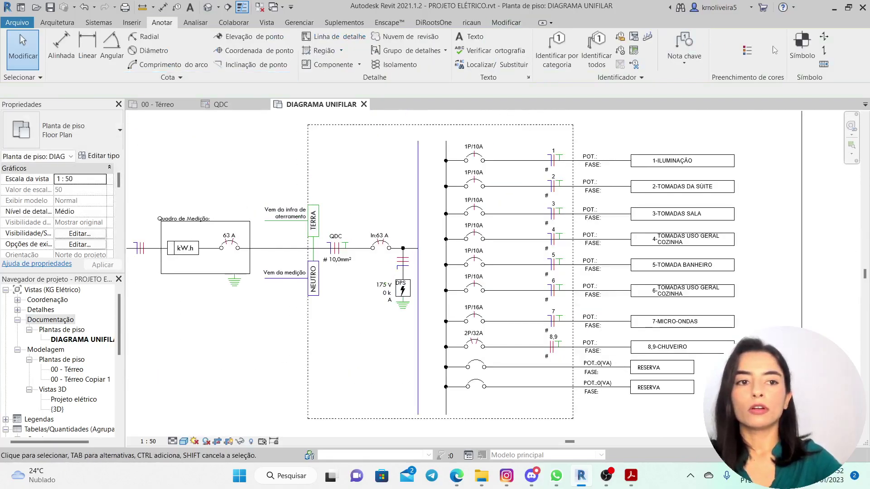
# - Place a Unifilar_IDR symbol of type 1. IDR Tetrapolar between the blue and black vertical lines, beside the DPS branch
pyautogui.click(801, 49)
pyautogui.click(106, 136)
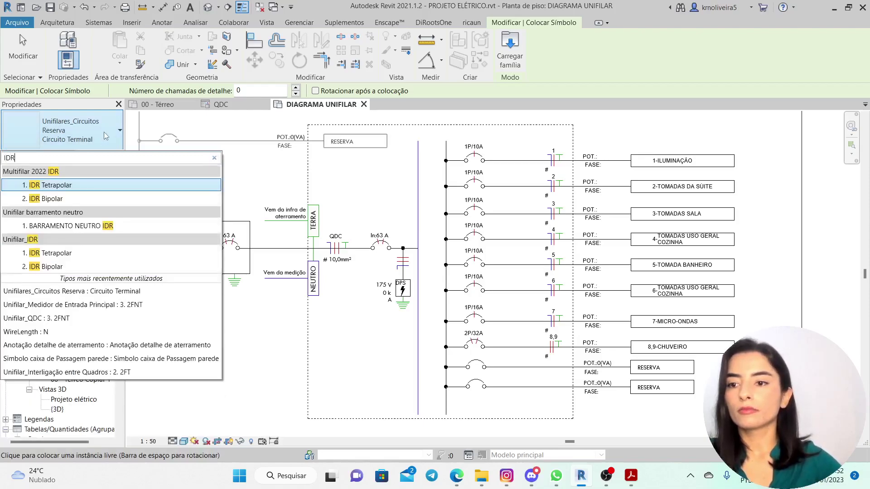
pyautogui.click(49, 255)
pyautogui.scroll(2, 430, 256)
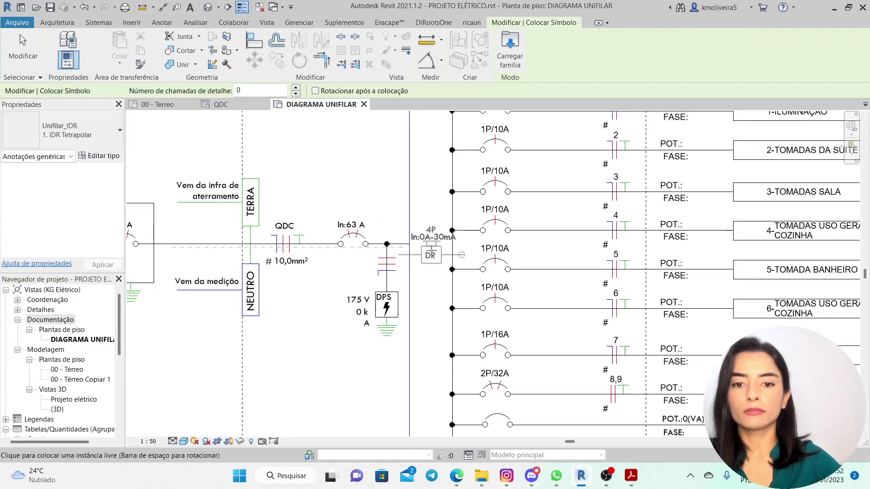
pyautogui.click(431, 252)
pyautogui.scroll(-5, 431, 253)
pyautogui.press('Escape')
pyautogui.press('Escape')
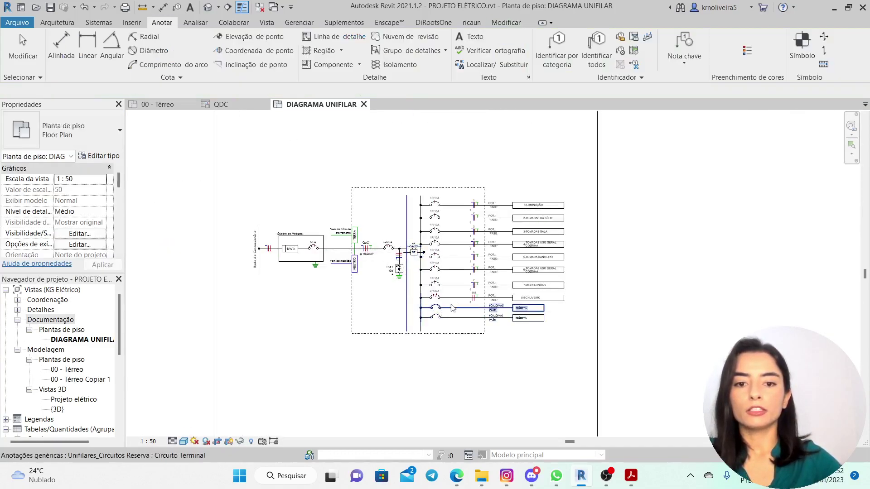
# - Apply Ligar Conexão to the IDR symbol and nudge it right so its left node sits on the blue vertical line
pyautogui.scroll(3, 399, 256)
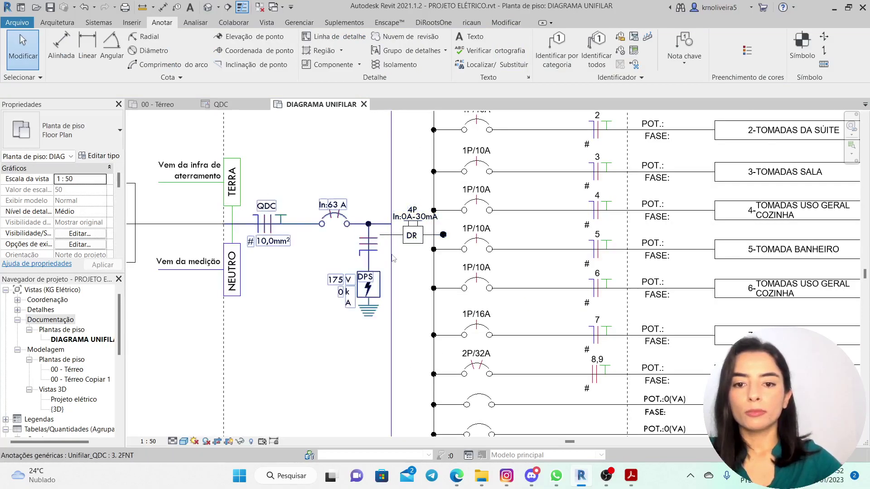
pyautogui.scroll(-4, 398, 254)
pyautogui.scroll(3, 381, 236)
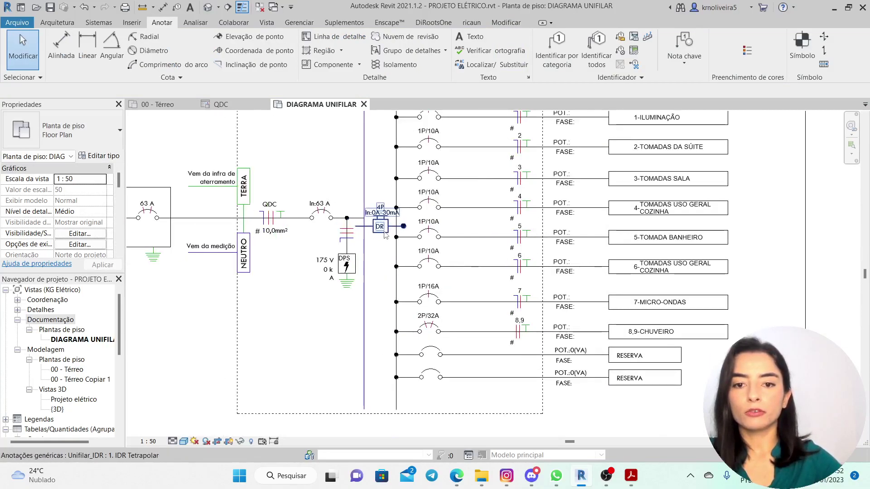
pyautogui.click(374, 232)
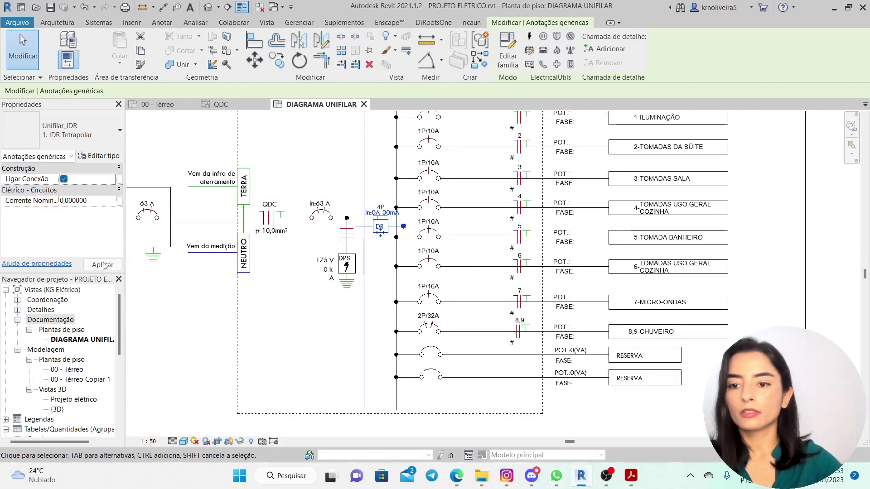
pyautogui.click(102, 265)
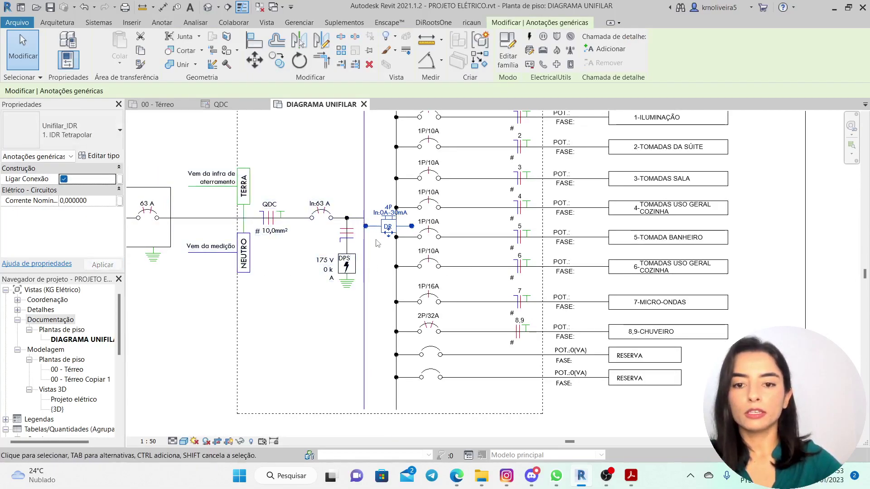
pyautogui.scroll(4, 374, 243)
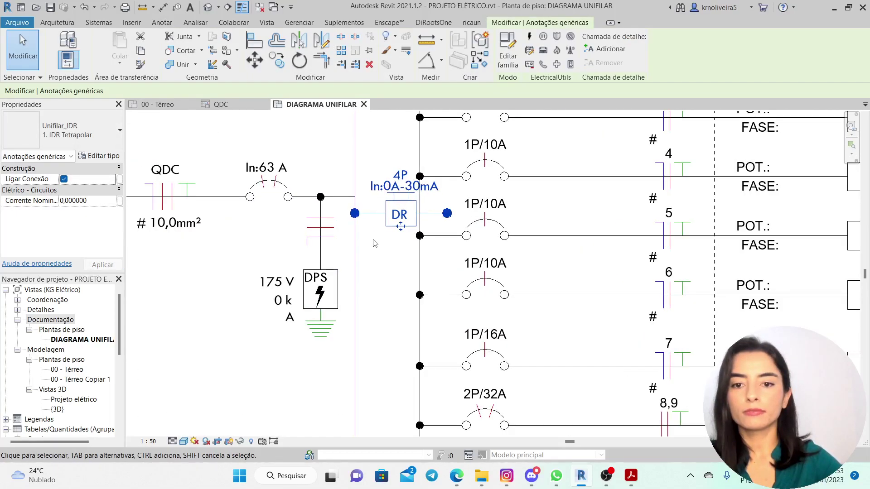
pyautogui.click(374, 256)
# - Select the black vertical line with all its circuits and nudge them right until the line meets the DR's right node
pyautogui.scroll(-8, 343, 267)
pyautogui.scroll(2, 439, 177)
pyautogui.moveTo(460, 362); pyautogui.dragTo(449, 151)
pyautogui.scroll(3, 294, 257)
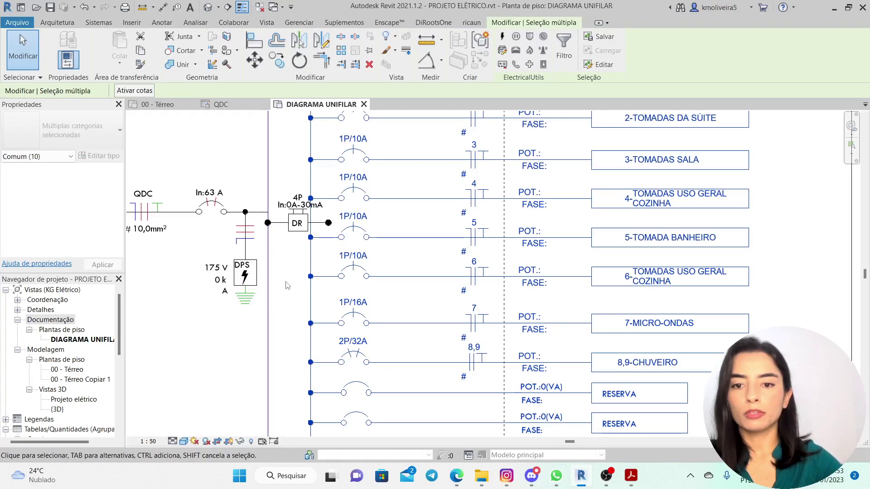
pyautogui.press('Right')
pyautogui.press('Right')
pyautogui.press('Right')
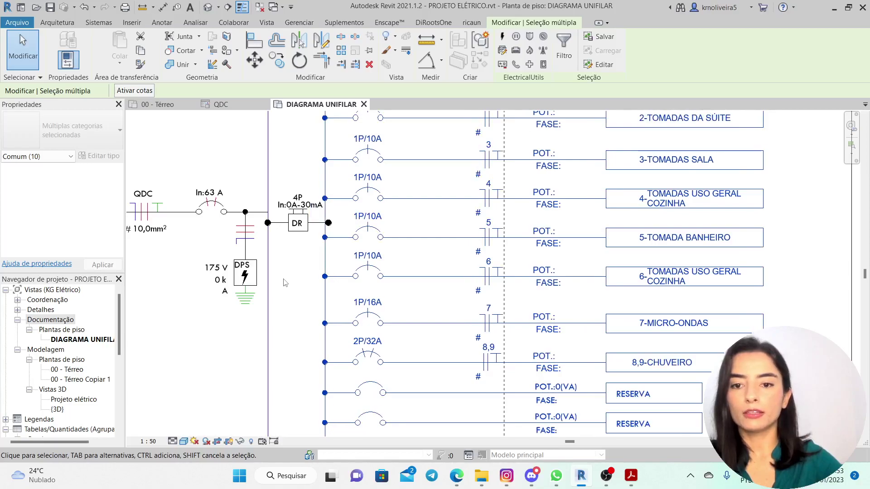
pyautogui.press('Right')
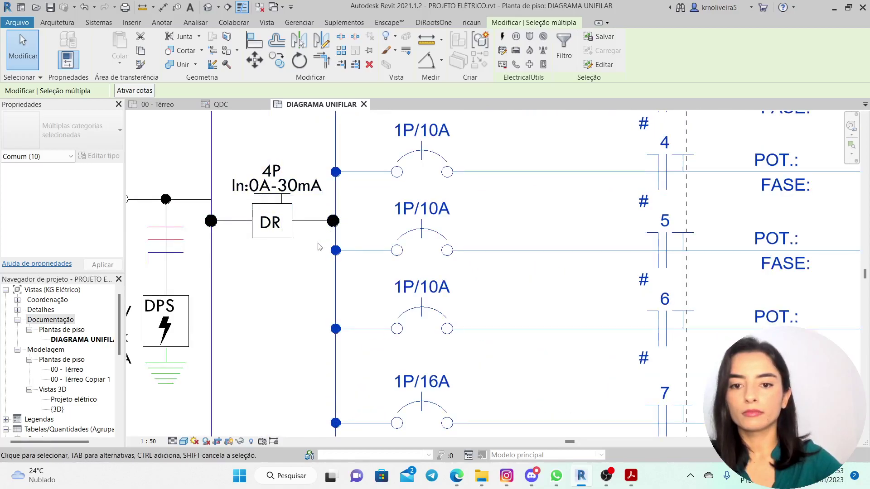
pyautogui.press('Escape')
pyautogui.scroll(-5, 320, 246)
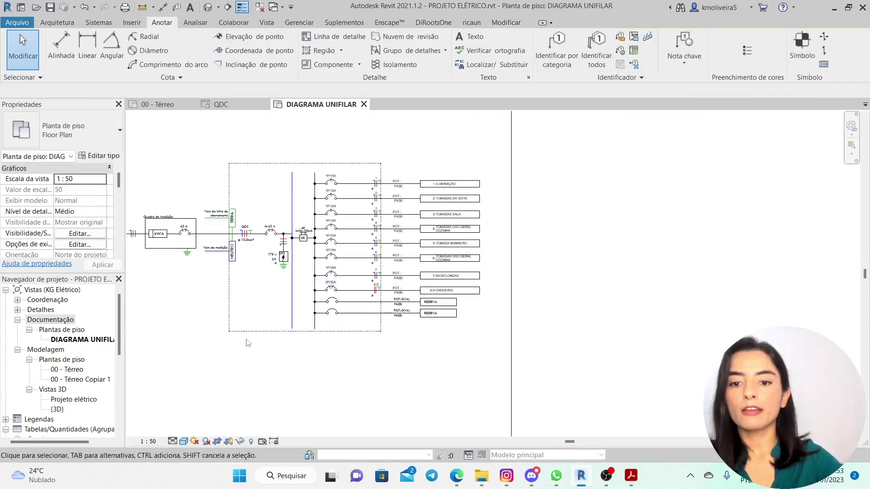
# - Set the IDR symbol's nominal current to 63 A
pyautogui.moveTo(255, 371); pyautogui.dragTo(279, 339, button='middle')
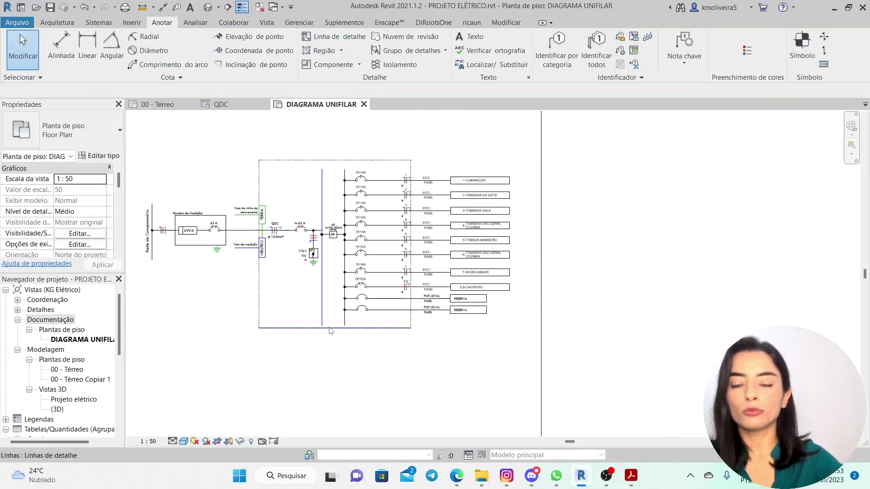
pyautogui.scroll(2, 317, 218)
pyautogui.scroll(2, 352, 221)
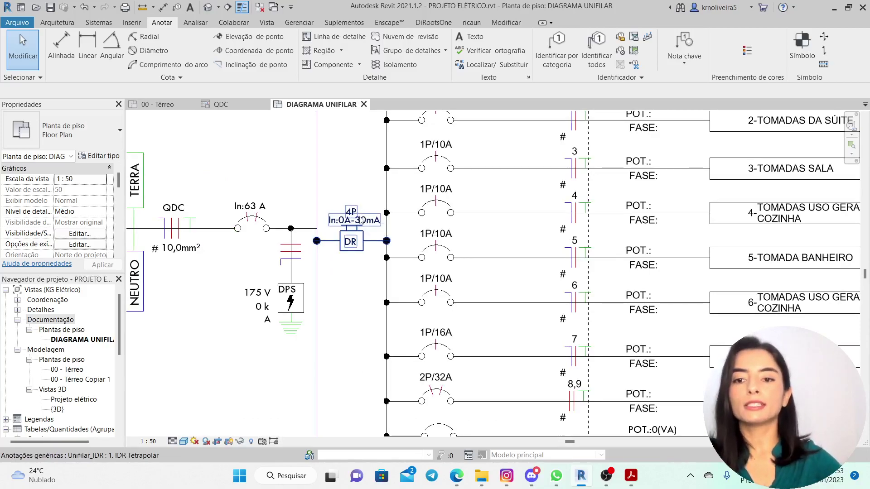
pyautogui.scroll(-1, 361, 221)
pyautogui.scroll(1, 240, 229)
pyautogui.scroll(-1, 272, 222)
pyautogui.scroll(2, 255, 229)
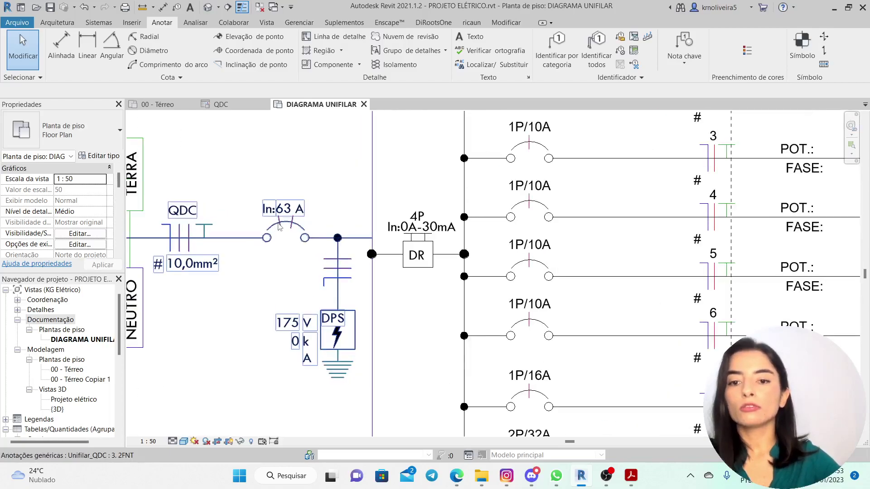
pyautogui.click(414, 226)
pyautogui.click(415, 225)
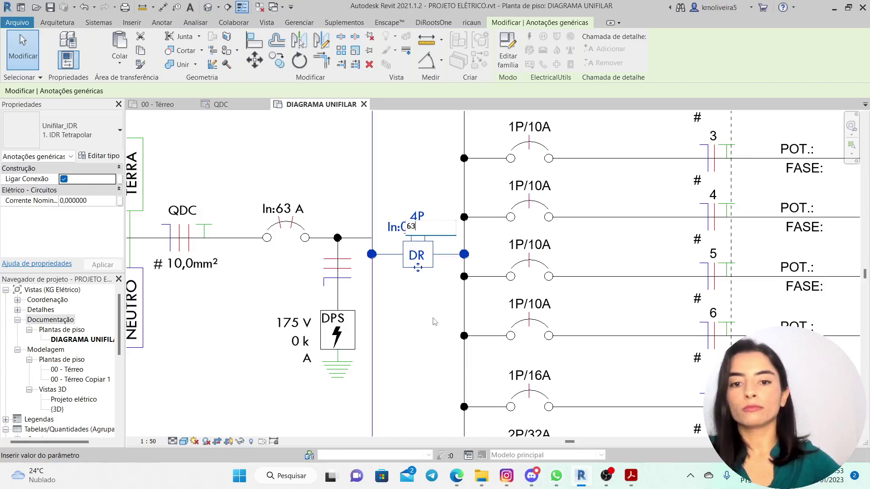
pyautogui.press('Return')
pyautogui.scroll(-2, 397, 295)
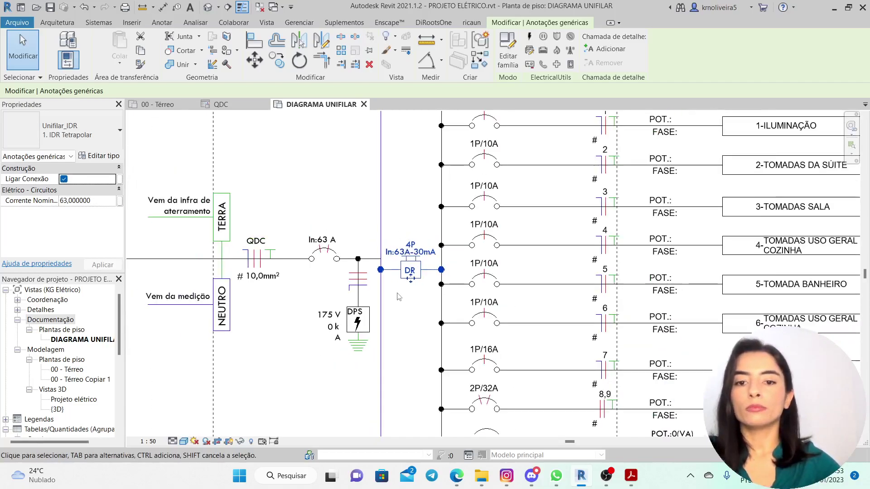
pyautogui.click(399, 306)
pyautogui.scroll(-5, 394, 204)
pyautogui.scroll(1, 399, 233)
pyautogui.scroll(3, 398, 236)
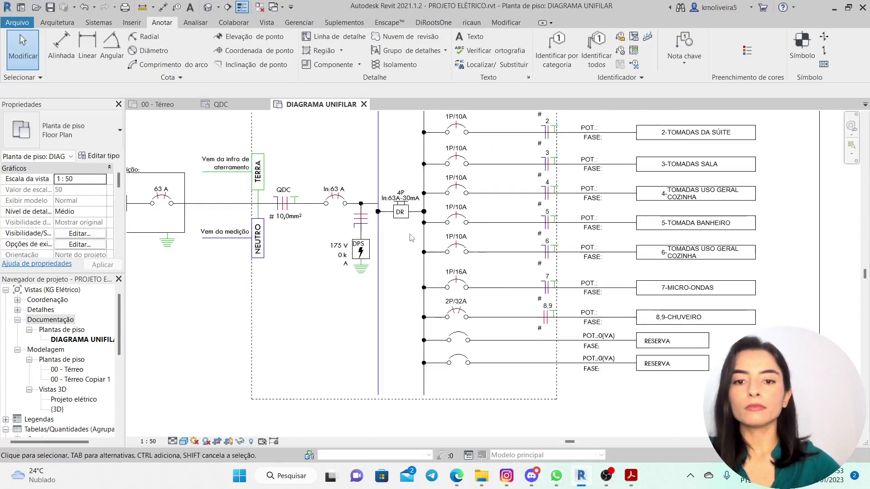
# - Place a Unifilar barramento neutro symbol of type 1. BARRAMENTO NEUTRO IDR near the lower dashed frame line, beside the black vertical line
pyautogui.scroll(-2, 384, 193)
pyautogui.scroll(2, 386, 228)
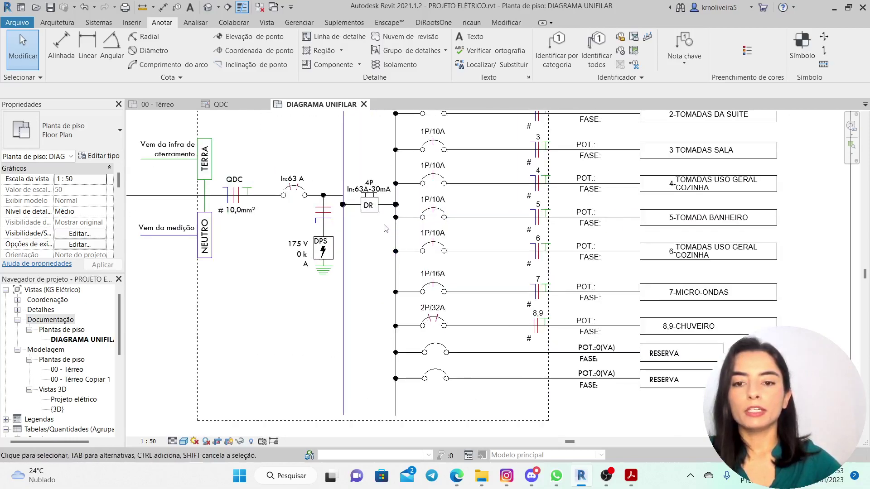
pyautogui.scroll(-4, 385, 229)
pyautogui.scroll(1, 317, 240)
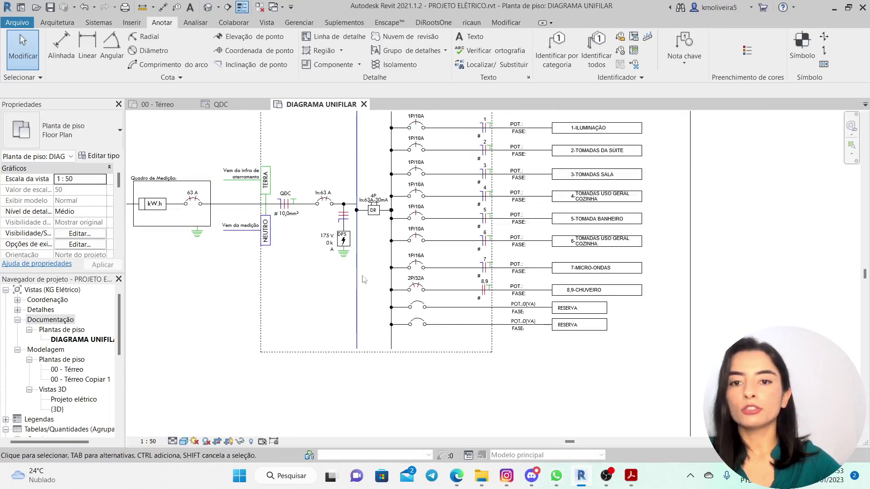
pyautogui.scroll(1, 328, 331)
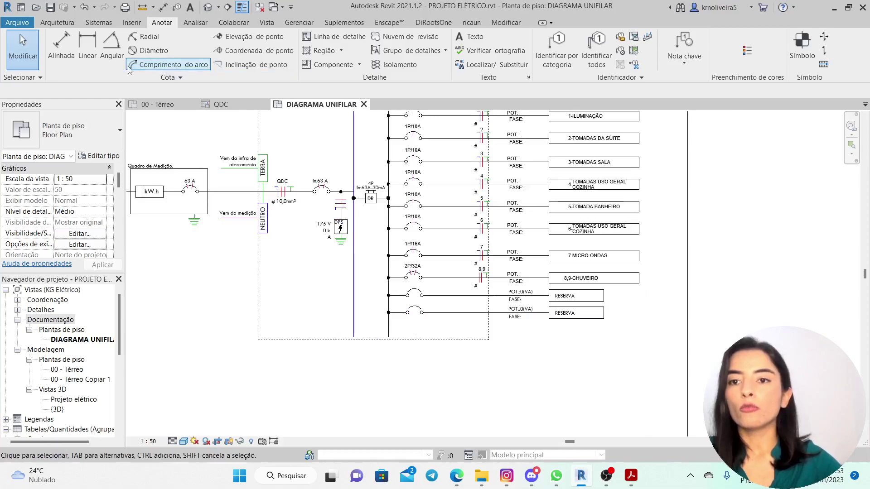
pyautogui.click(800, 44)
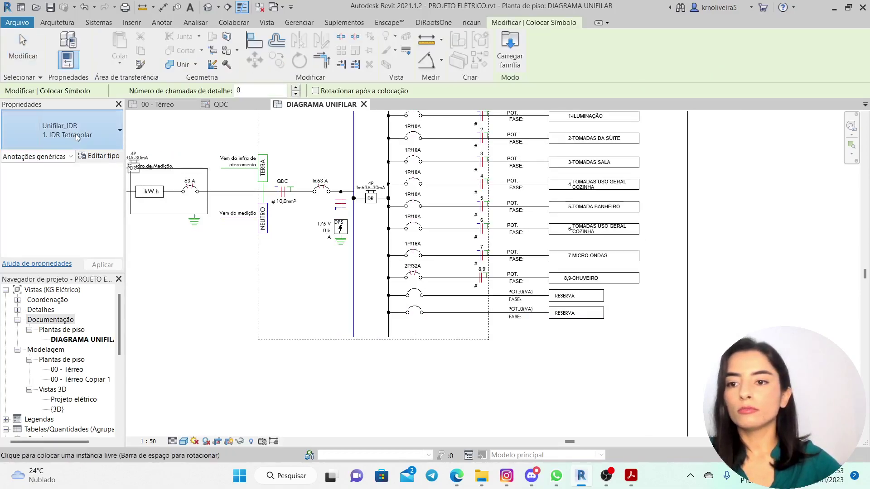
pyautogui.click(63, 130)
pyautogui.scroll(-2, 88, 209)
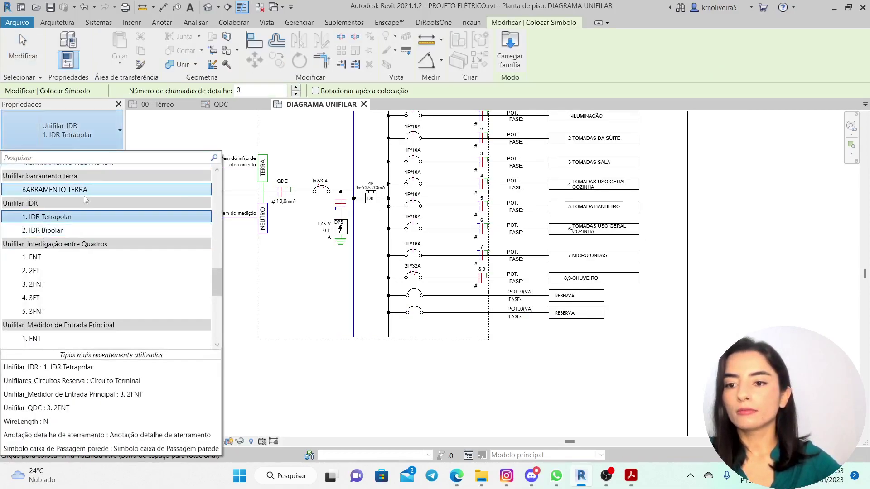
pyautogui.scroll(3, 85, 195)
pyautogui.click(77, 244)
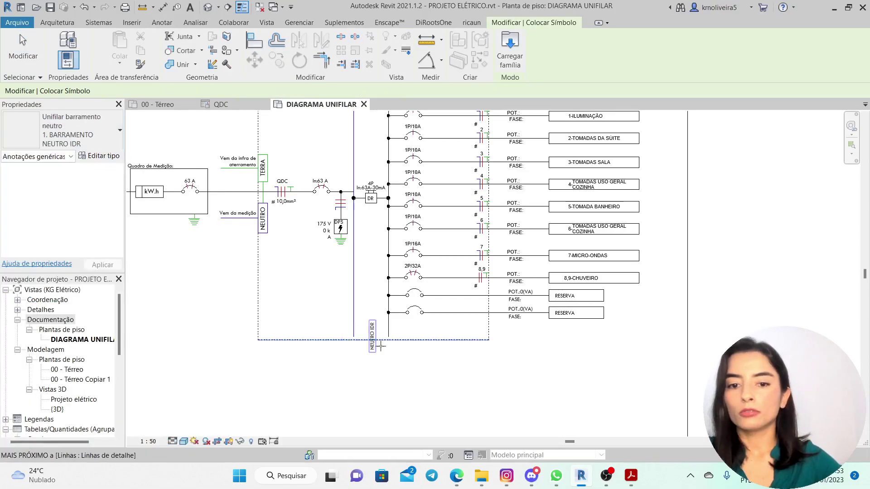
pyautogui.scroll(3, 408, 338)
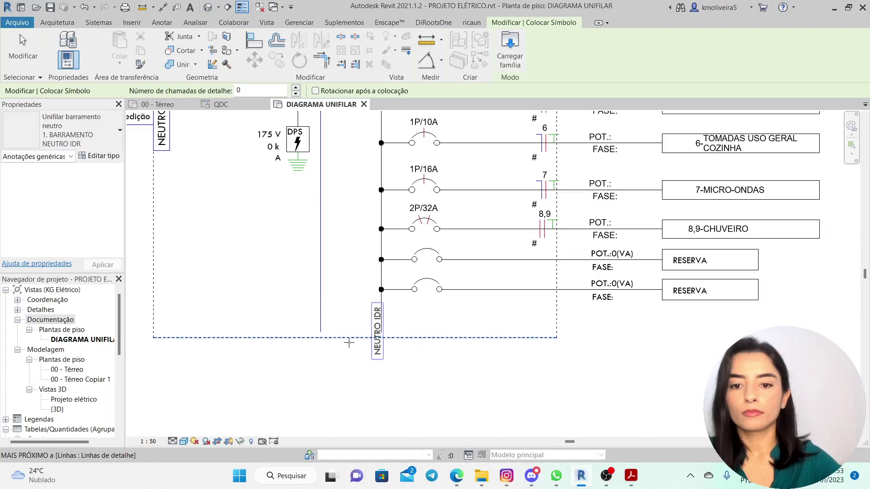
pyautogui.scroll(-3, 375, 340)
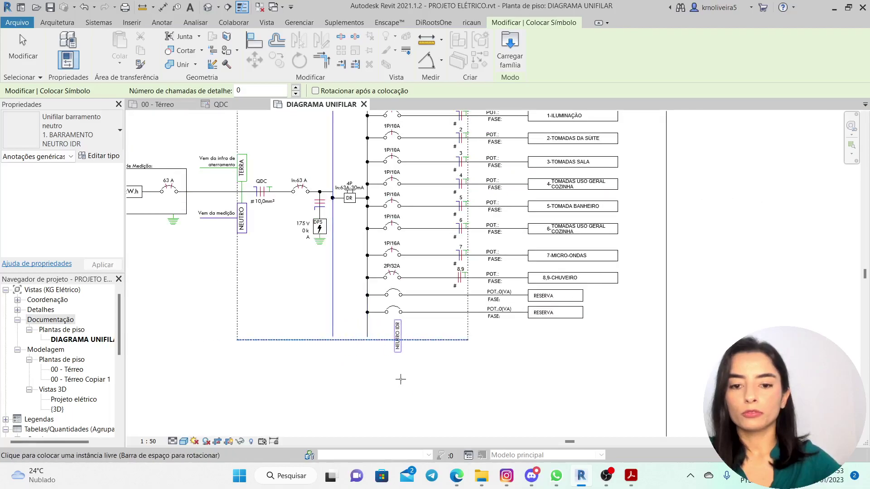
pyautogui.click(385, 340)
pyautogui.press('Escape')
# - Nudge the lower dashed line of the QDC frame down to make room below the vertical lines
pyautogui.click(336, 343)
pyautogui.scroll(-3, 344, 371)
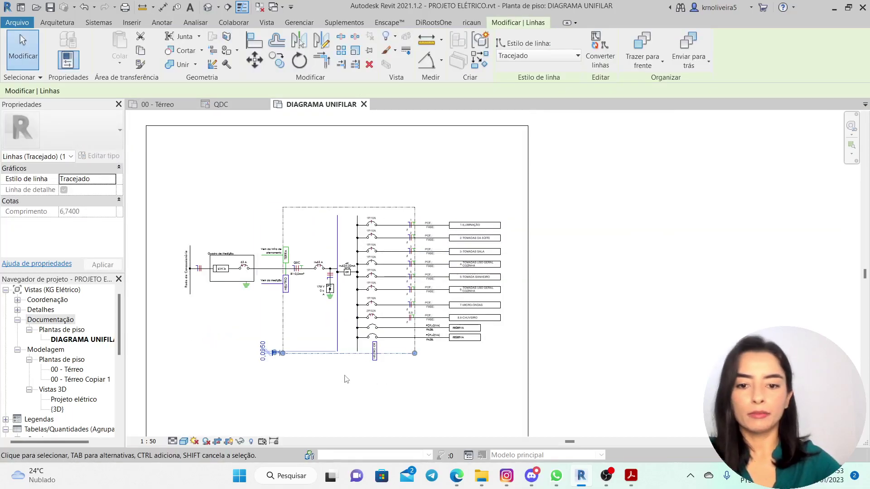
pyautogui.press('Down')
pyautogui.press('Down')
pyautogui.press('Down')
pyautogui.press('Down')
pyautogui.press('Down')
pyautogui.press('Down')
pyautogui.click(360, 388)
# - Rotate the NEUTRO IDR symbol to horizontal and move it down onto the lower dashed frame line
pyautogui.scroll(5, 370, 359)
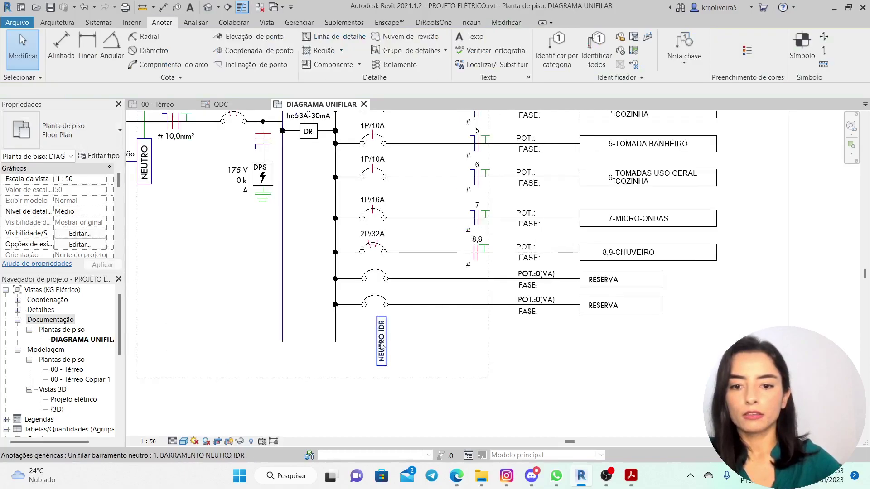
pyautogui.click(381, 348)
pyautogui.press('space')
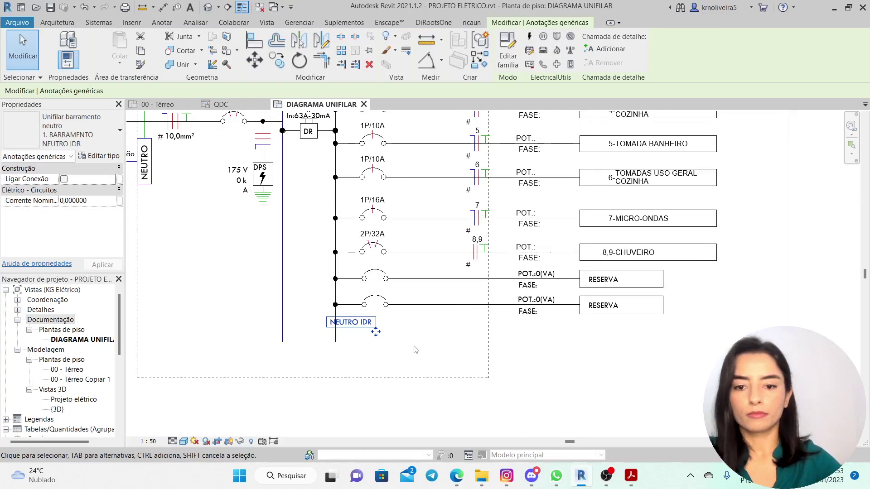
pyautogui.scroll(2, 361, 340)
pyautogui.moveTo(365, 321); pyautogui.dragTo(367, 391)
pyautogui.click(437, 410)
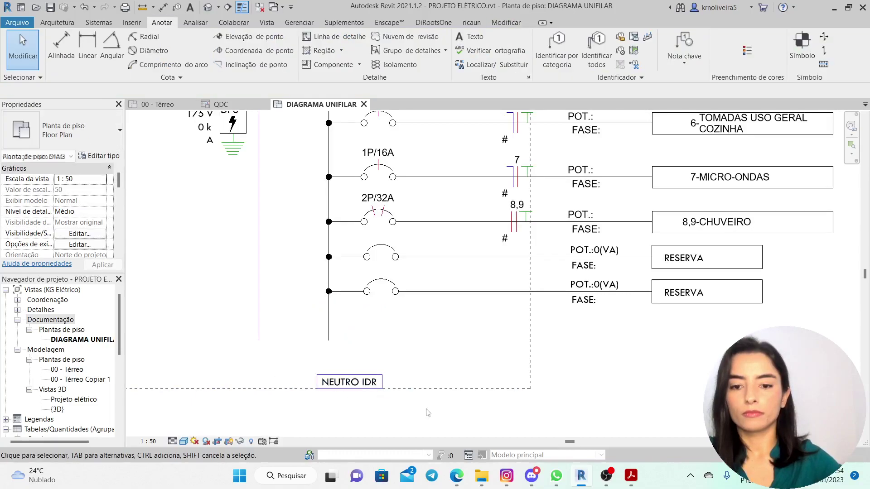
# - Draw an Azul_neutro detail line from the underside of the DR down and across to the blue vertical line
pyautogui.scroll(-3, 388, 407)
pyautogui.scroll(3, 337, 286)
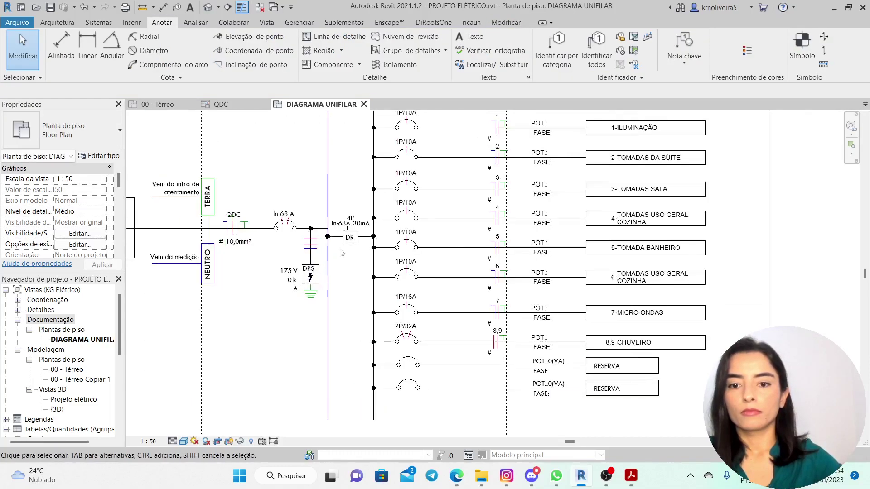
pyautogui.click(345, 37)
pyautogui.scroll(-3, 295, 259)
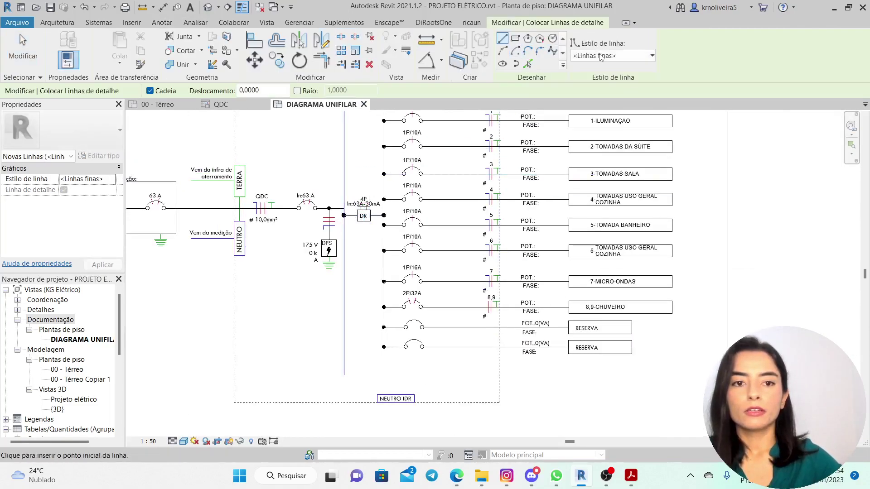
pyautogui.click(601, 57)
pyautogui.scroll(1, 589, 116)
pyautogui.scroll(-1, 588, 116)
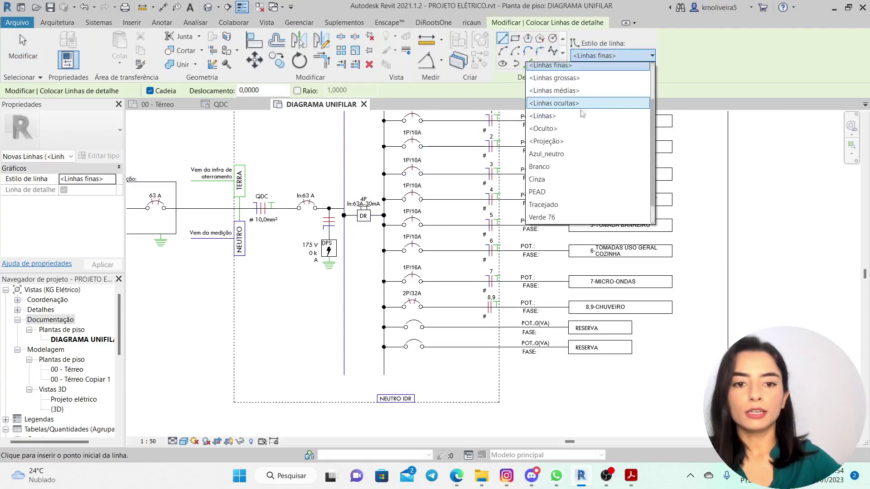
pyautogui.click(546, 154)
pyautogui.scroll(5, 393, 188)
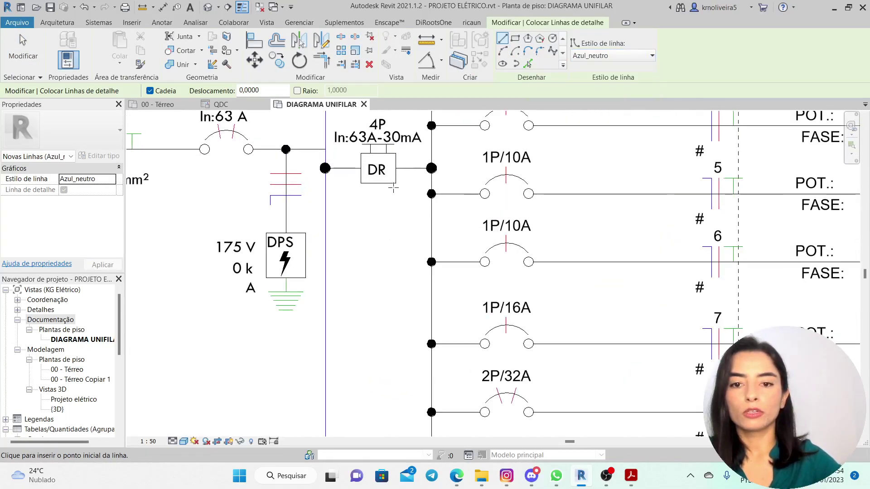
pyautogui.click(369, 184)
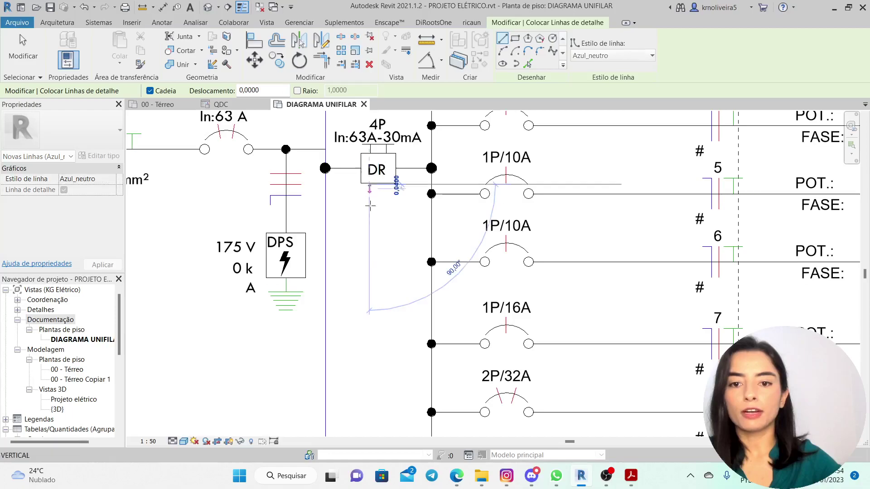
pyautogui.click(369, 232)
pyautogui.click(325, 233)
pyautogui.press('Escape')
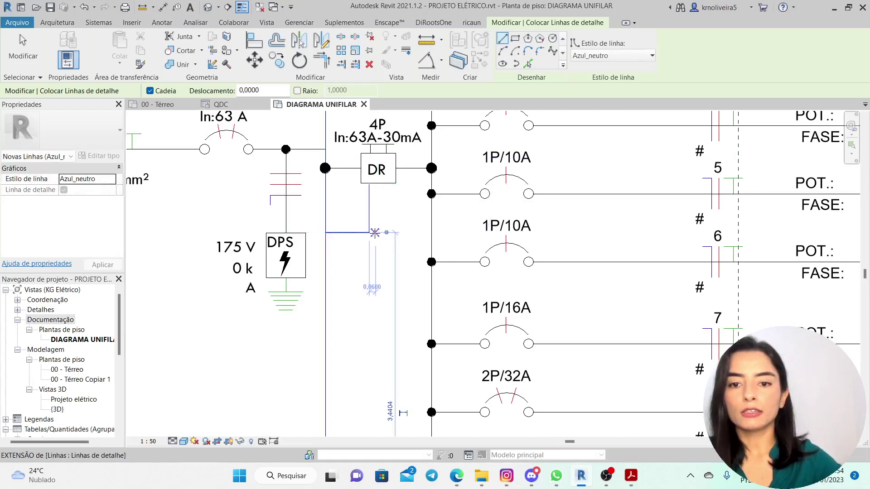
# - Draw a second Azul_neutro line from the DR's underside straight down towards the NEUTRO IDR bar
pyautogui.click(388, 185)
pyautogui.scroll(-5, 387, 185)
pyautogui.scroll(2, 387, 290)
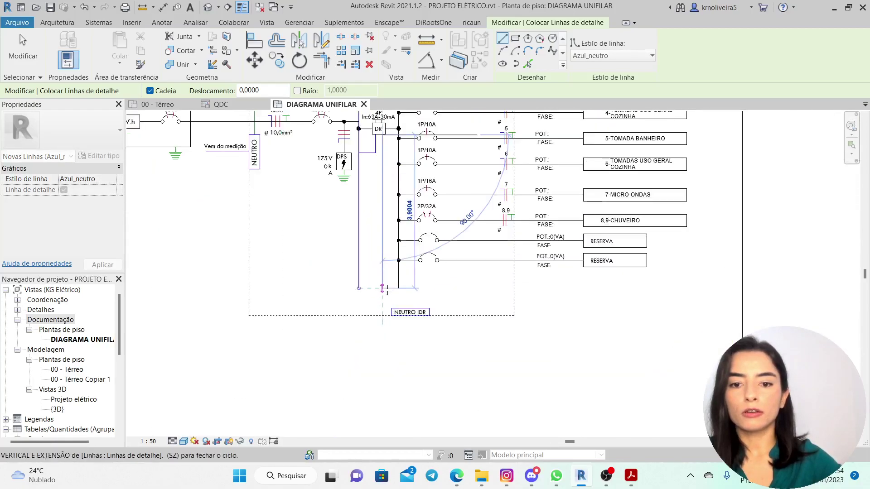
pyautogui.click(382, 296)
pyautogui.press('Escape')
pyautogui.press('Escape')
# - Move the NEUTRO IDR bar left beneath the new neutral line and extend the line's lower end to the bar's upper edge
pyautogui.scroll(5, 398, 311)
pyautogui.moveTo(399, 311); pyautogui.dragTo(334, 310)
pyautogui.press('Escape')
pyautogui.click(350, 263)
pyautogui.moveTo(349, 265); pyautogui.dragTo(349, 301)
pyautogui.press('Escape')
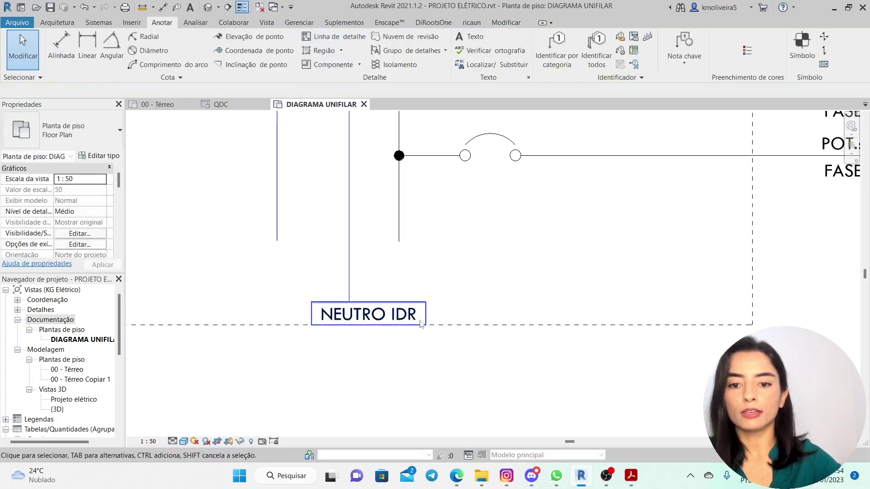
# - Set the DPS current in the QDC symbol to 40 kA
pyautogui.scroll(-5, 362, 272)
pyautogui.scroll(-2, 362, 272)
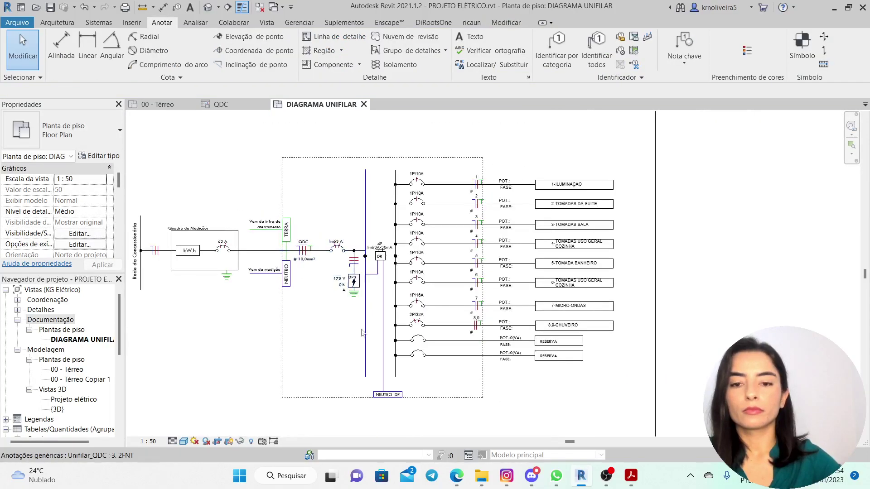
pyautogui.scroll(4, 327, 289)
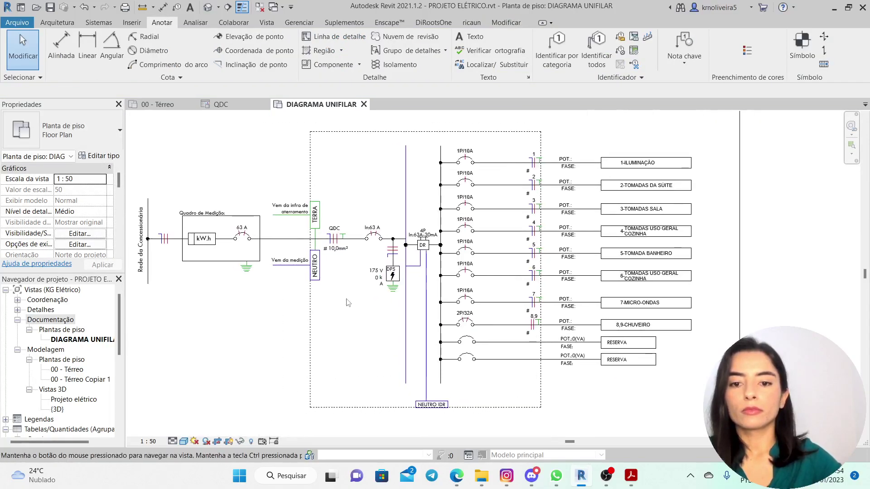
pyautogui.scroll(2, 375, 281)
pyautogui.click(375, 282)
pyautogui.click(374, 278)
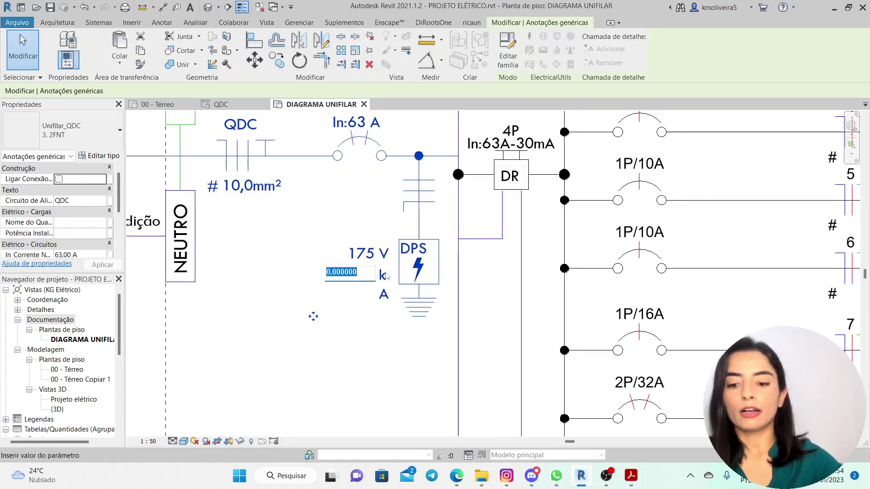
pyautogui.click(336, 325)
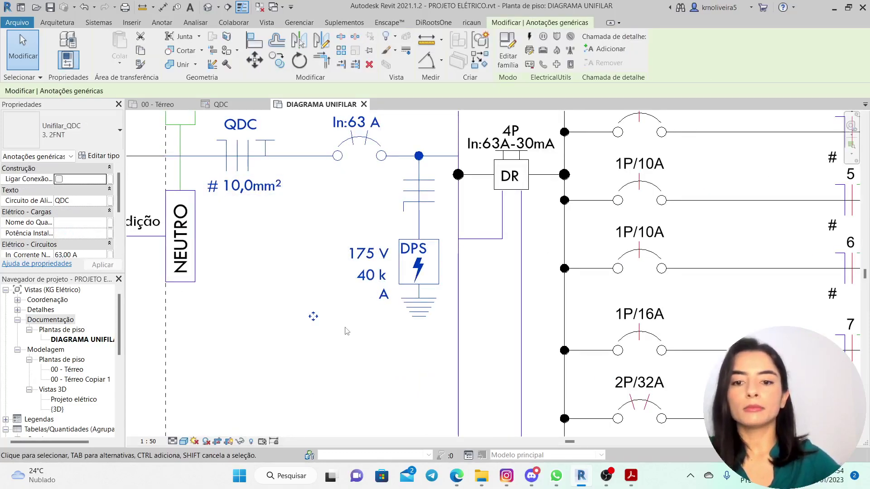
pyautogui.click(347, 331)
# - Examine the diagram from the meter through the DPS and DR to the terminal and reserve circuits with their power and phase labels
pyautogui.scroll(-2, 353, 317)
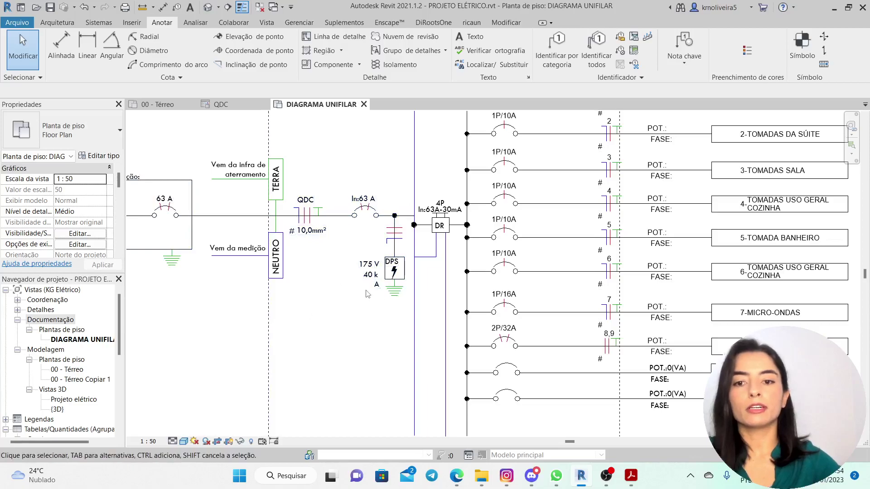
pyautogui.scroll(1, 367, 294)
pyautogui.scroll(-3, 358, 299)
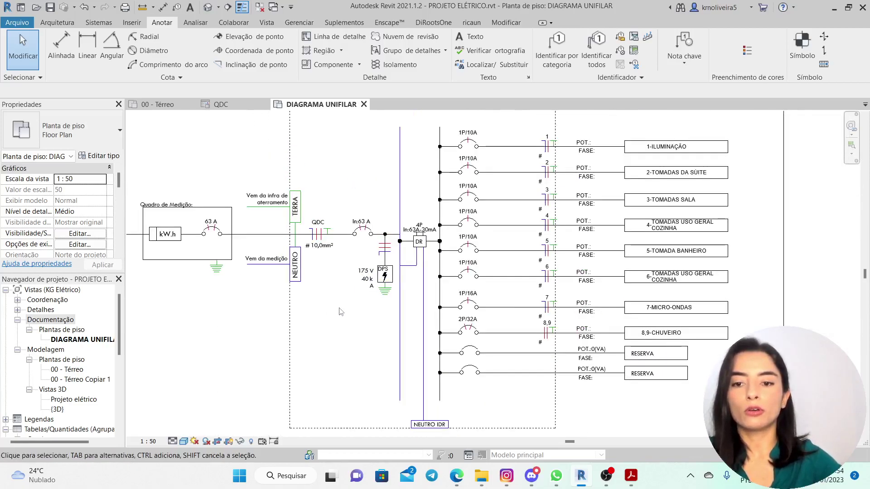
pyautogui.scroll(-1, 267, 261)
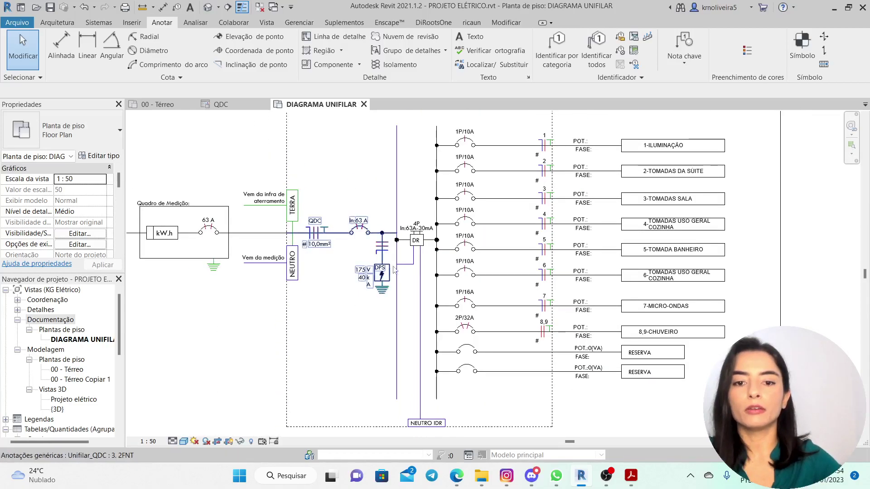
pyautogui.scroll(-1, 284, 267)
pyautogui.moveTo(348, 310); pyautogui.dragTo(402, 306, button='middle')
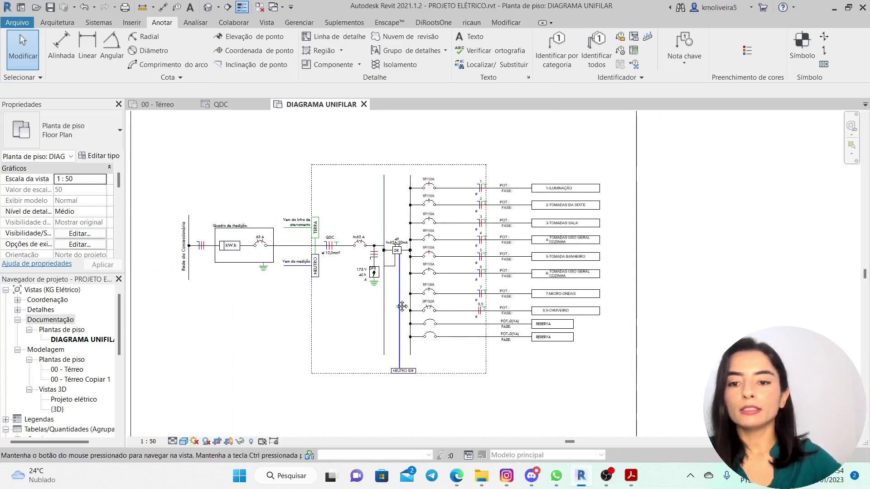
pyautogui.scroll(3, 221, 252)
pyautogui.scroll(-4, 312, 213)
pyautogui.scroll(3, 502, 198)
pyautogui.scroll(1, 446, 198)
pyautogui.scroll(-3, 450, 187)
pyautogui.scroll(3, 481, 156)
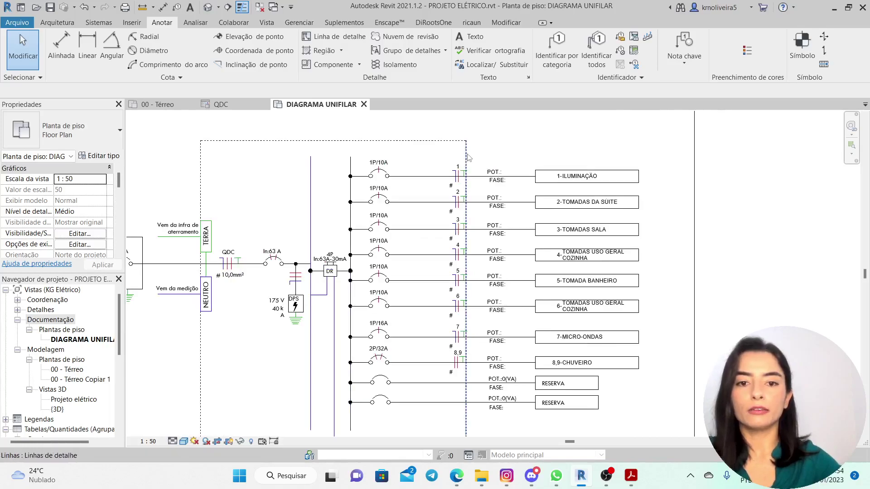
pyautogui.click(468, 155)
pyautogui.scroll(2, 483, 159)
pyautogui.click(494, 155)
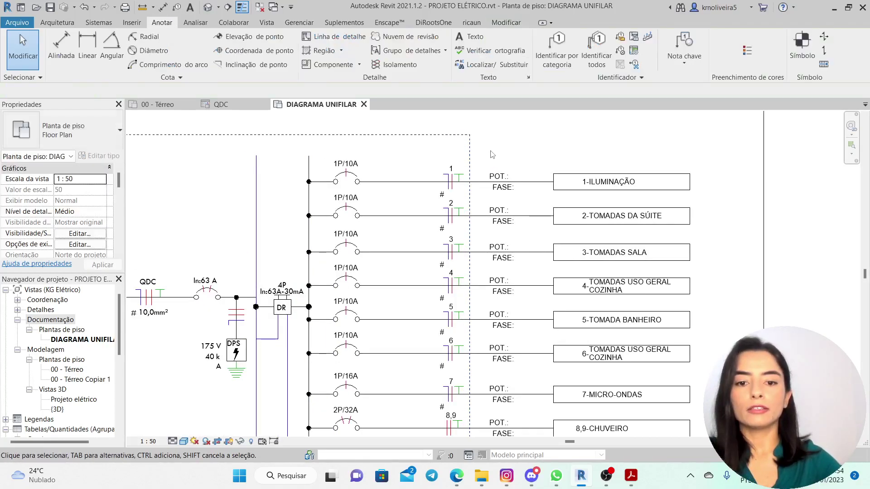
pyautogui.scroll(-2, 390, 149)
pyautogui.scroll(3, 380, 178)
pyautogui.scroll(-2, 380, 178)
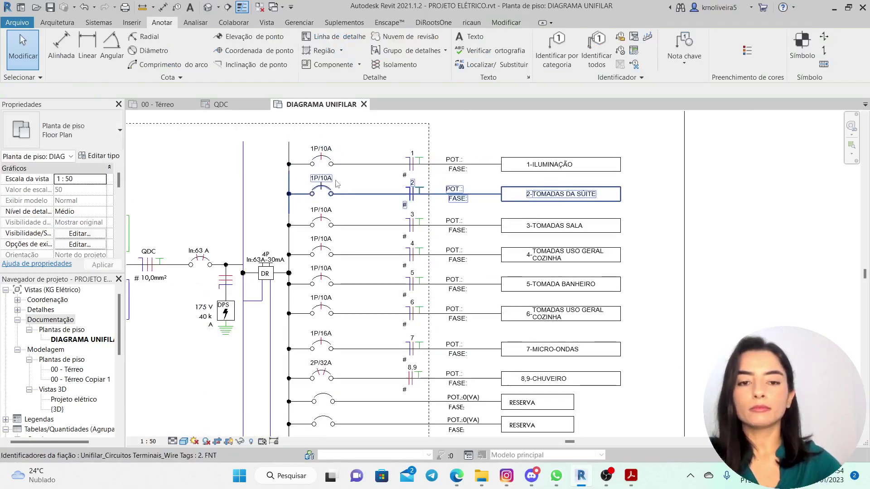
pyautogui.scroll(-2, 430, 254)
pyautogui.scroll(2, 451, 290)
pyautogui.scroll(-3, 451, 291)
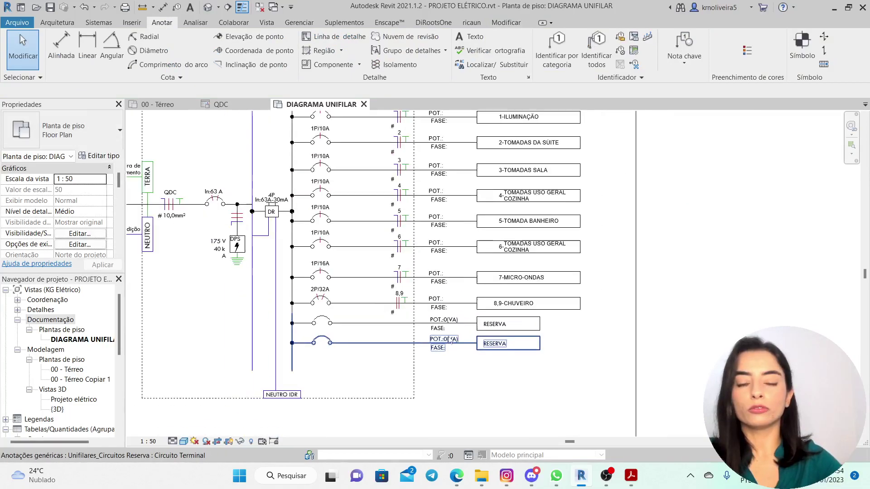
# - Open the QDC panel schedule and examine the power values of its circuits
pyautogui.click(227, 104)
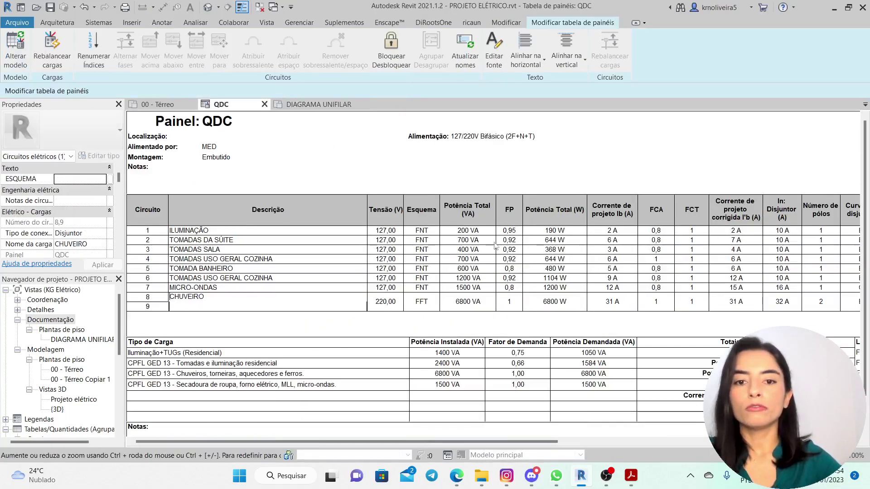
pyautogui.scroll(-2, 466, 267)
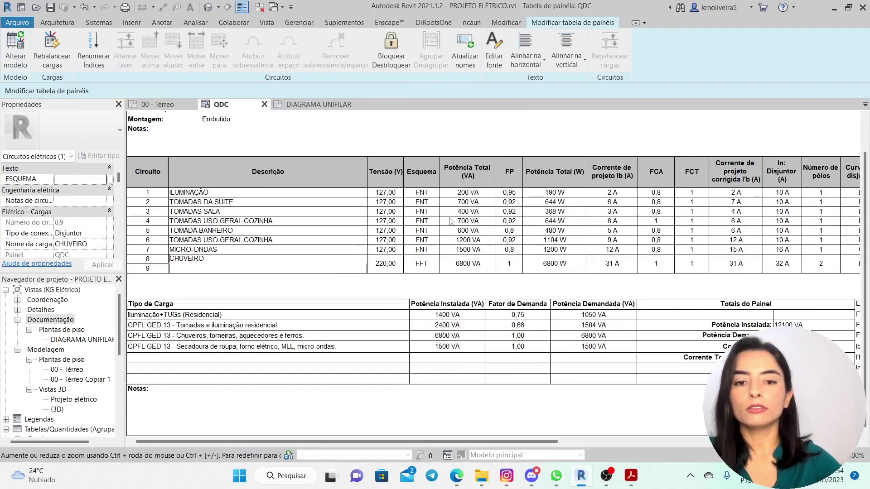
pyautogui.scroll(2, 452, 221)
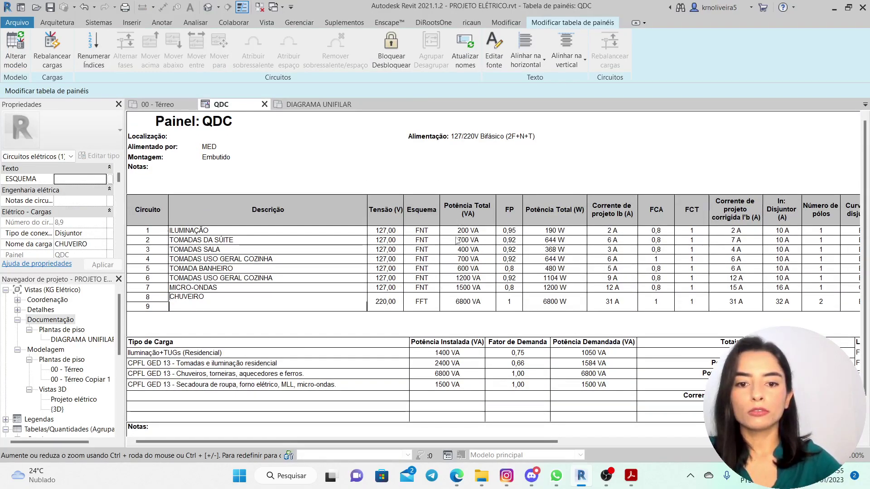
# - Return to the DIAGRAMA UNIFILAR view and set the power of circuit 1 to 200 VA and circuit 2 to 700 VA
pyautogui.click(317, 105)
pyautogui.scroll(5, 407, 154)
pyautogui.click(426, 150)
pyautogui.click(429, 150)
pyautogui.write('200')
pyautogui.click(409, 218)
pyautogui.click(429, 217)
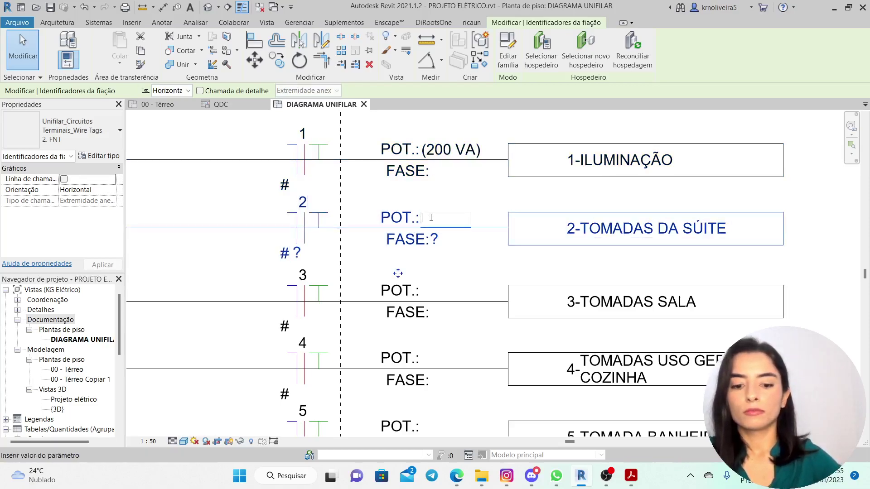
# - Set the power of circuit 3 (Tomadas Sala) to 400 VA and circuit 4 (Tomadas Uso Geral Cozinha) to 700 VA
pyautogui.click(410, 290)
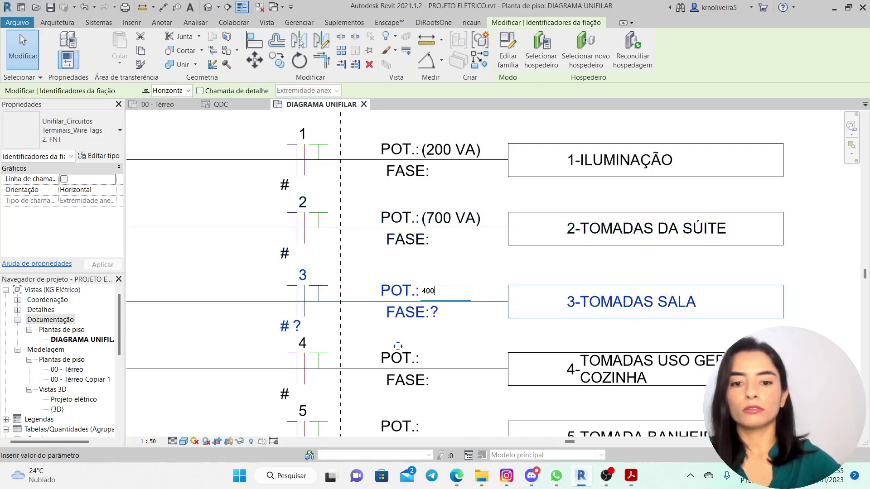
pyautogui.click(433, 334)
pyautogui.scroll(-5, 429, 219)
pyautogui.scroll(2, 421, 280)
pyautogui.click(418, 294)
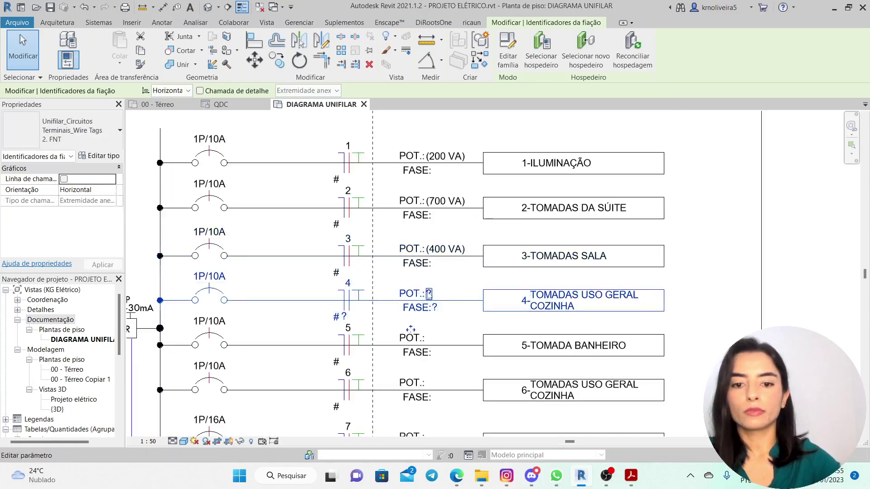
pyautogui.write('700')
pyautogui.press('Return')
# - Check the remaining powers in the QDC panel schedule and set circuit 5 (Tomada Banheiro) to 600 VA in the diagram
pyautogui.hotkey('ctrl', 'Tab')
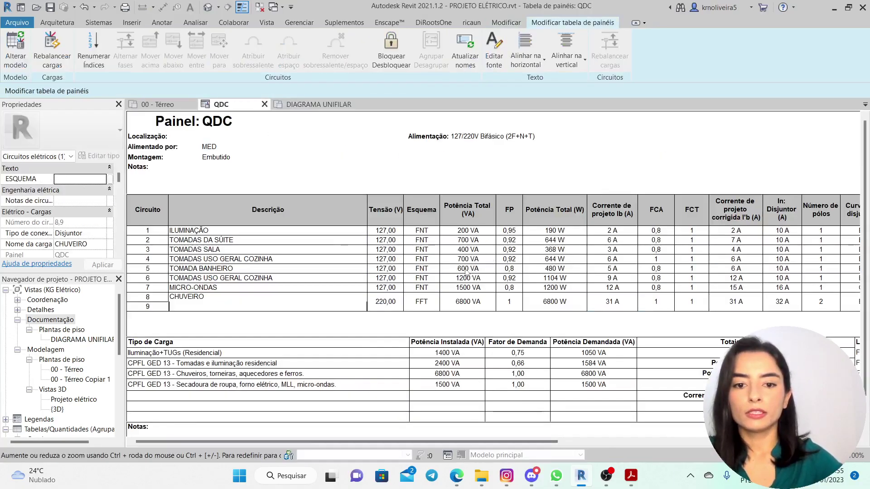
pyautogui.click(329, 105)
pyautogui.scroll(-4, 409, 187)
pyautogui.scroll(2, 430, 314)
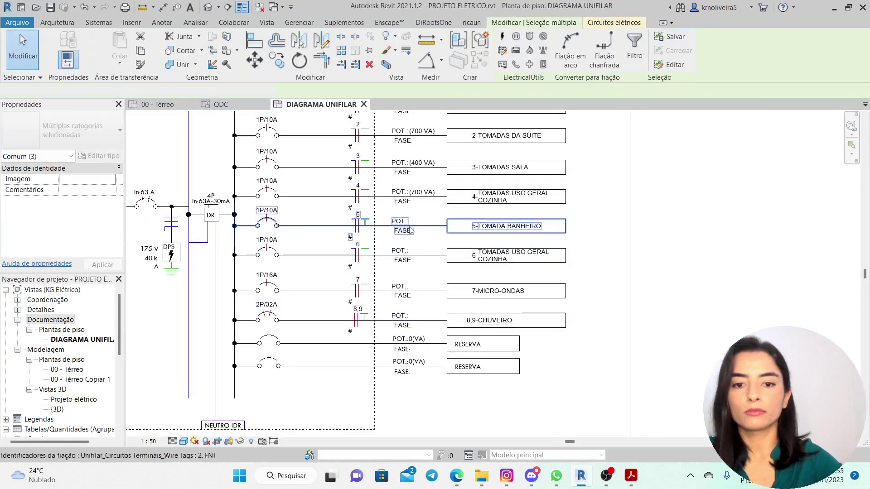
pyautogui.click(410, 231)
pyautogui.scroll(2, 411, 226)
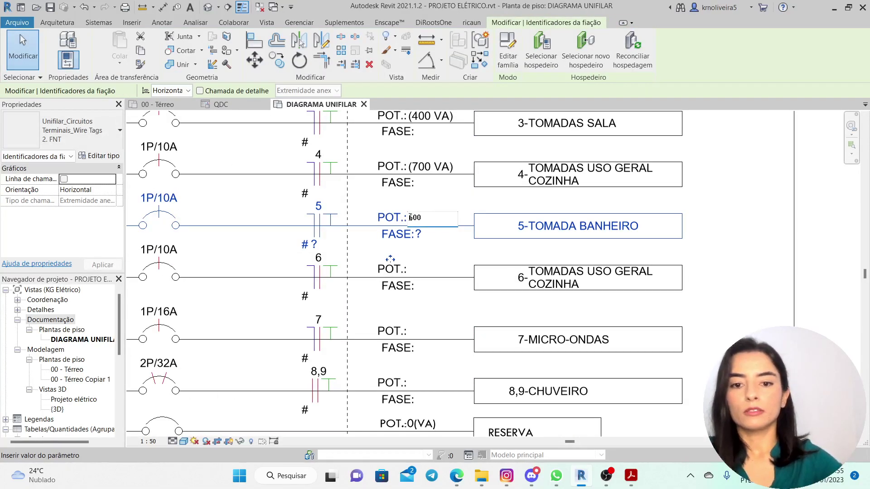
# - Set the power of circuit 6 to 1200 VA and circuit 7 (Micro-ondas) to 1500 VA
pyautogui.click(414, 278)
pyautogui.click(410, 269)
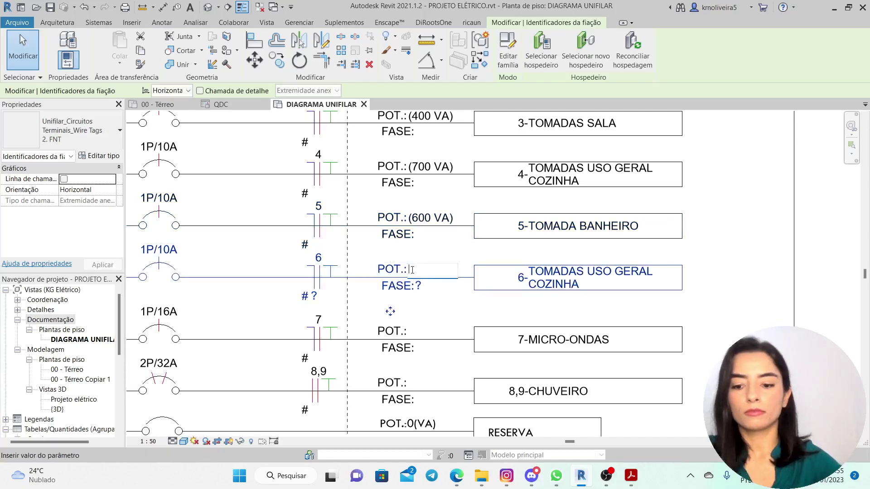
pyautogui.write('1200')
pyautogui.click(413, 340)
pyautogui.click(409, 332)
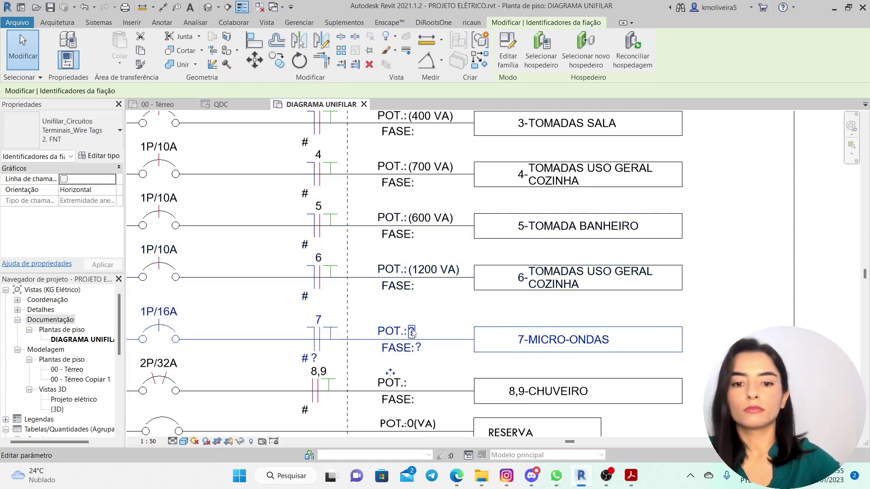
pyautogui.press('Return')
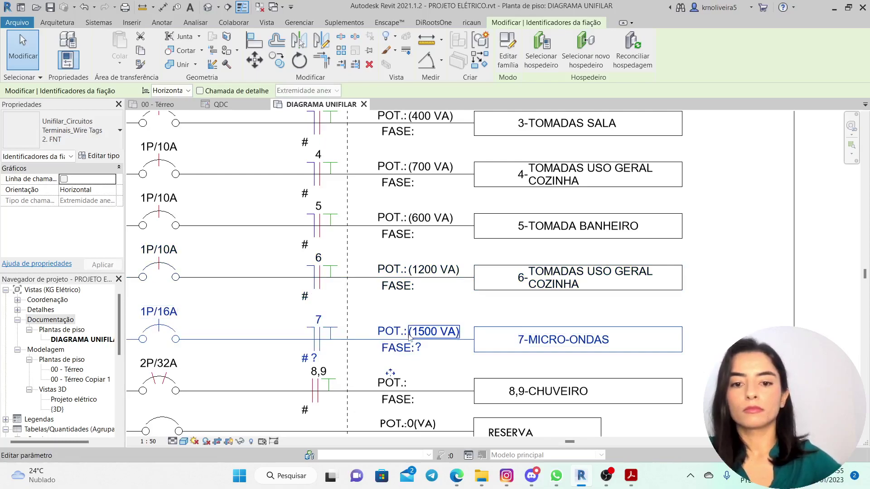
# - Set the power of the Chuveiro circuit 8,9 to 6800 VA
pyautogui.scroll(-3, 372, 302)
pyautogui.scroll(2, 390, 395)
pyautogui.click(402, 347)
pyautogui.click(399, 340)
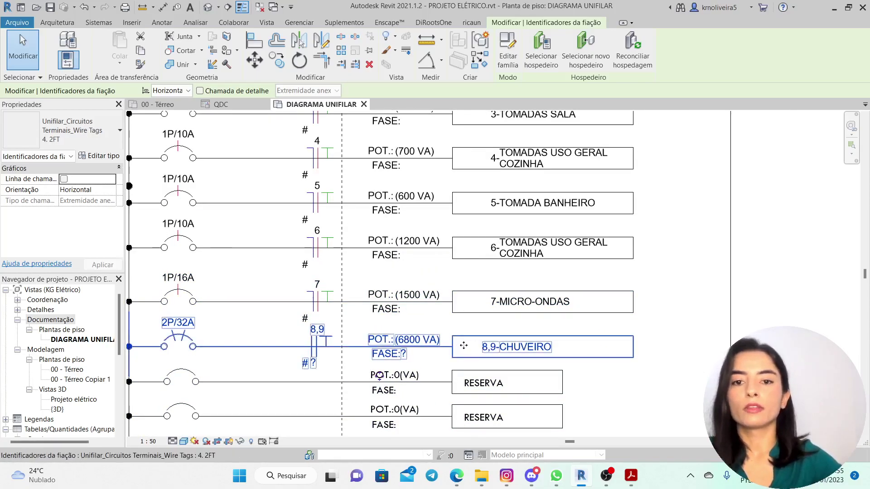
# - Consult the A and B columns of the QDC panel schedule for the phase of each circuit
pyautogui.scroll(-3, 405, 348)
pyautogui.scroll(4, 430, 220)
pyautogui.click(432, 220)
pyautogui.click(432, 220)
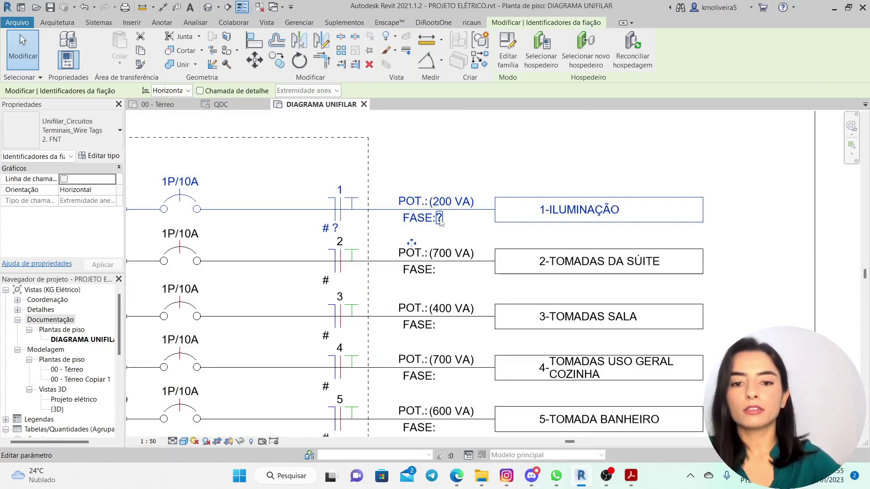
pyautogui.click(221, 104)
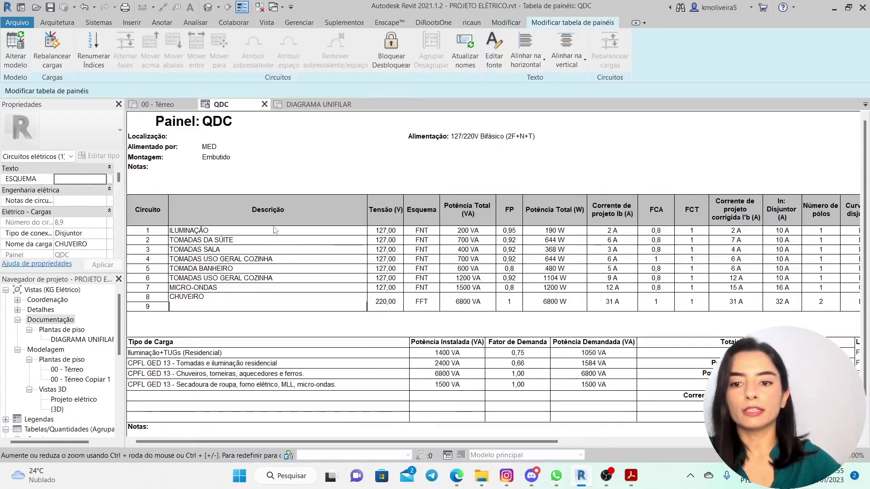
pyautogui.moveTo(393, 442); pyautogui.dragTo(736, 437)
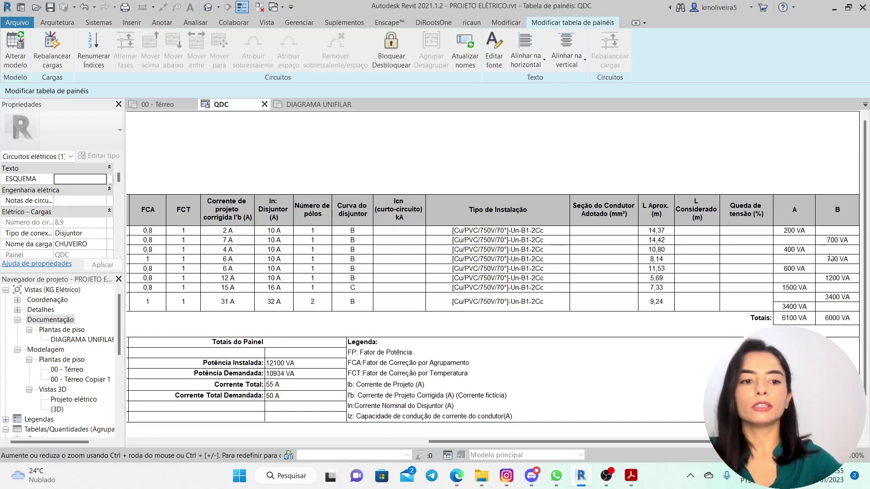
# - Set the phase of circuit 1 (Iluminação) to A and circuit 2 (Tomadas da Suíte) to B in the single-line diagram
pyautogui.click(314, 107)
pyautogui.click(439, 178)
pyautogui.scroll(-2, 438, 179)
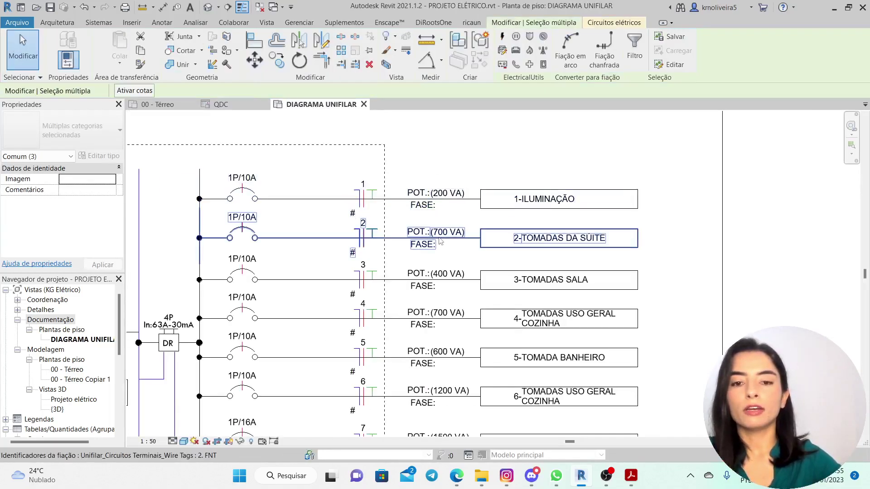
pyautogui.scroll(3, 441, 243)
pyautogui.click(433, 190)
pyautogui.click(434, 188)
pyautogui.write('A')
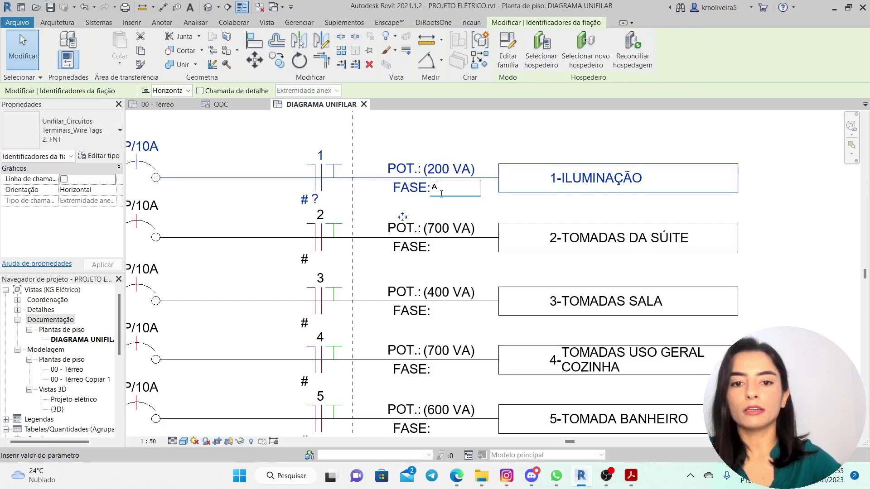
pyautogui.click(435, 231)
pyautogui.click(434, 248)
pyautogui.click(433, 268)
# - Set the phase of circuit 3 (Tomadas Sala) to A and circuit 4 (Tomadas Uso Geral Cozinha) to B
pyautogui.click(438, 304)
pyautogui.click(434, 311)
pyautogui.write('A')
pyautogui.click(438, 333)
pyautogui.scroll(-2, 414, 241)
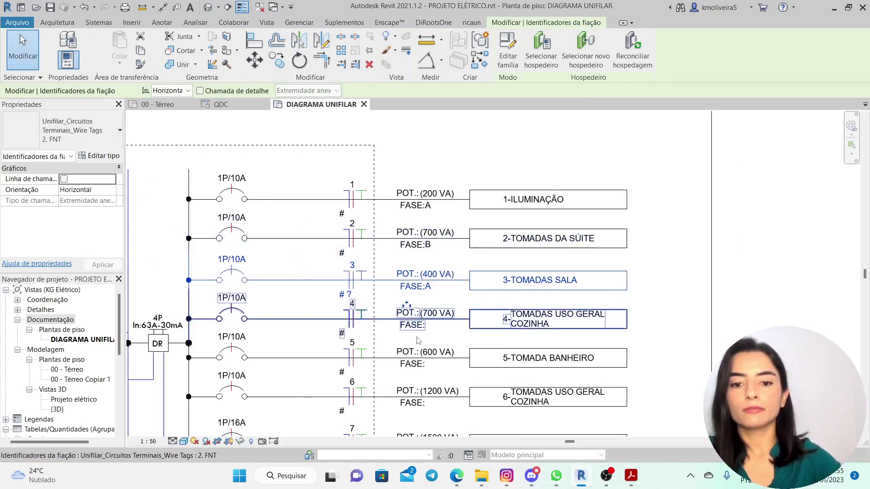
pyautogui.scroll(3, 419, 337)
pyautogui.click(434, 320)
pyautogui.write('B')
pyautogui.click(436, 332)
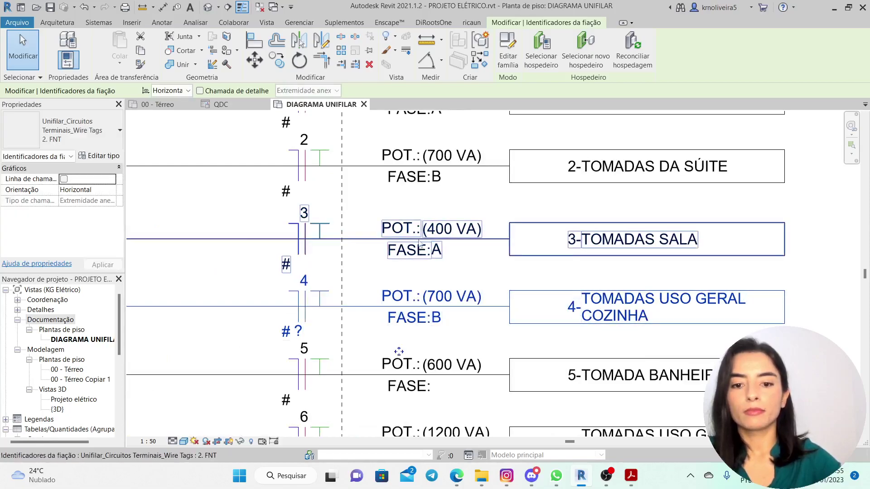
# - Set the phase of circuit 5 (Tomada Banheiro) to A and circuit 6 (Tomadas Uso Geral Cozinha) to B
pyautogui.scroll(-4, 422, 245)
pyautogui.scroll(3, 427, 338)
pyautogui.click(433, 312)
pyautogui.click(438, 333)
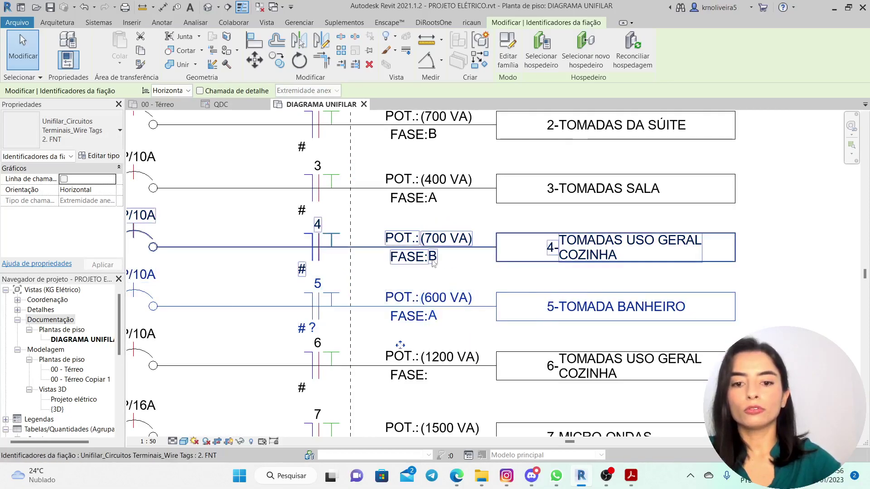
pyautogui.scroll(-1, 435, 335)
pyautogui.click(432, 337)
pyautogui.click(439, 355)
pyautogui.scroll(-3, 440, 356)
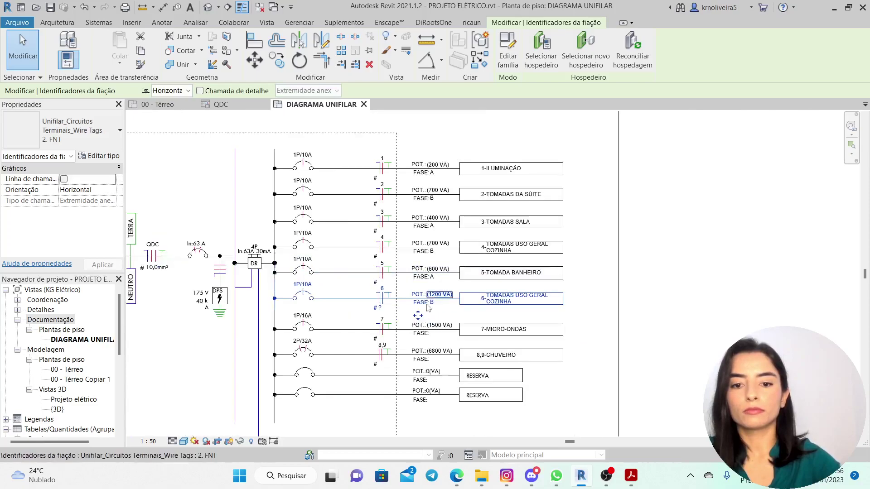
# - Set the phase of circuit 7 (Micro-ondas) to A and the Chuveiro circuit 8,9 to AB
pyautogui.scroll(3, 430, 335)
pyautogui.click(437, 323)
pyautogui.scroll(-3, 432, 343)
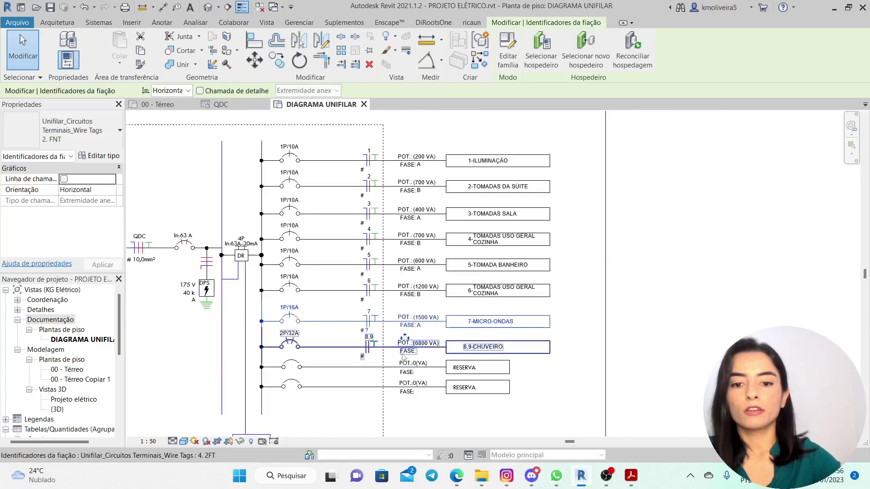
pyautogui.scroll(3, 431, 343)
pyautogui.click(447, 362)
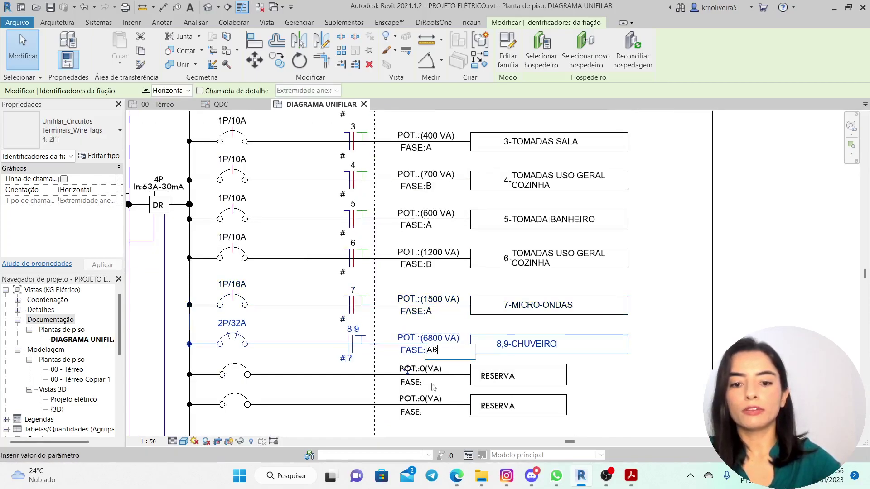
pyautogui.click(605, 350)
# - Examine the whole single-line diagram with its circuit powers and phases, the QDC frame and the neutral bar
pyautogui.scroll(-7, 420, 272)
pyautogui.scroll(3, 322, 226)
pyautogui.scroll(3, 330, 213)
pyautogui.click(433, 142)
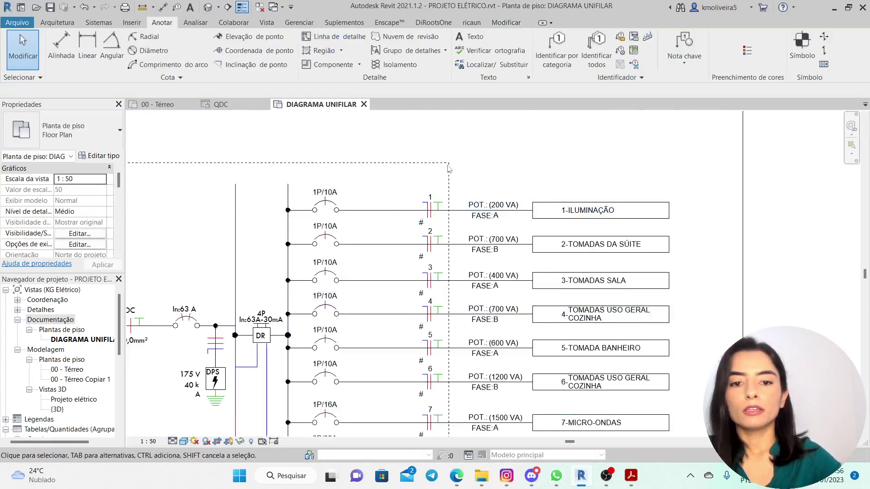
pyautogui.scroll(-5, 468, 181)
pyautogui.scroll(2, 334, 388)
pyautogui.scroll(-5, 385, 361)
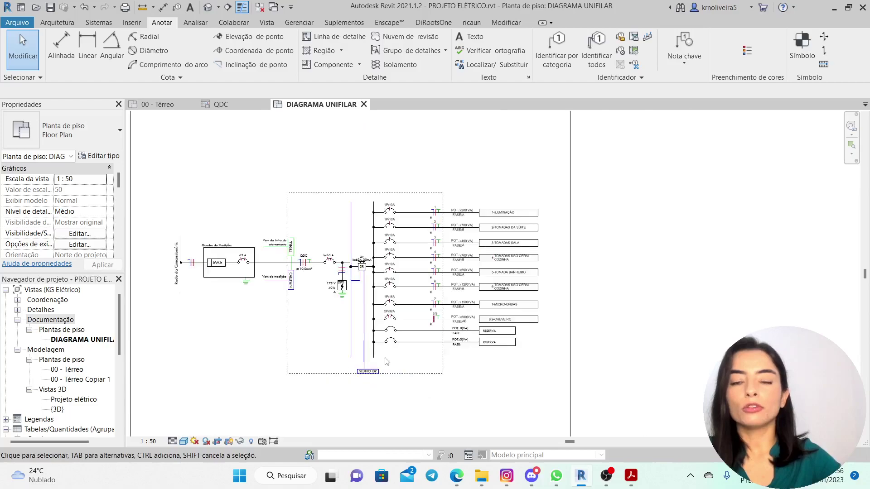
pyautogui.scroll(-5, 423, 196)
pyautogui.scroll(2, 339, 331)
# - Raise the lower edge of the view's crop region closer to the diagram
pyautogui.click(389, 319)
pyautogui.scroll(2, 390, 327)
pyautogui.moveTo(399, 316); pyautogui.dragTo(409, 267)
pyautogui.click(387, 371)
pyautogui.scroll(-3, 379, 376)
pyautogui.scroll(2, 300, 251)
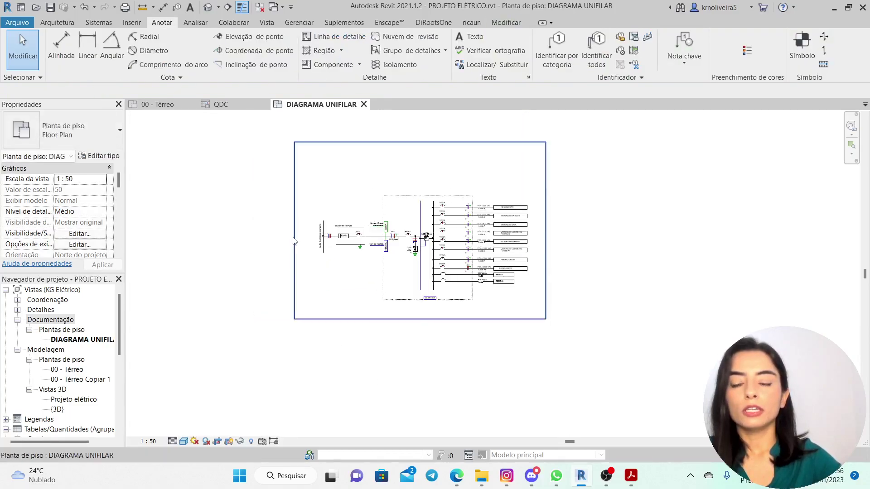
# - Tighten the view's crop region around the diagram by moving its upper, left and right edges inward
pyautogui.click(294, 240)
pyautogui.scroll(2, 422, 140)
pyautogui.moveTo(423, 139); pyautogui.dragTo(416, 190)
pyautogui.scroll(-4, 430, 179)
pyautogui.scroll(3, 530, 250)
pyautogui.moveTo(532, 244); pyautogui.dragTo(526, 244)
pyautogui.click(557, 243)
pyautogui.scroll(-3, 558, 243)
pyautogui.scroll(2, 358, 216)
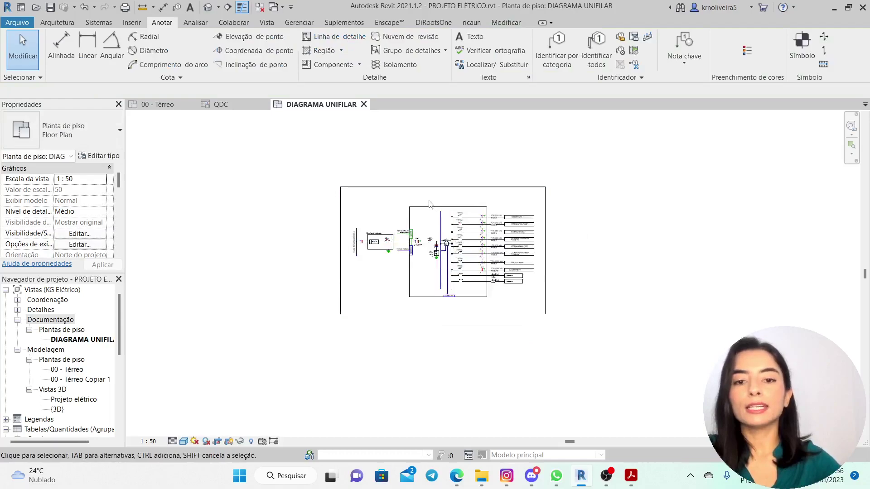
pyautogui.scroll(1, 525, 211)
pyautogui.scroll(-1, 312, 205)
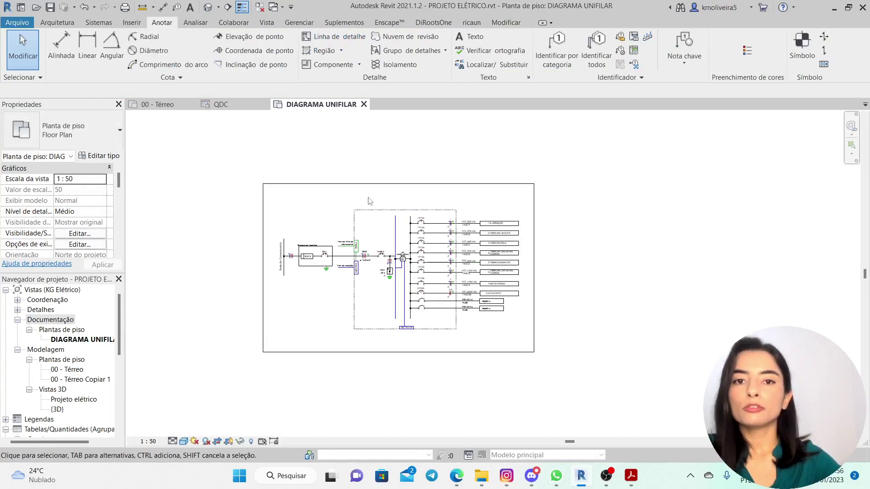